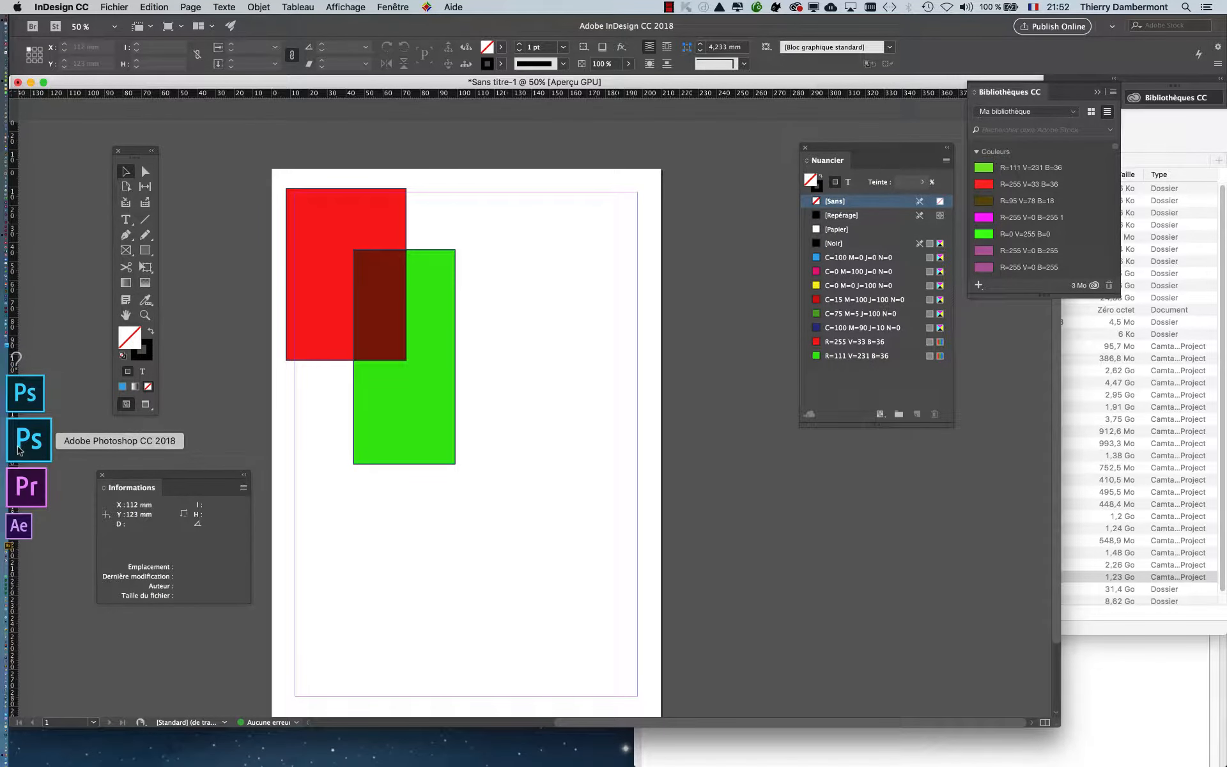
# - Switch from InDesign to Photoshop CC 2018 and start a new document
pyautogui.click(18, 450)
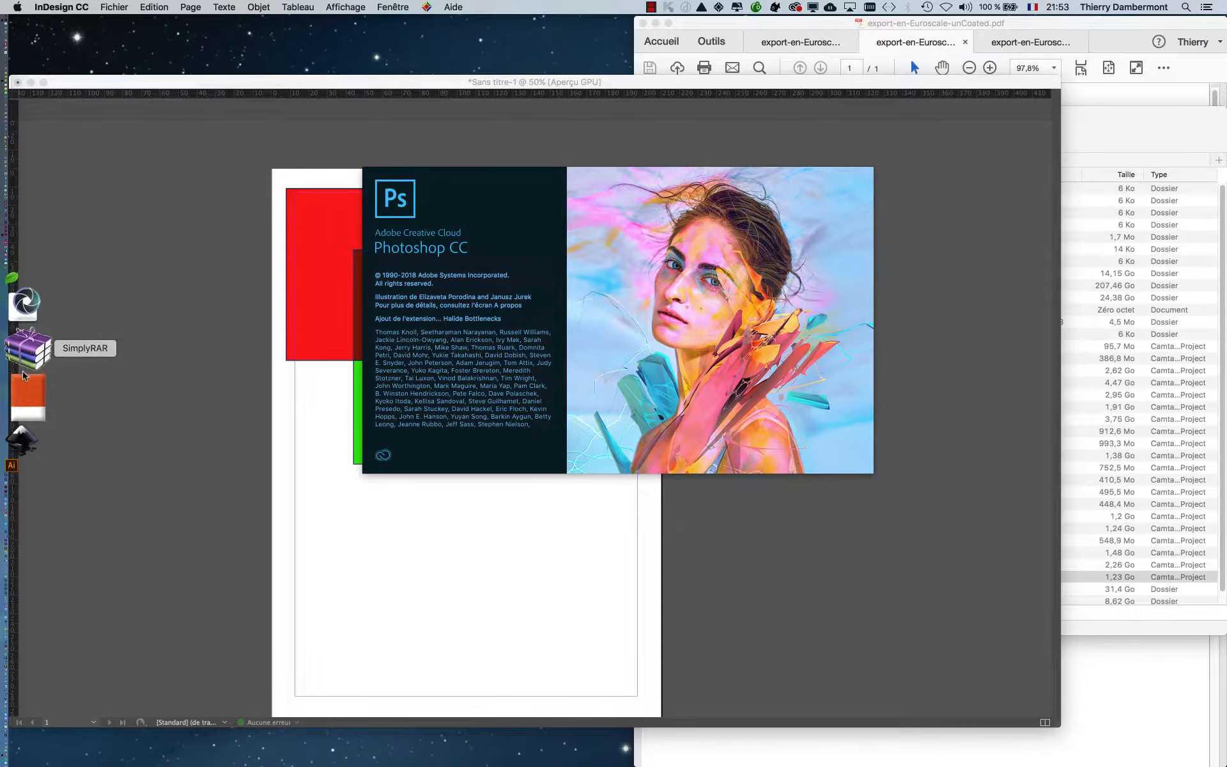
pyautogui.click(24, 383)
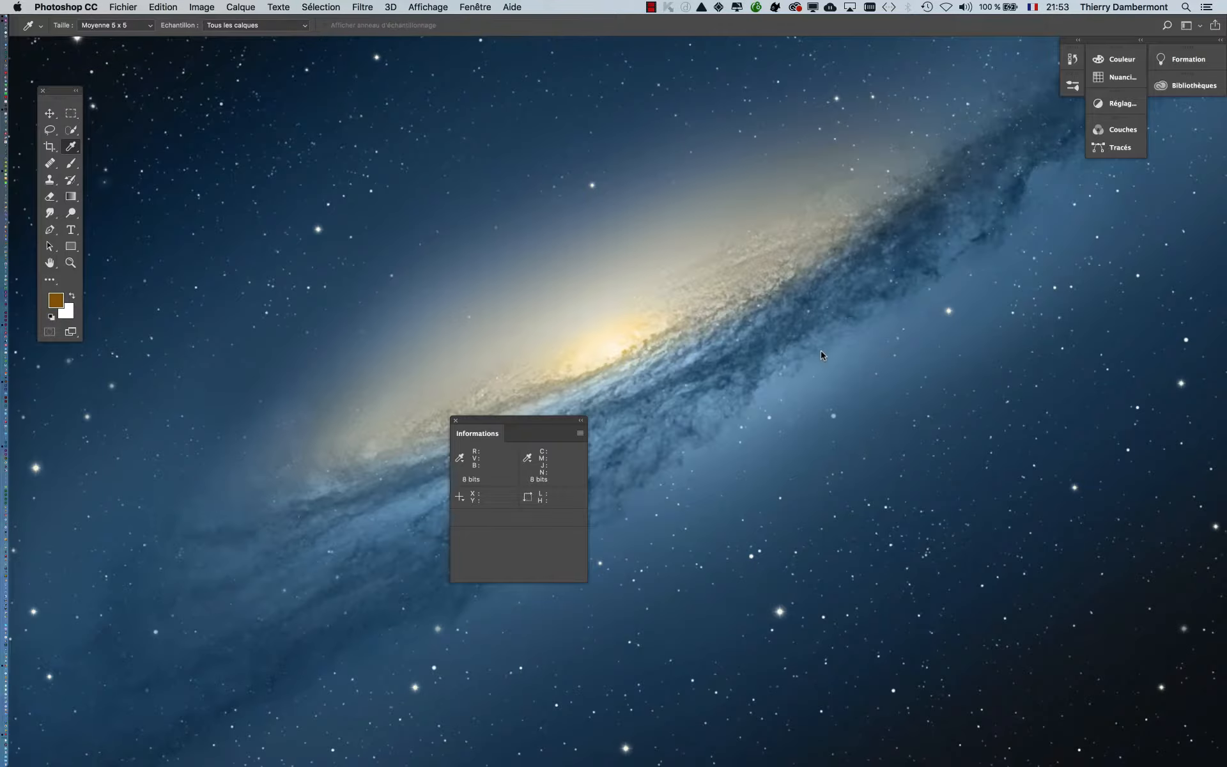
pyautogui.click(124, 7)
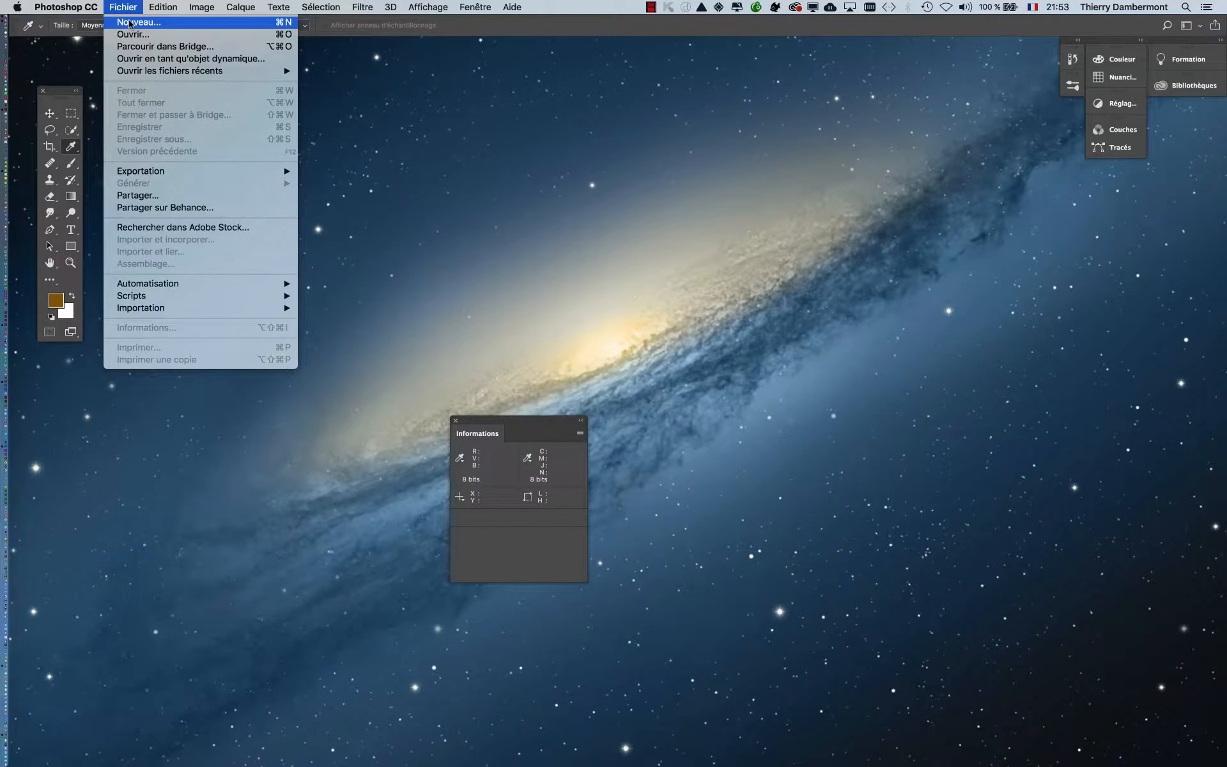
pyautogui.moveTo(167, 5)
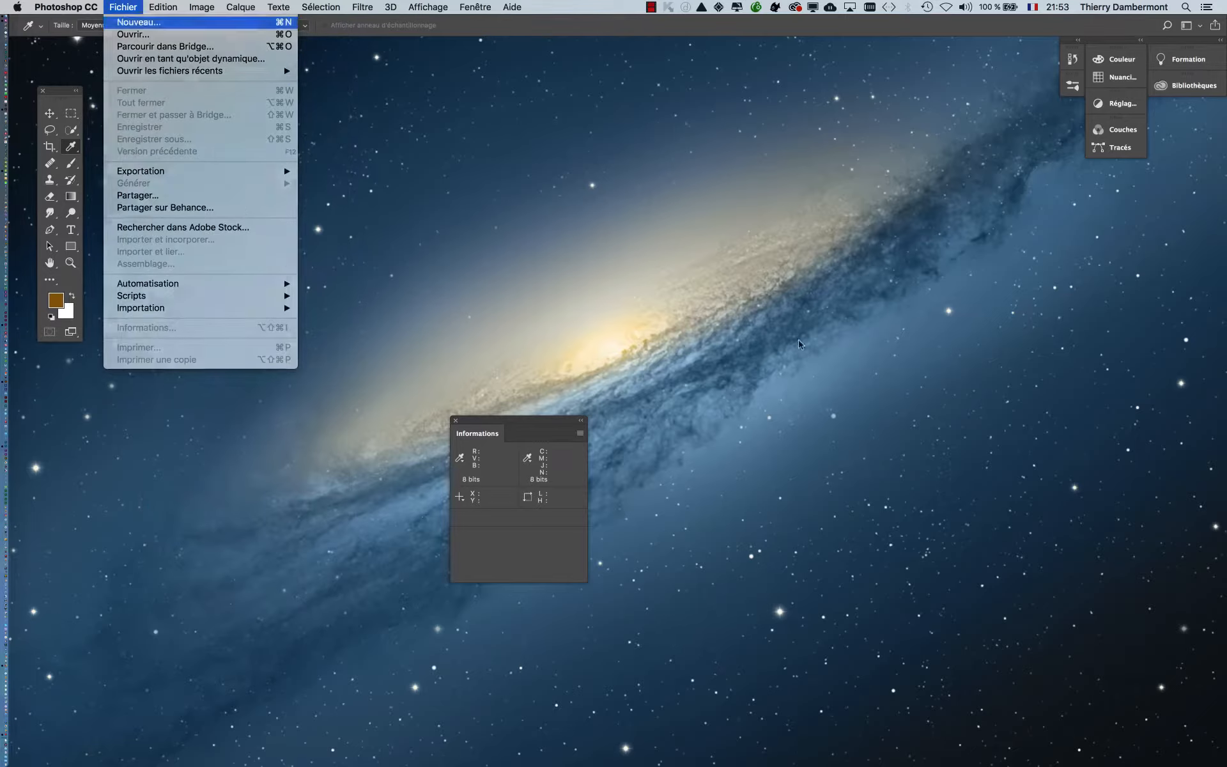
pyautogui.click(131, 19)
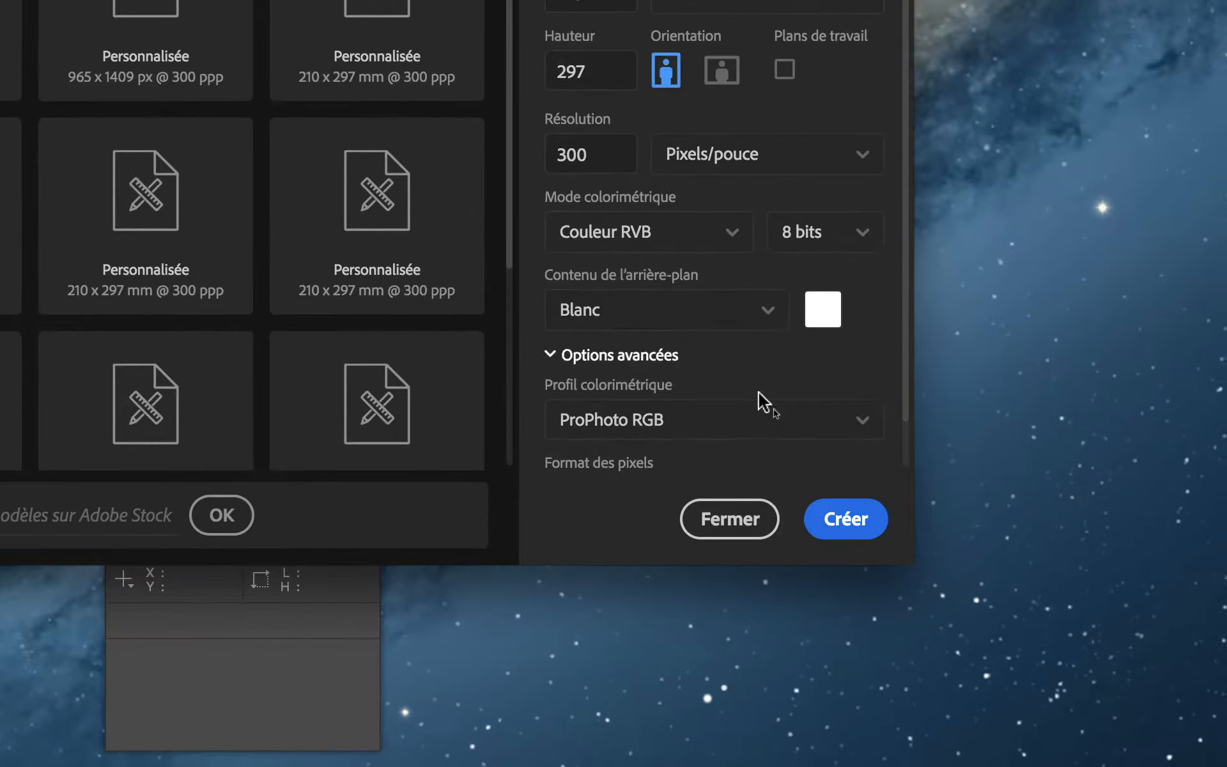
# - Set the colour profile to Adobe RGB (1998) and create the 210 x 297 mm, 300 ppi RGB document
pyautogui.click(758, 417)
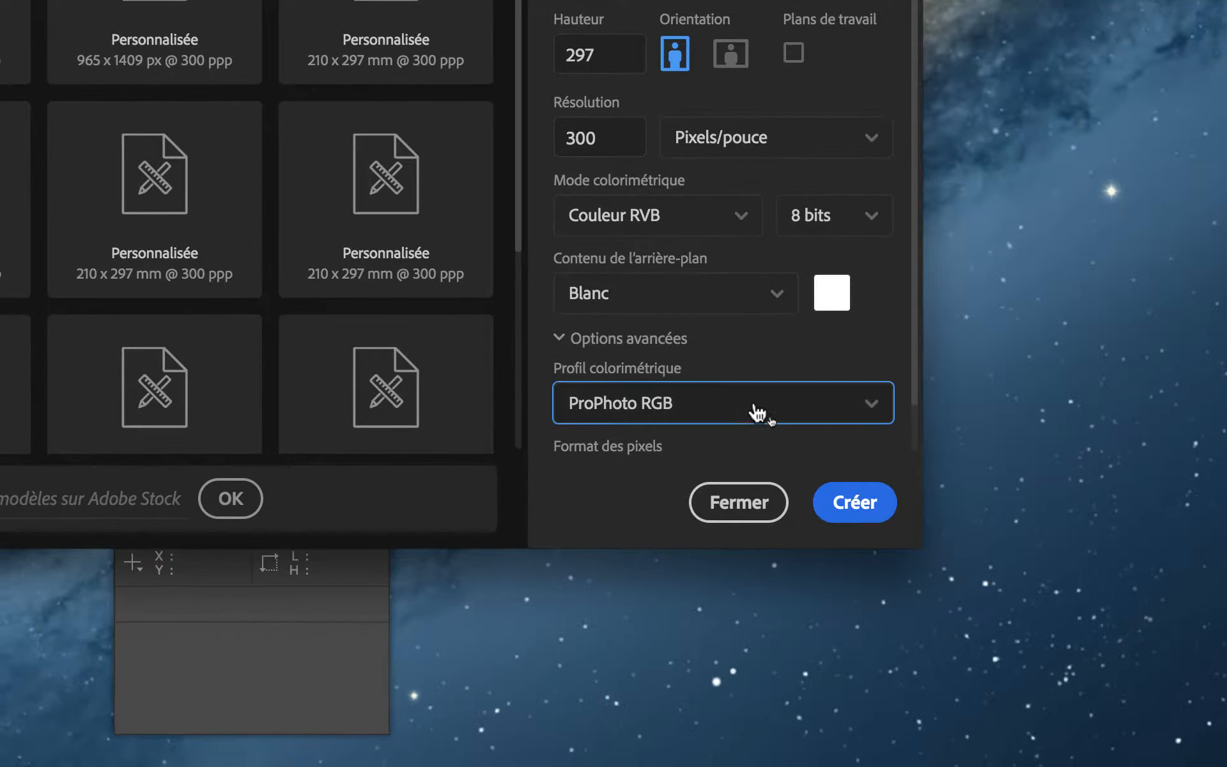
pyautogui.scroll(1, 751, 362)
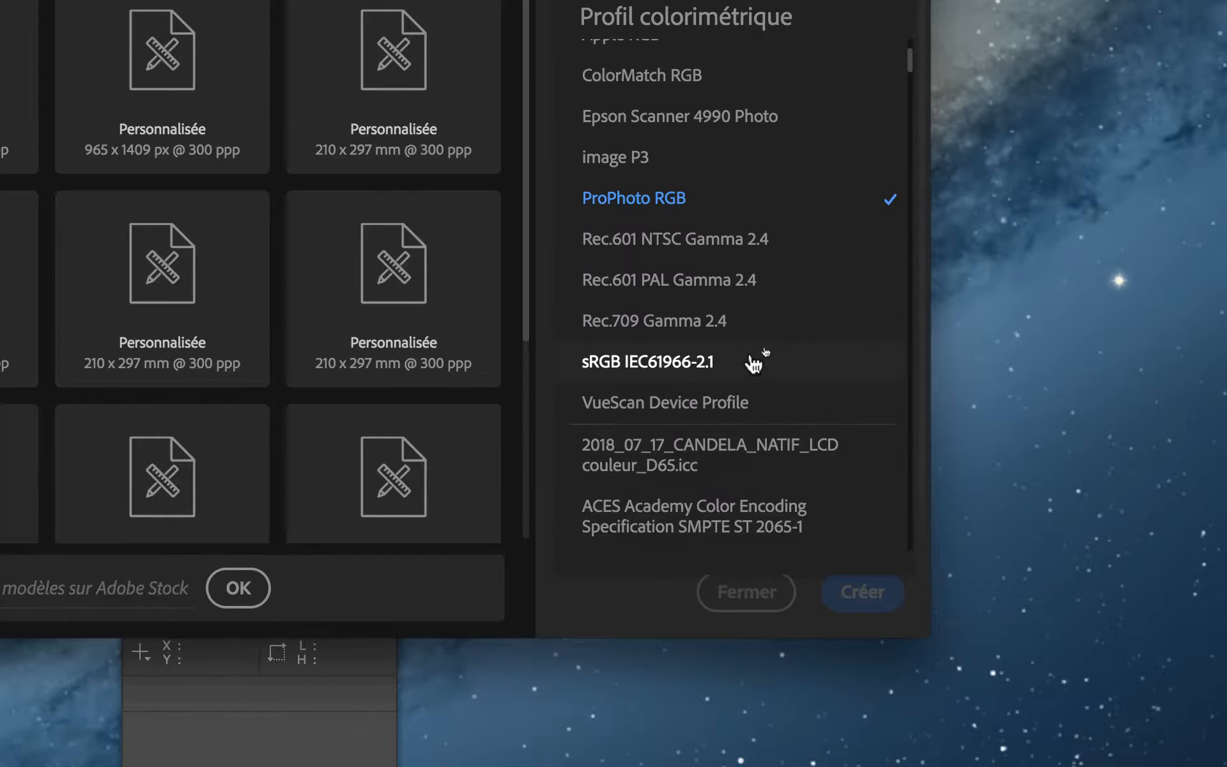
pyautogui.scroll(8, 754, 362)
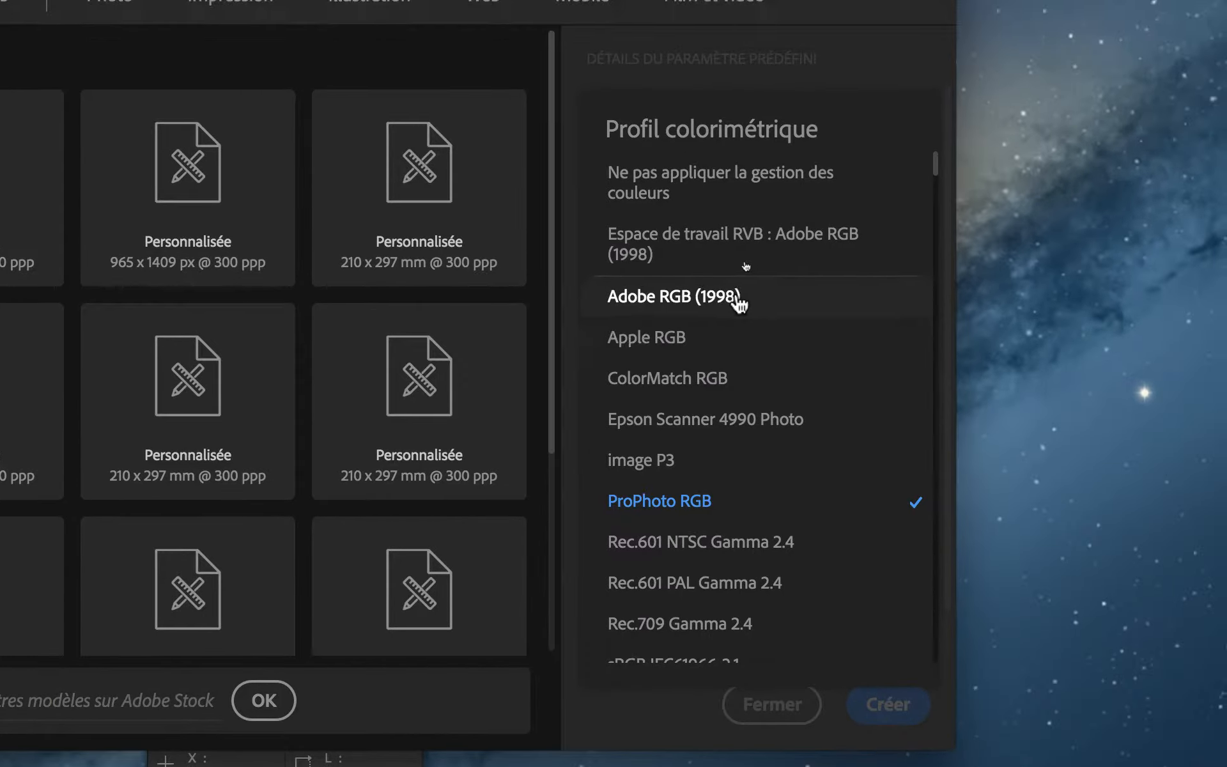
pyautogui.click(738, 298)
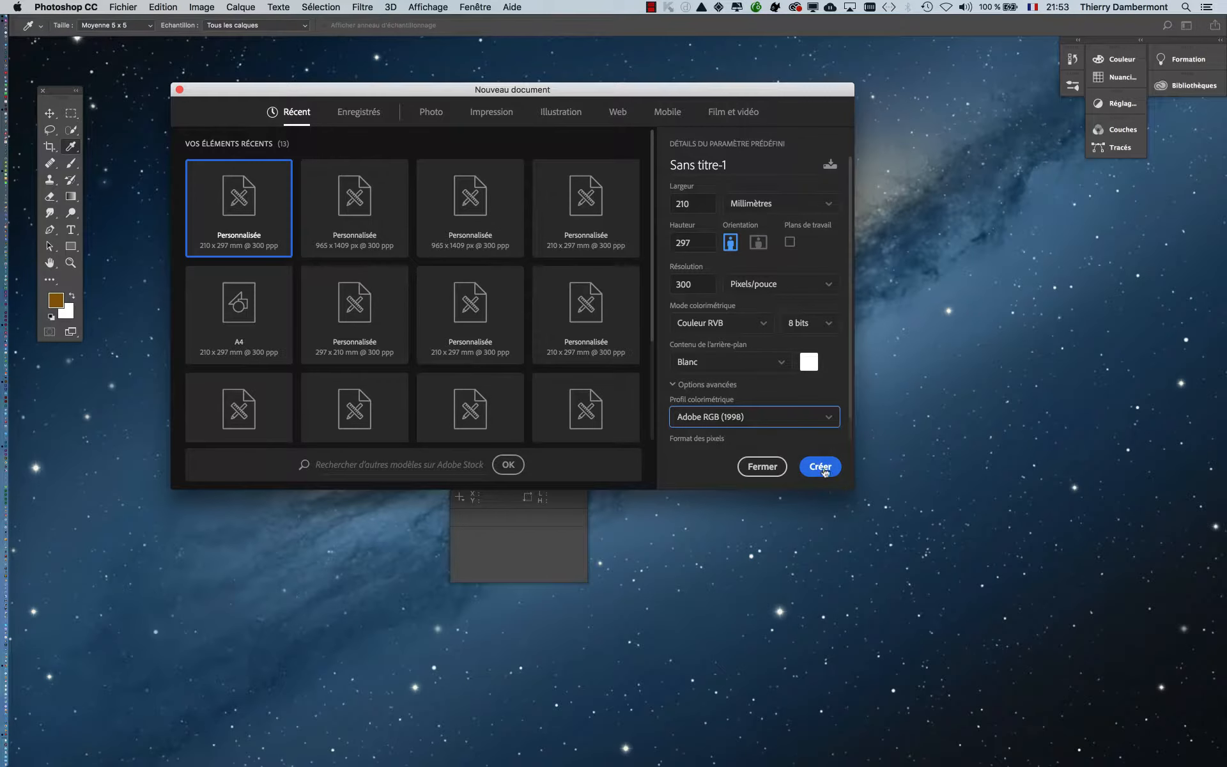
pyautogui.click(821, 468)
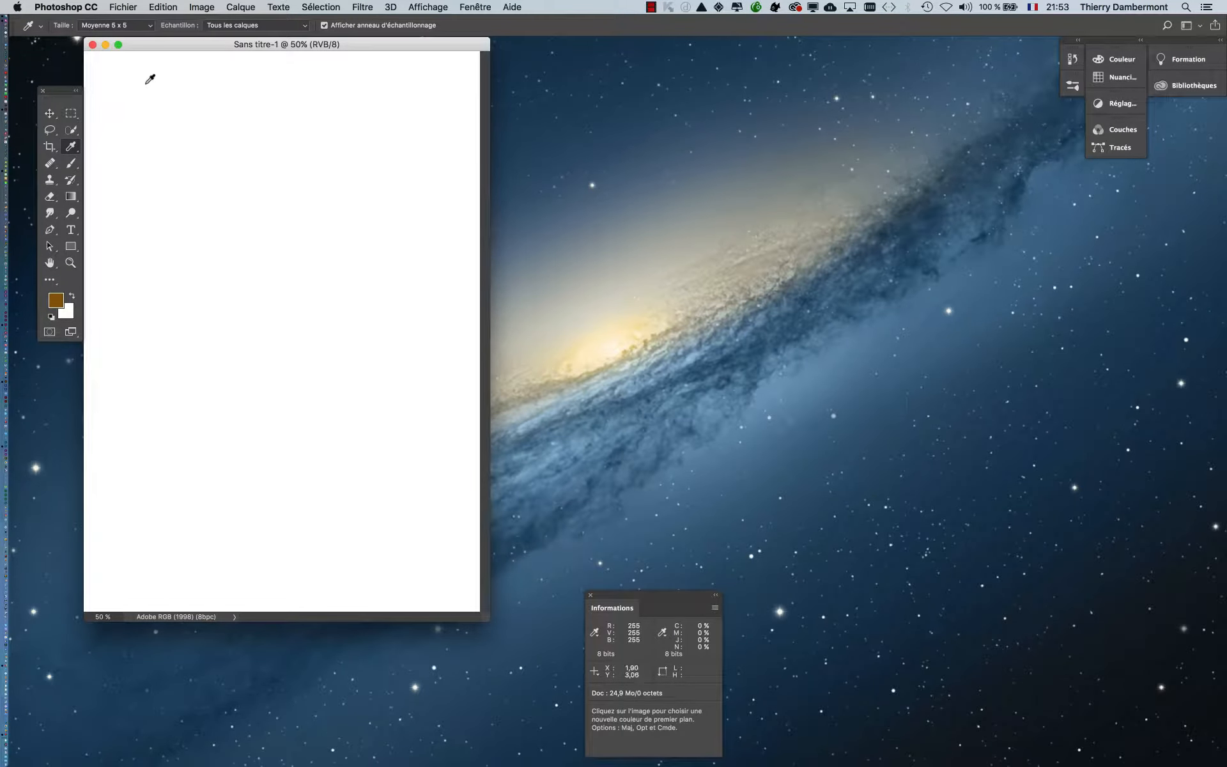
# - Paint a brown (#7e5c00) band across the top of the page with the Brush tool
pyautogui.moveTo(152, 46); pyautogui.dragTo(215, 52)
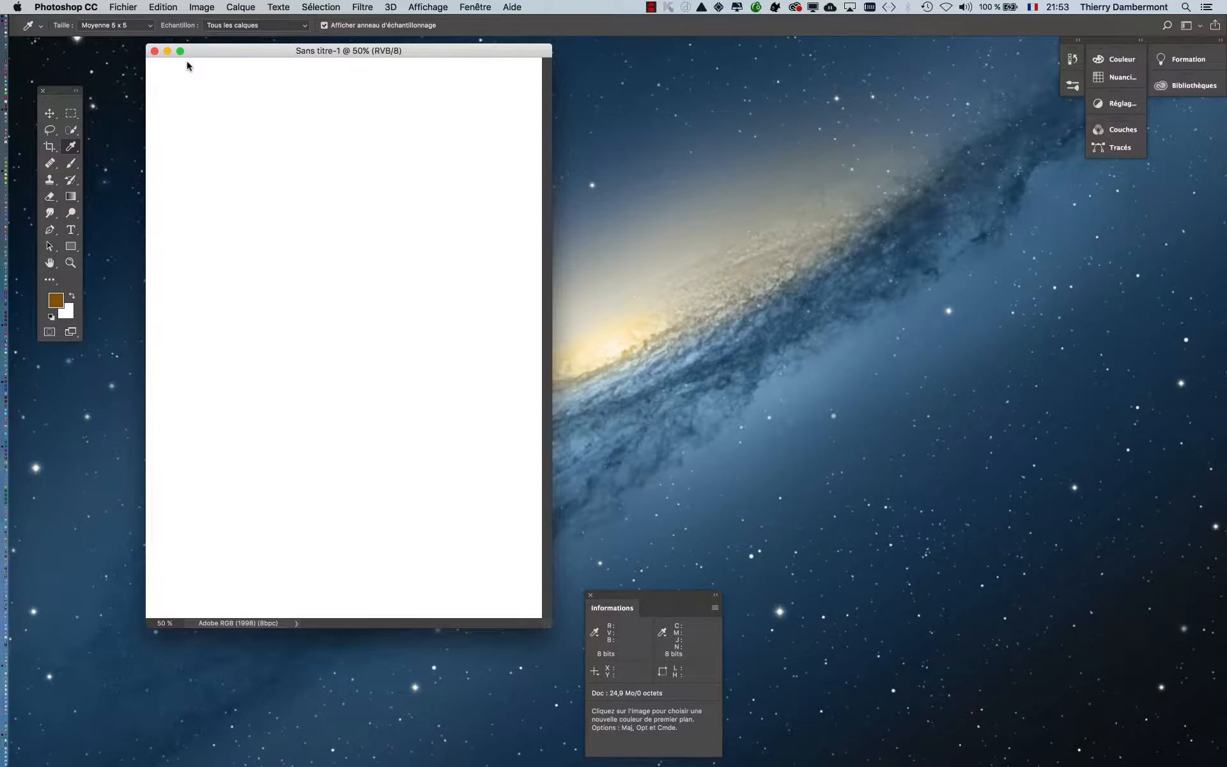
pyautogui.click(71, 164)
pyautogui.click(59, 307)
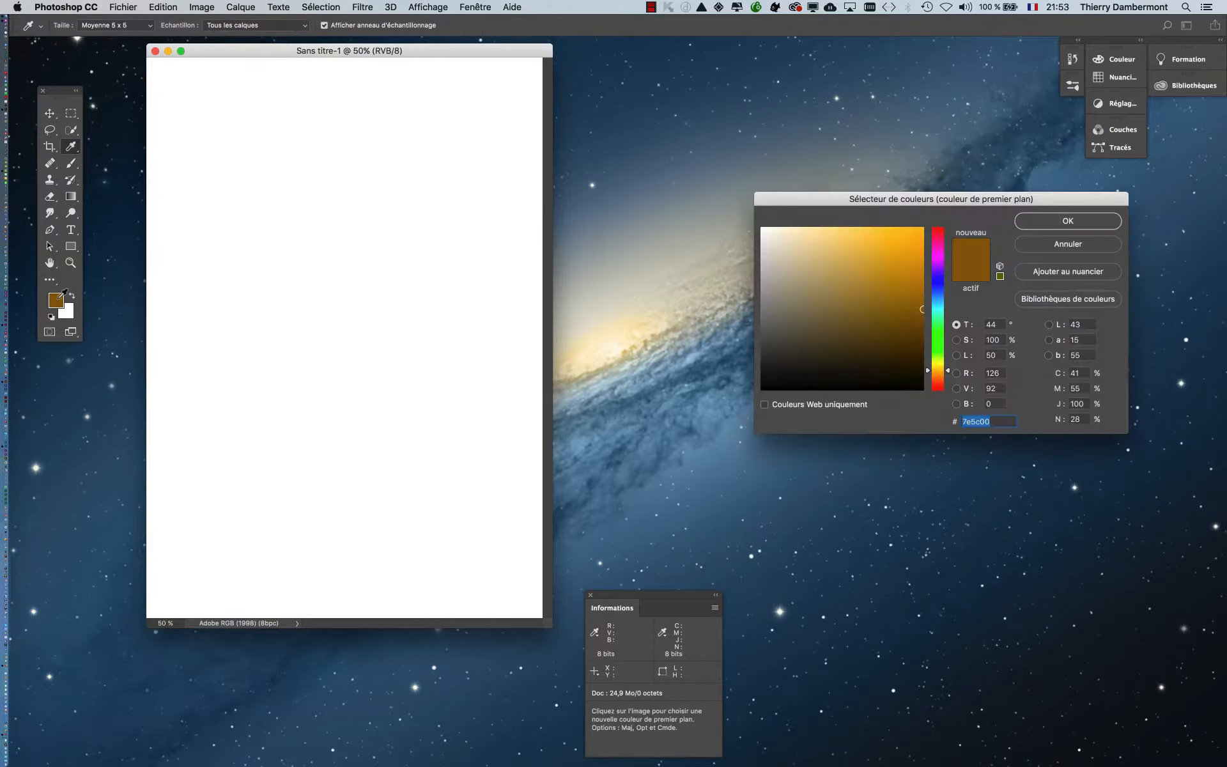
pyautogui.click(1061, 220)
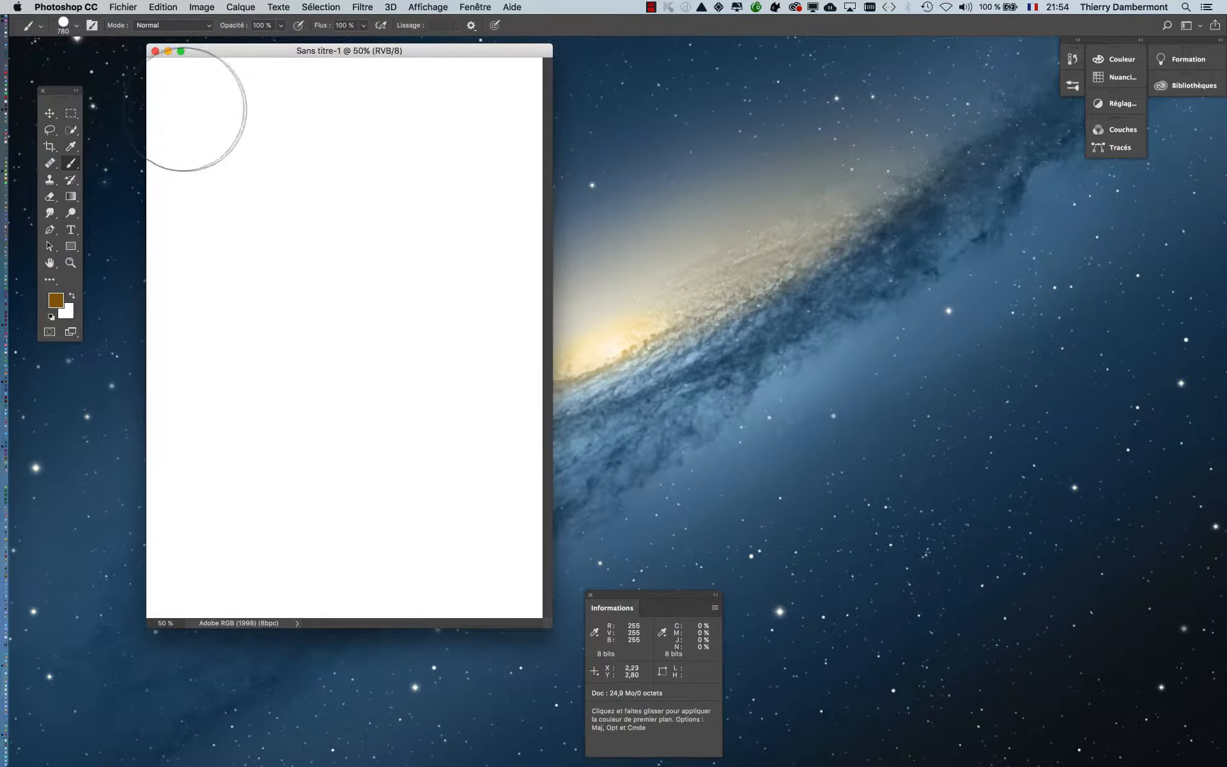
pyautogui.scroll(-1, 252, 179)
pyautogui.scroll(-1, 252, 179)
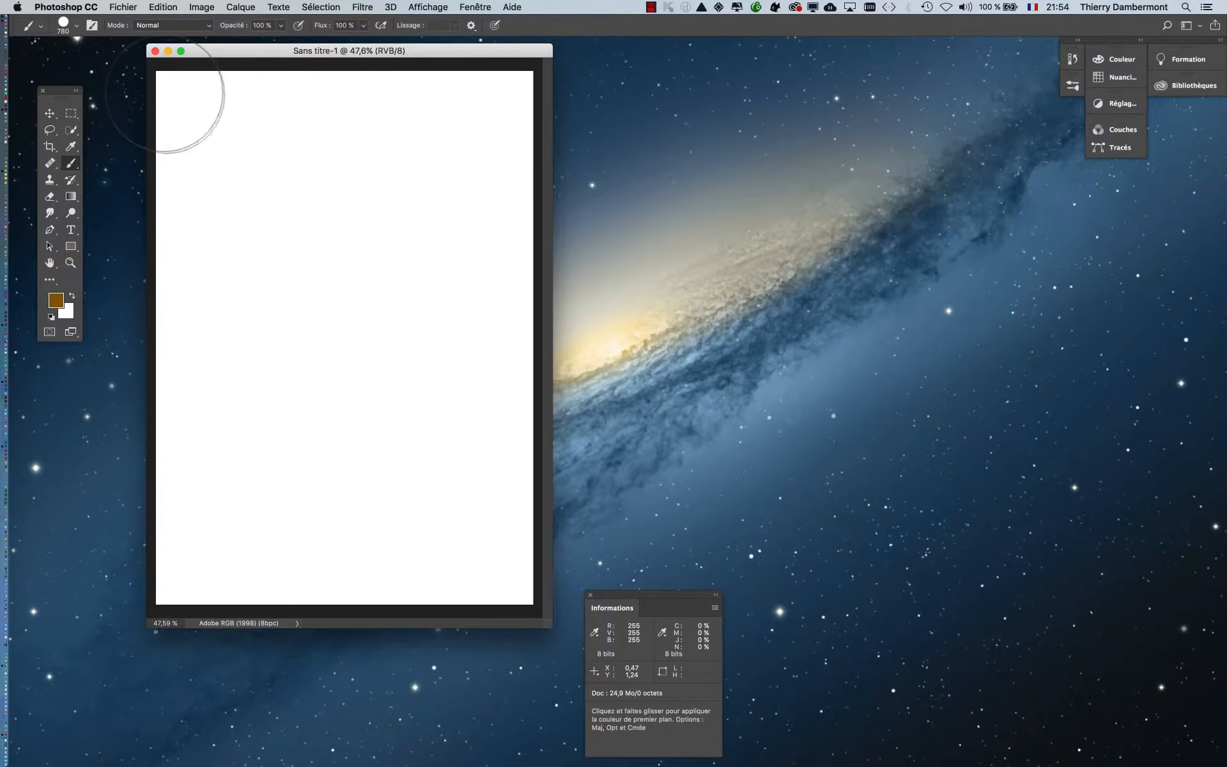
pyautogui.moveTo(179, 97); pyautogui.dragTo(531, 99)
# - Choose a light blue foreground colour and paint a band across the page below the brown one
pyautogui.click(56, 300)
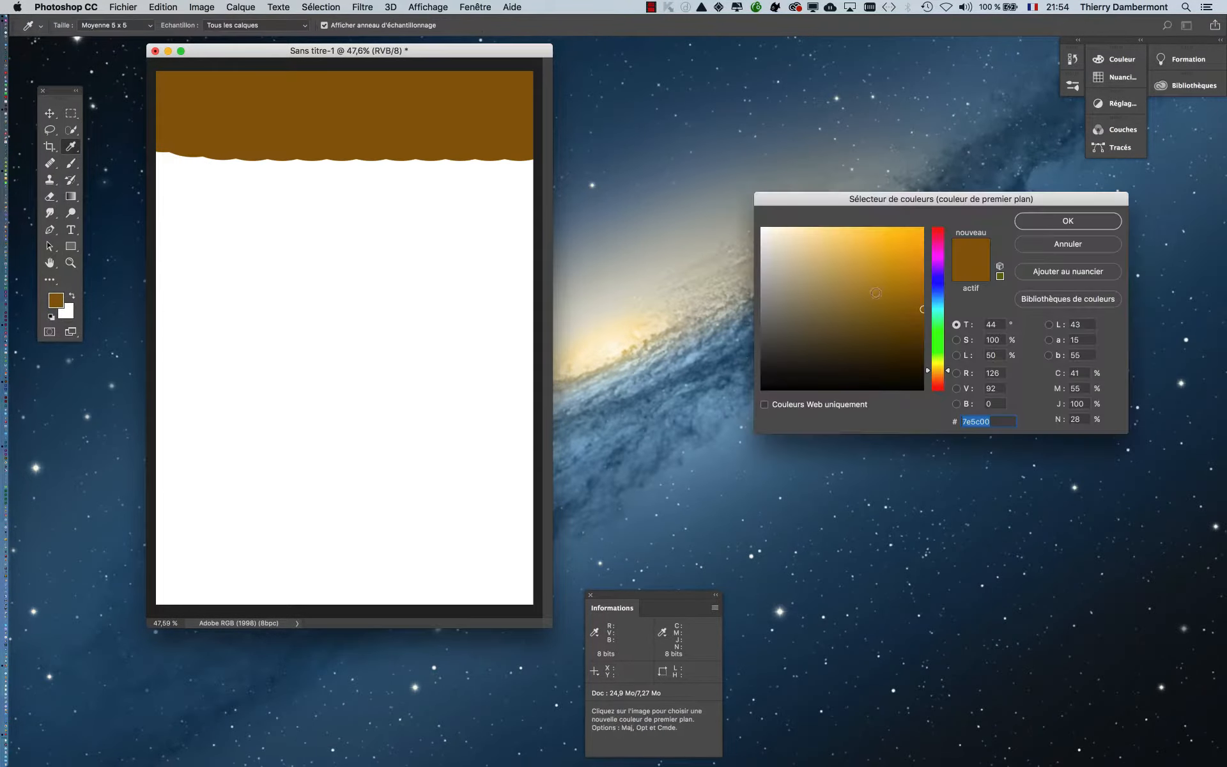
pyautogui.click(937, 304)
pyautogui.moveTo(805, 244)
pyautogui.mouseDown()
pyautogui.moveTo(917, 256)
pyautogui.moveTo(857, 253)
pyautogui.mouseUp()
pyautogui.click(1054, 223)
pyautogui.moveTo(152, 188); pyautogui.dragTo(618, 188)
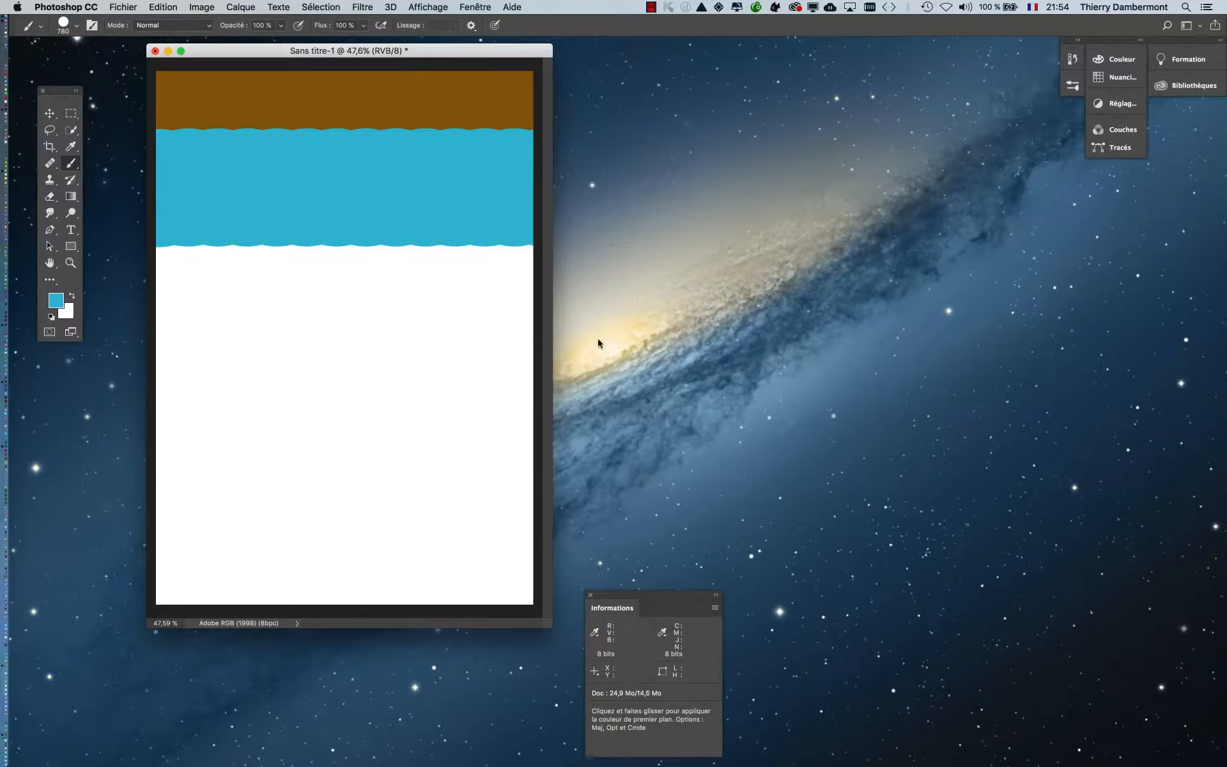
# - Choose a bright green foreground colour with a 107° hue, try a stroke below the blue band and undo it
pyautogui.click(60, 305)
pyautogui.click(935, 341)
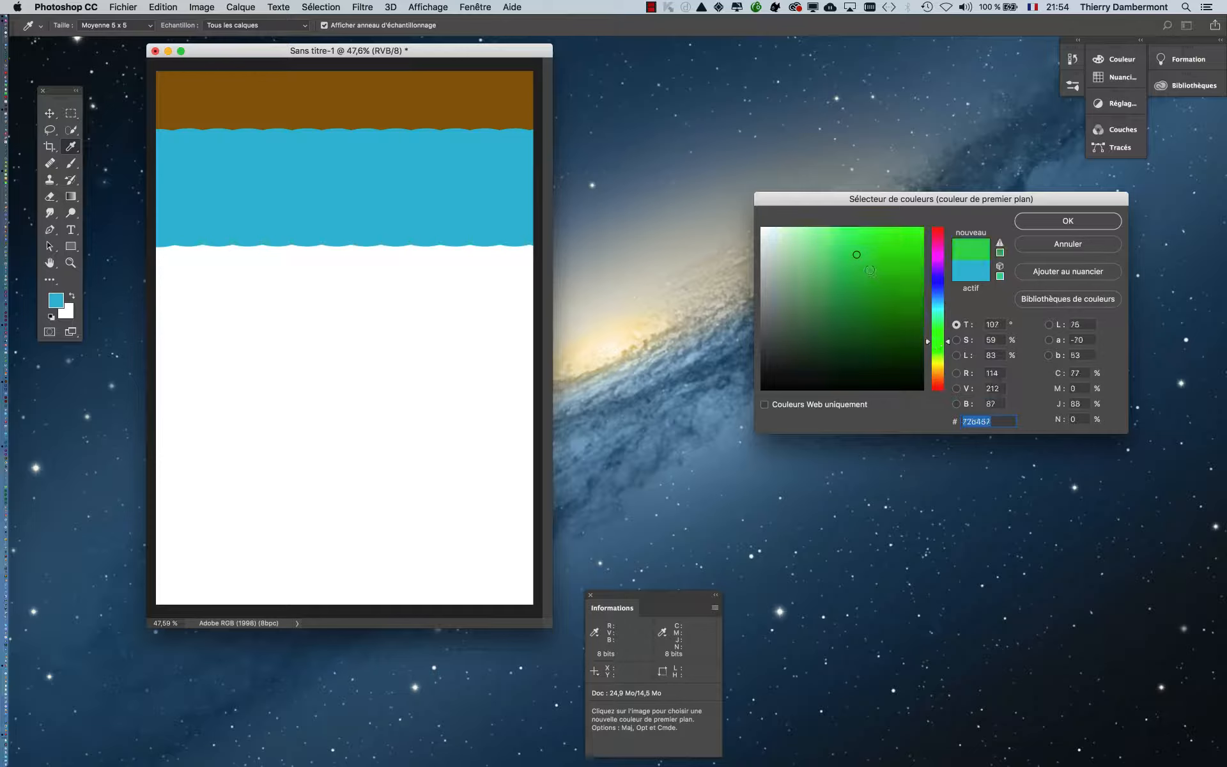
pyautogui.click(877, 265)
pyautogui.click(1058, 222)
pyautogui.moveTo(205, 274); pyautogui.dragTo(639, 287)
pyautogui.press('super+z')
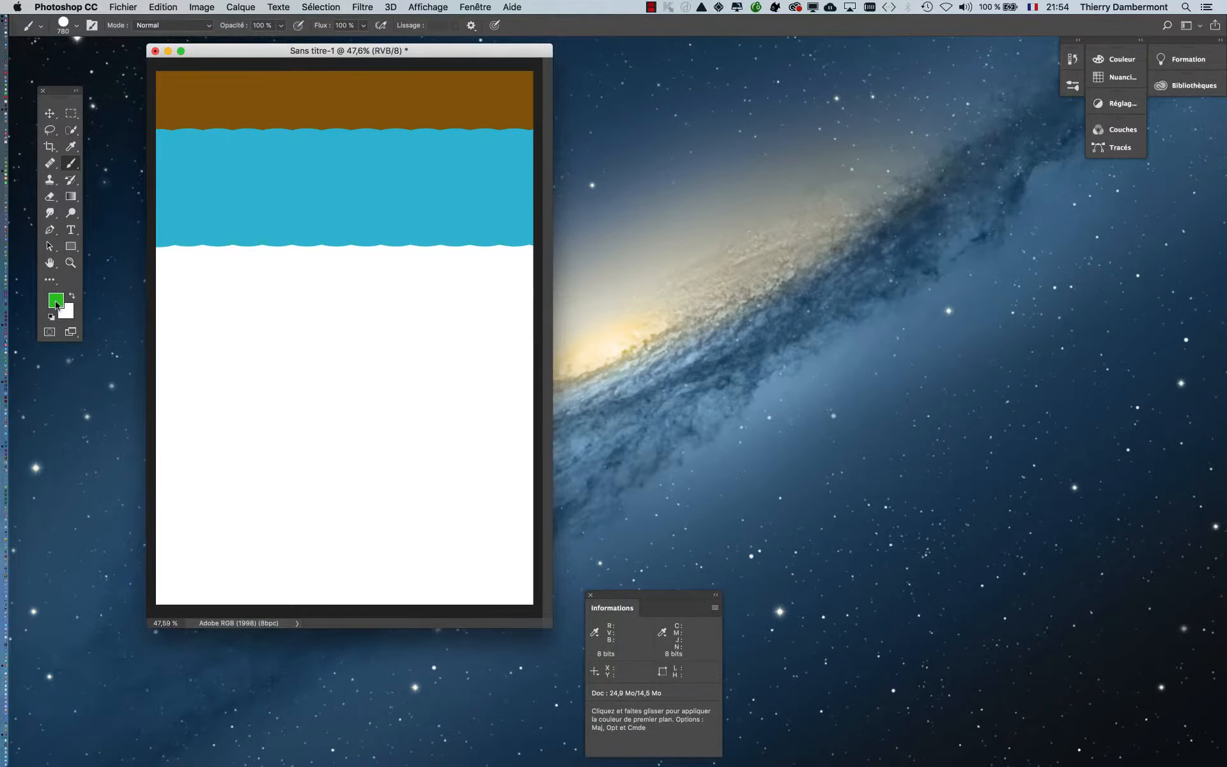
# - Darken the green foreground colour to #3c8129 and paint a band across the page below the blue one
pyautogui.click(61, 307)
pyautogui.click(871, 308)
pyautogui.click(1033, 223)
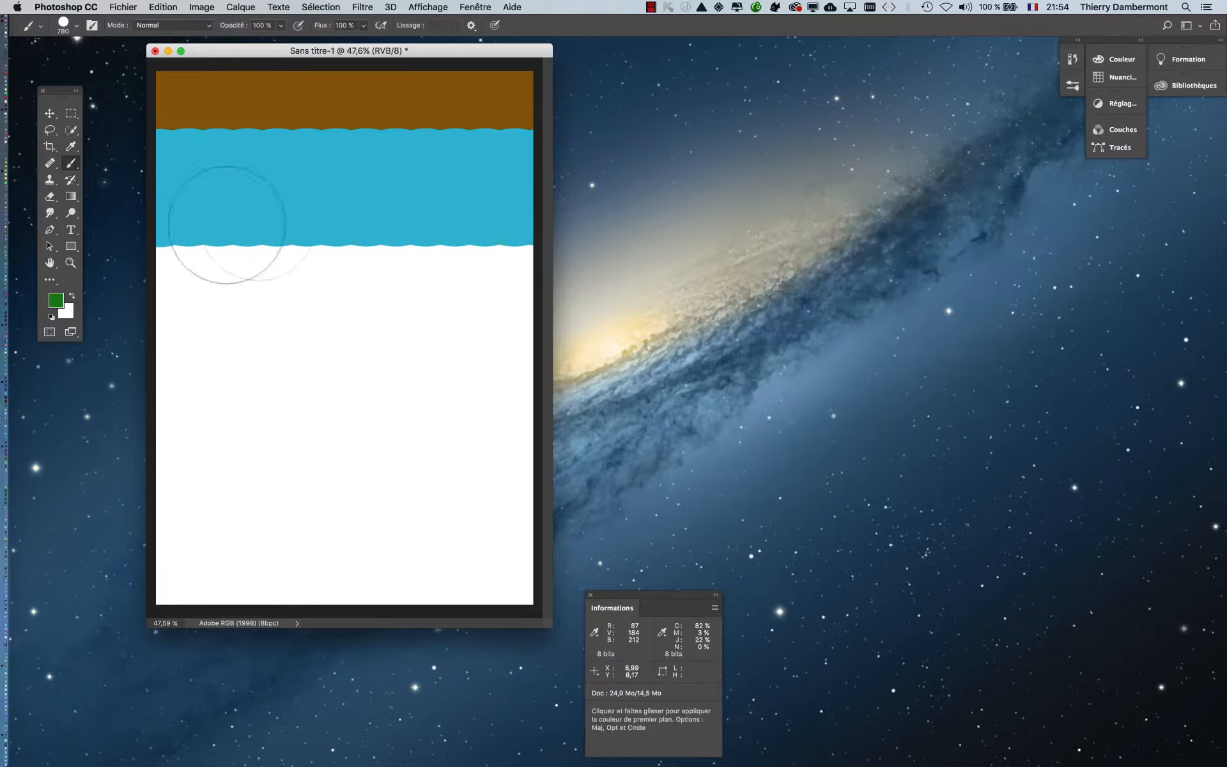
pyautogui.moveTo(222, 277); pyautogui.dragTo(630, 279)
# - Choose olive yellow (#94932c) as the foreground colour and paint a band across the page below the green one
pyautogui.click(56, 303)
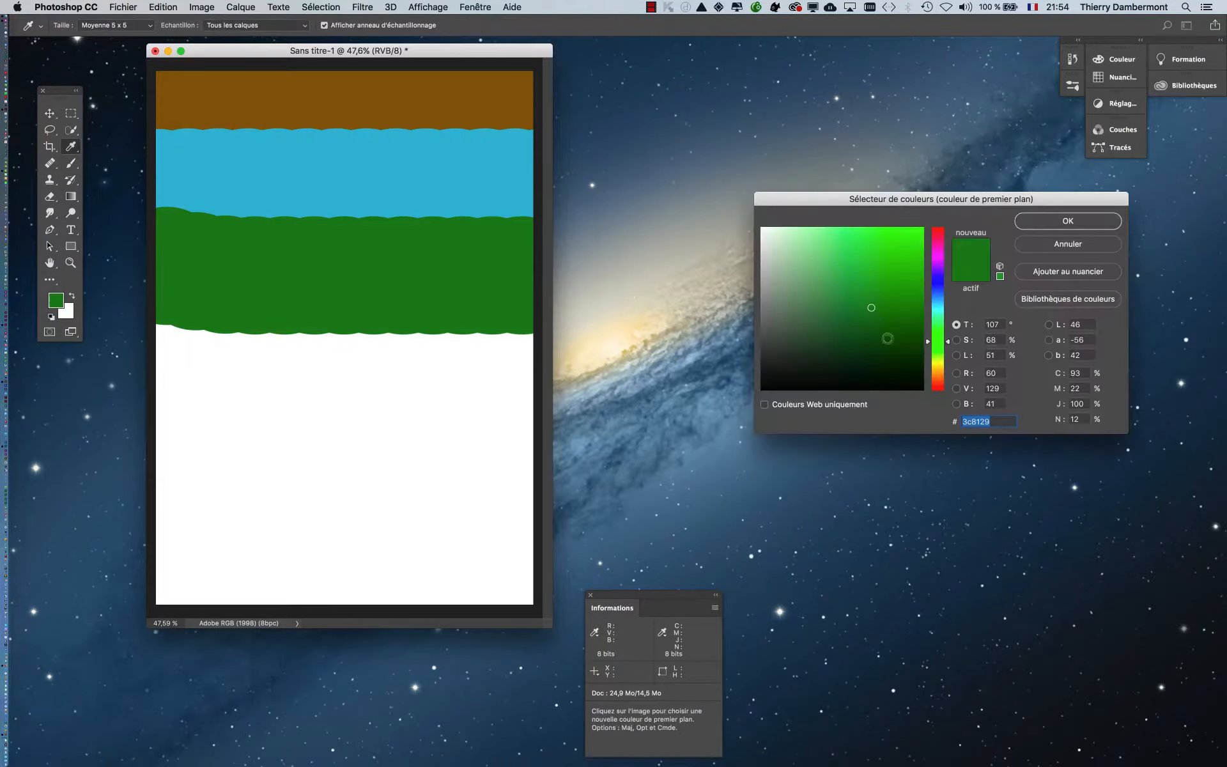
pyautogui.click(941, 372)
pyautogui.click(941, 363)
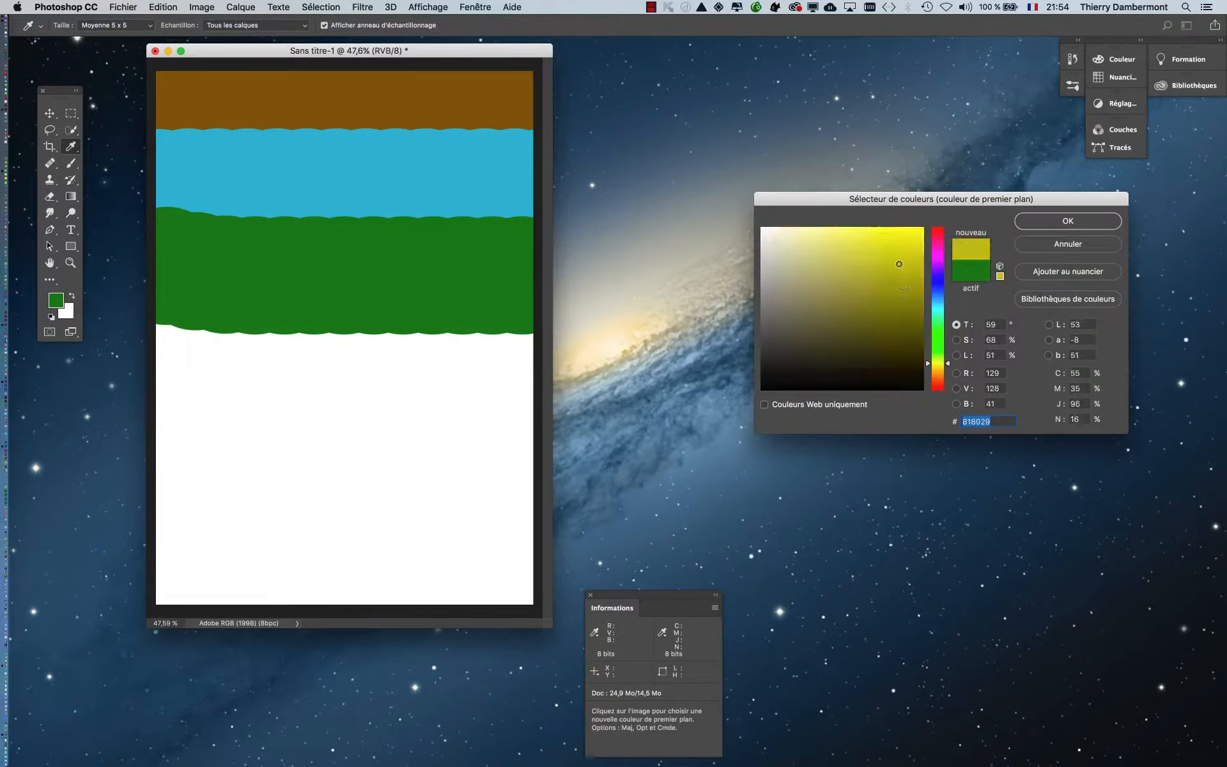
pyautogui.click(897, 261)
pyautogui.click(1077, 225)
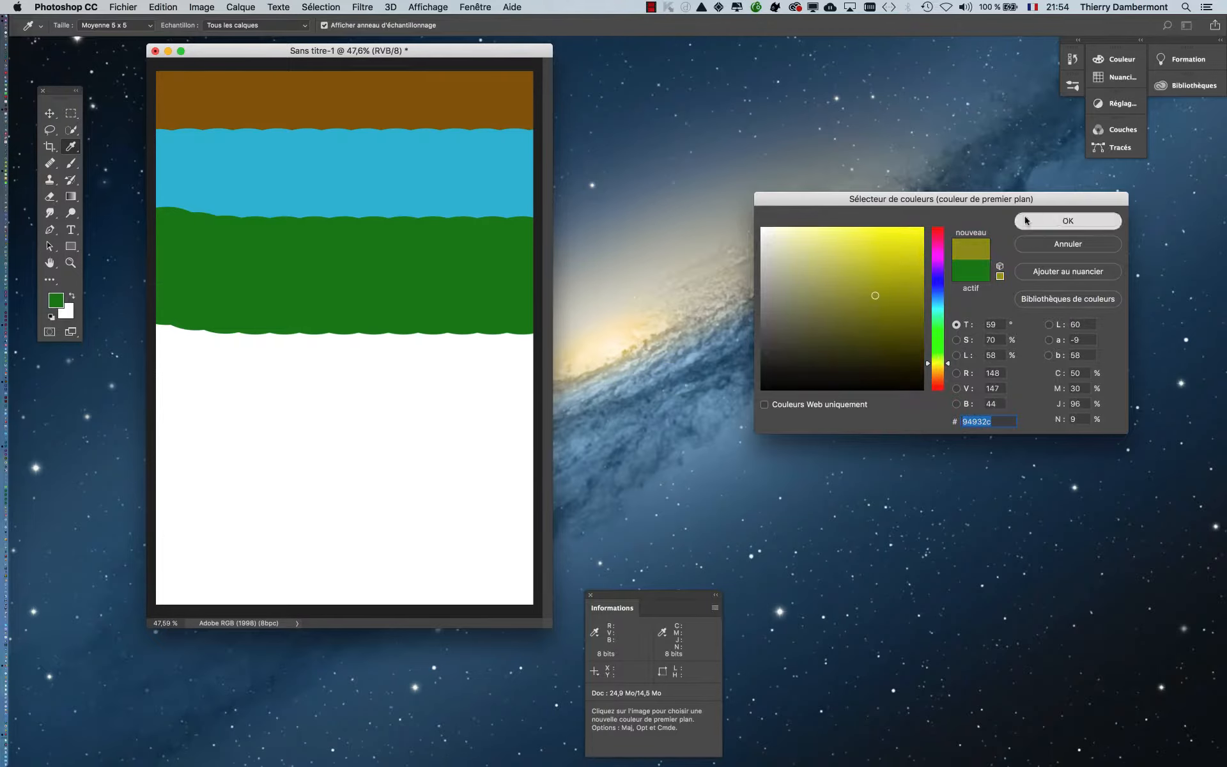
pyautogui.moveTo(164, 355); pyautogui.dragTo(540, 366)
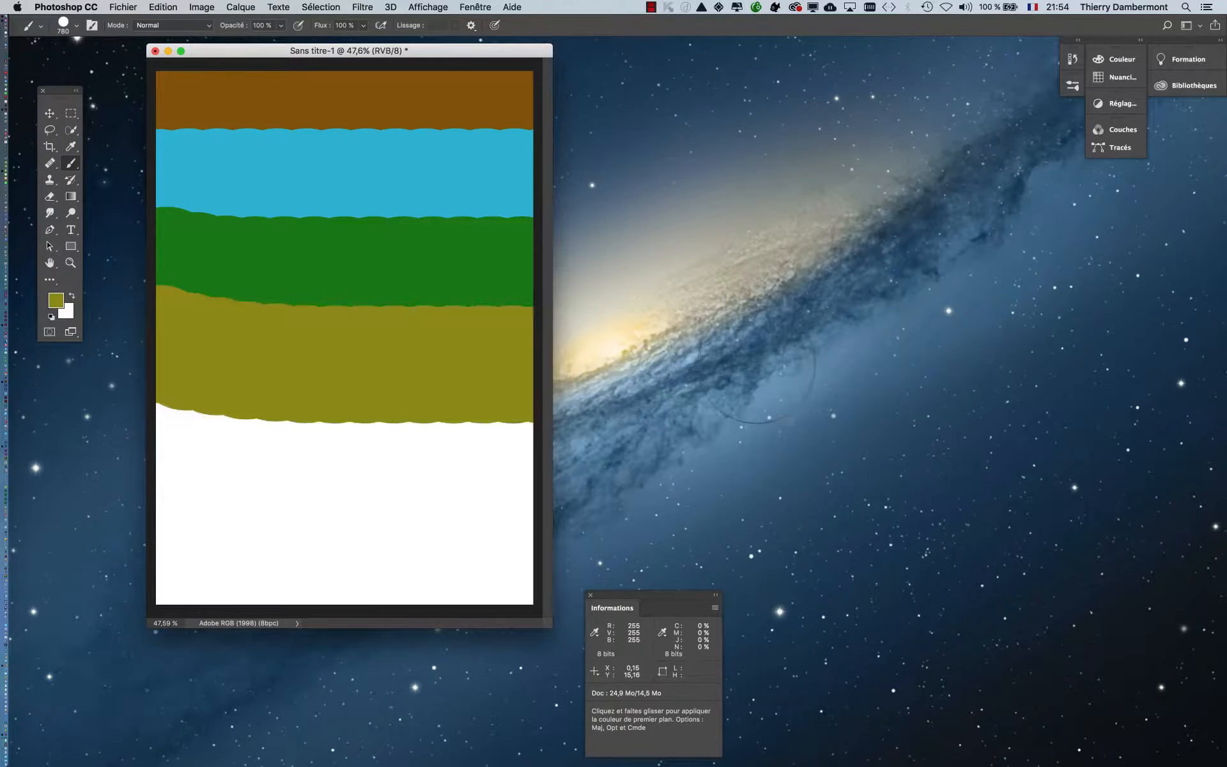
# - Choose a vivid magenta foreground colour and paint a band across the page below the olive one
pyautogui.click(55, 300)
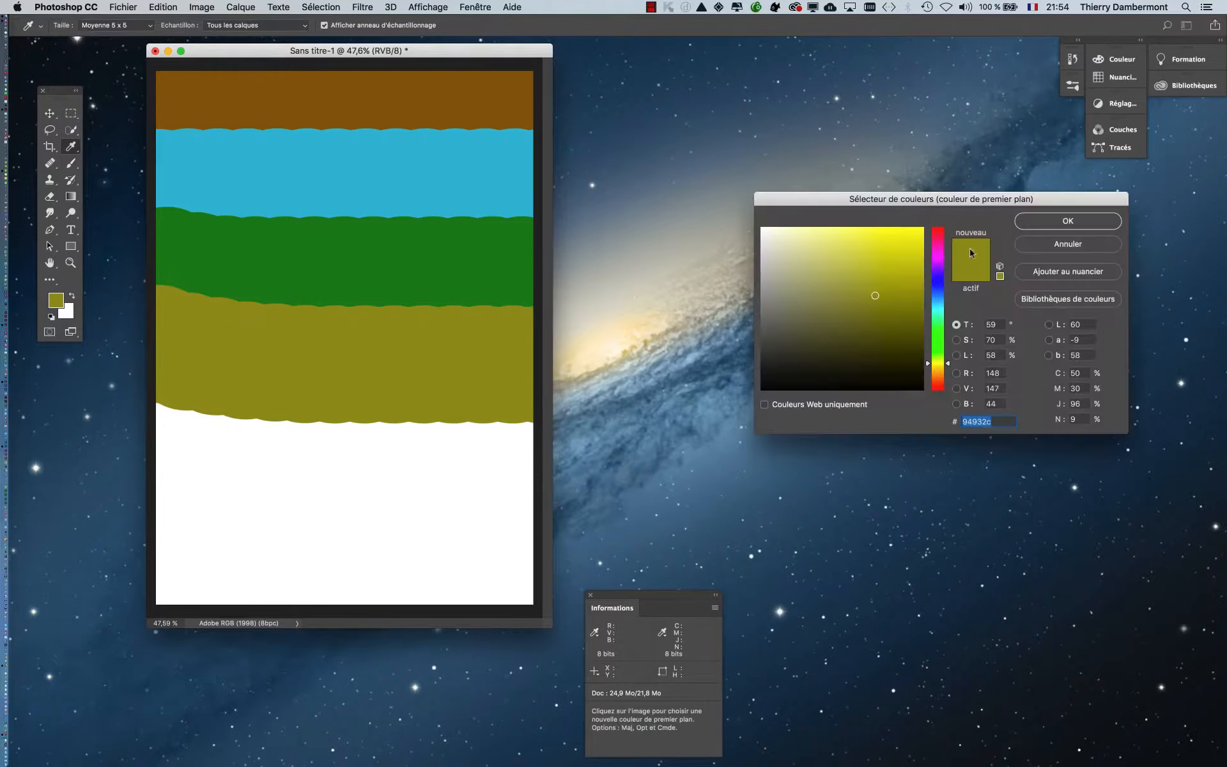
pyautogui.click(930, 254)
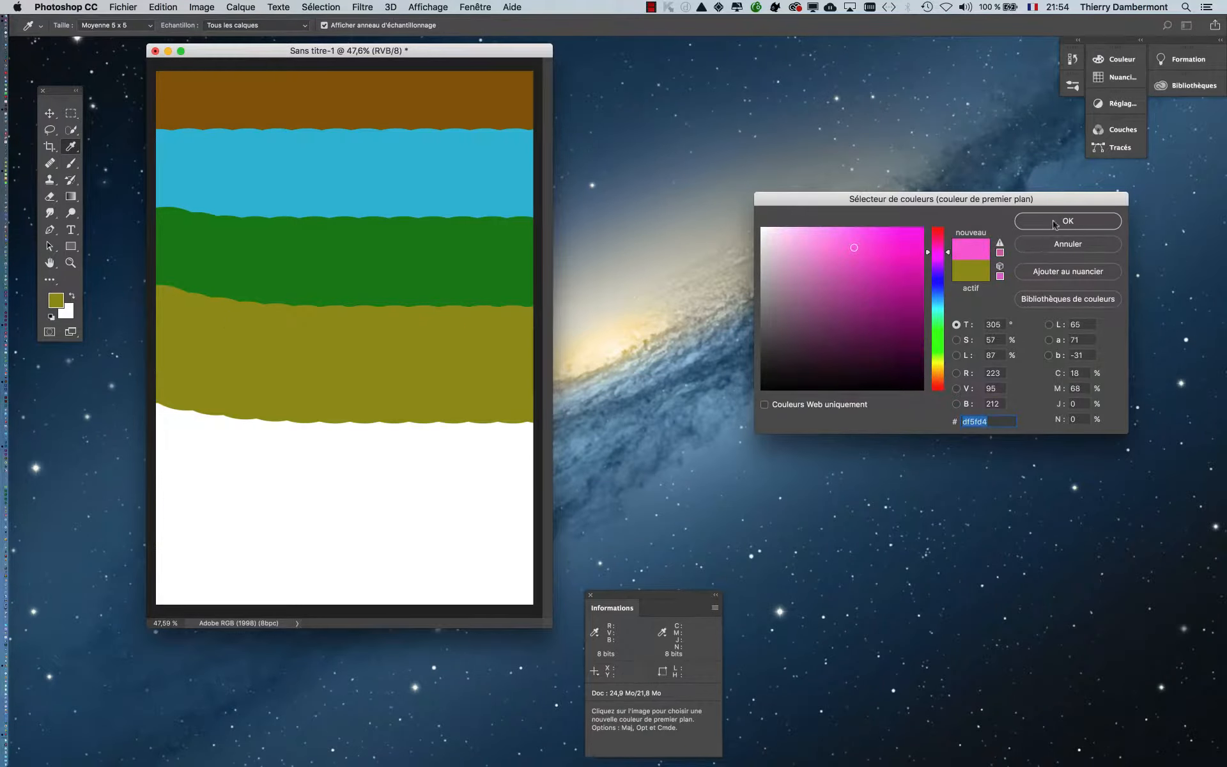
pyautogui.moveTo(889, 251); pyautogui.dragTo(924, 249)
pyautogui.click(1026, 220)
pyautogui.press('b')
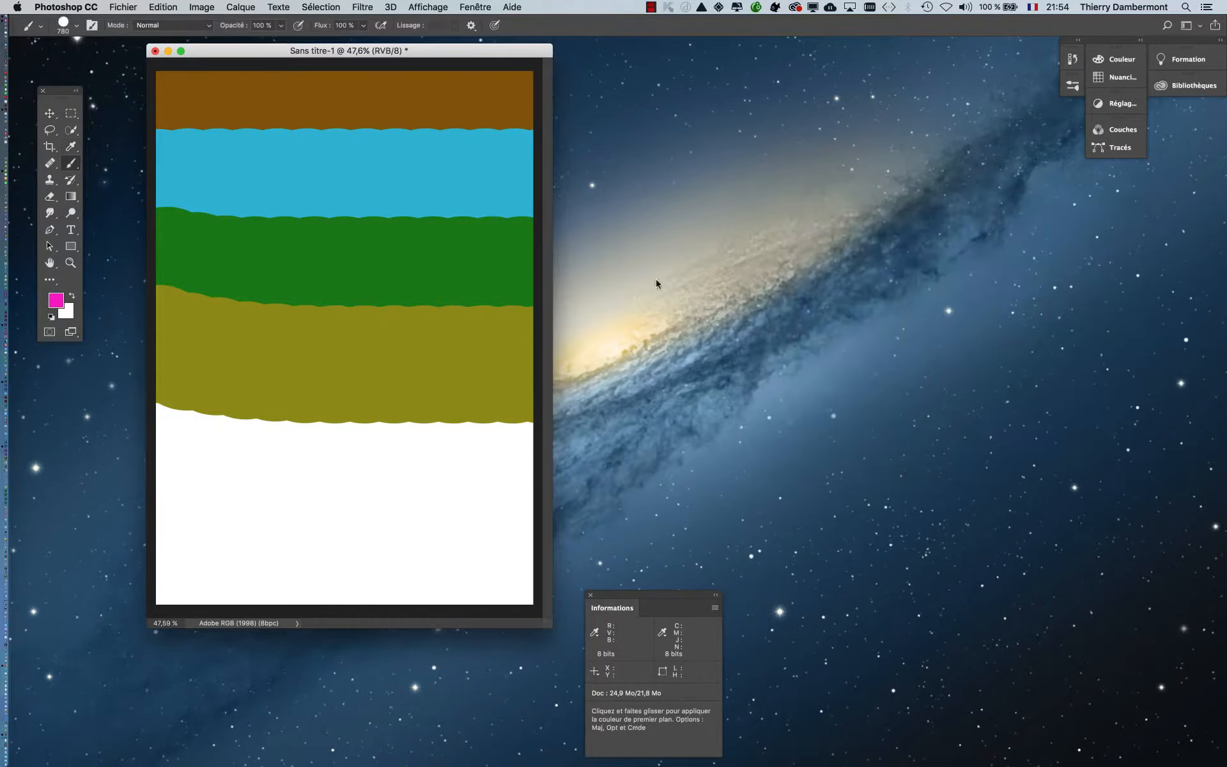
pyautogui.moveTo(477, 459); pyautogui.dragTo(166, 434)
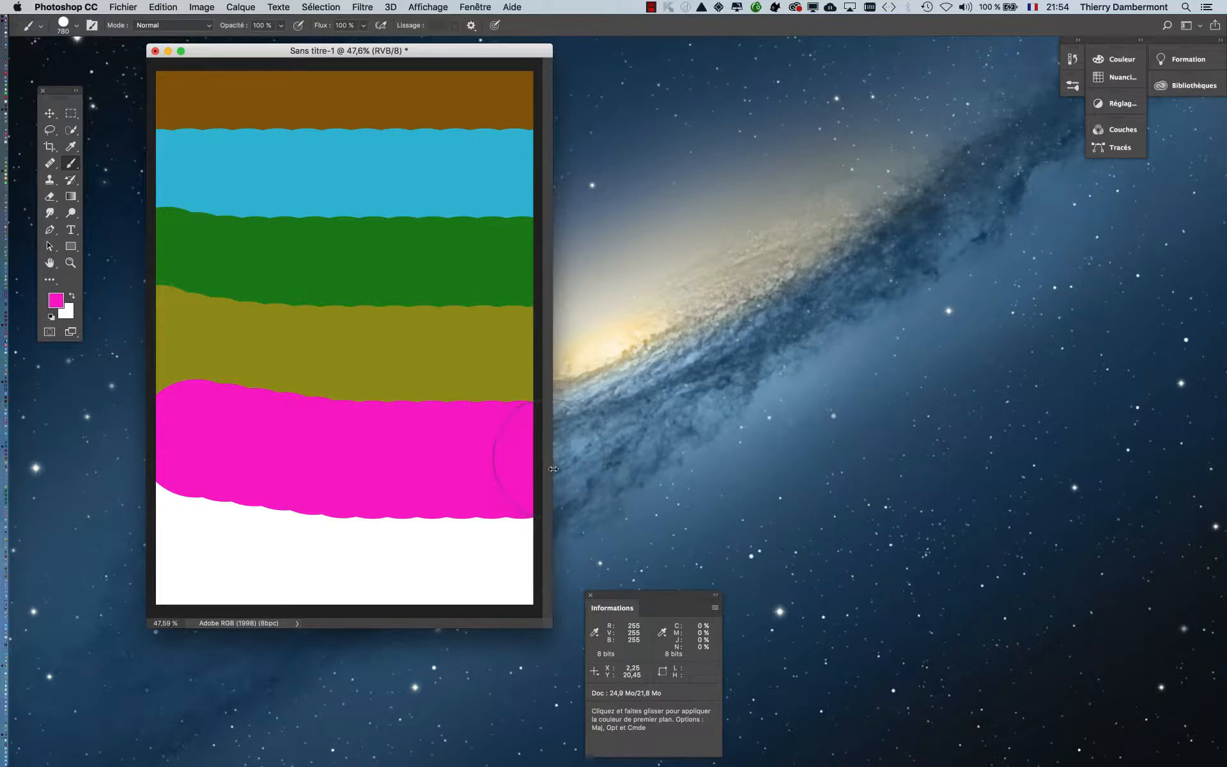
# - Enlarge and reposition the document window, and start saving the image under a new name in the images-demo folder
pyautogui.moveTo(558, 630); pyautogui.dragTo(593, 645)
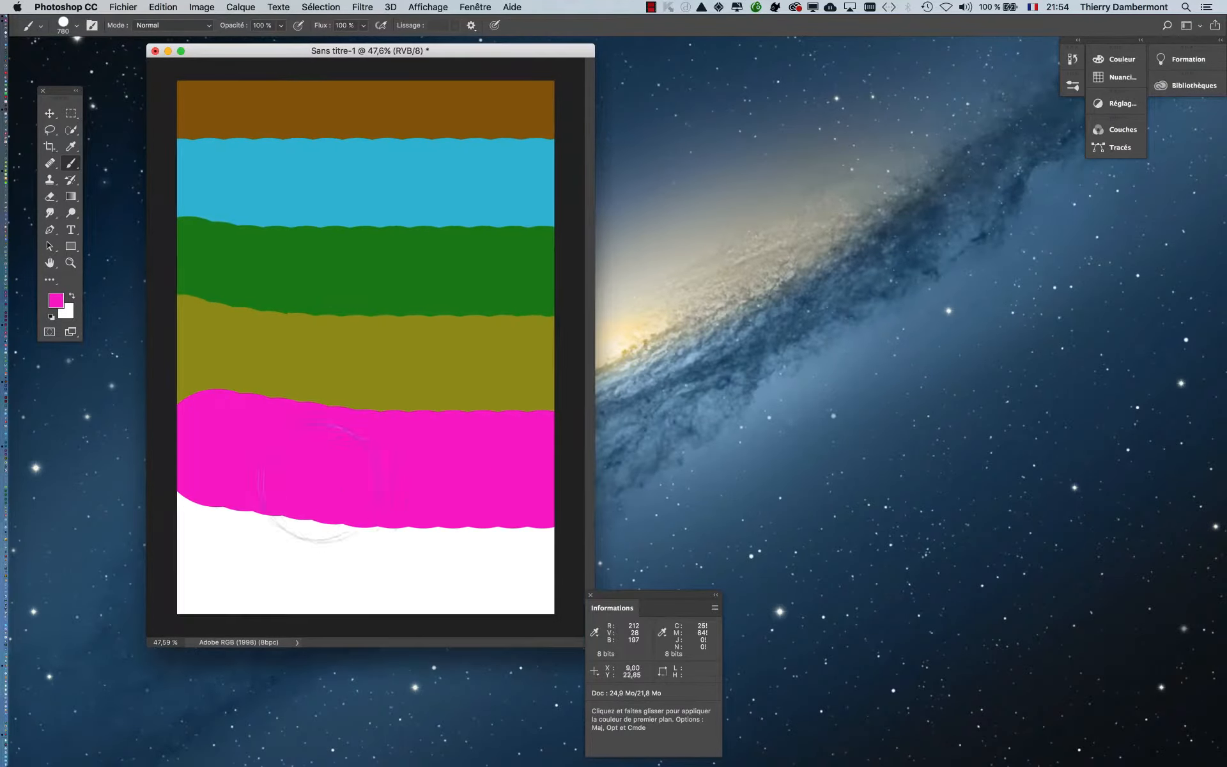
pyautogui.moveTo(239, 53); pyautogui.dragTo(198, 65)
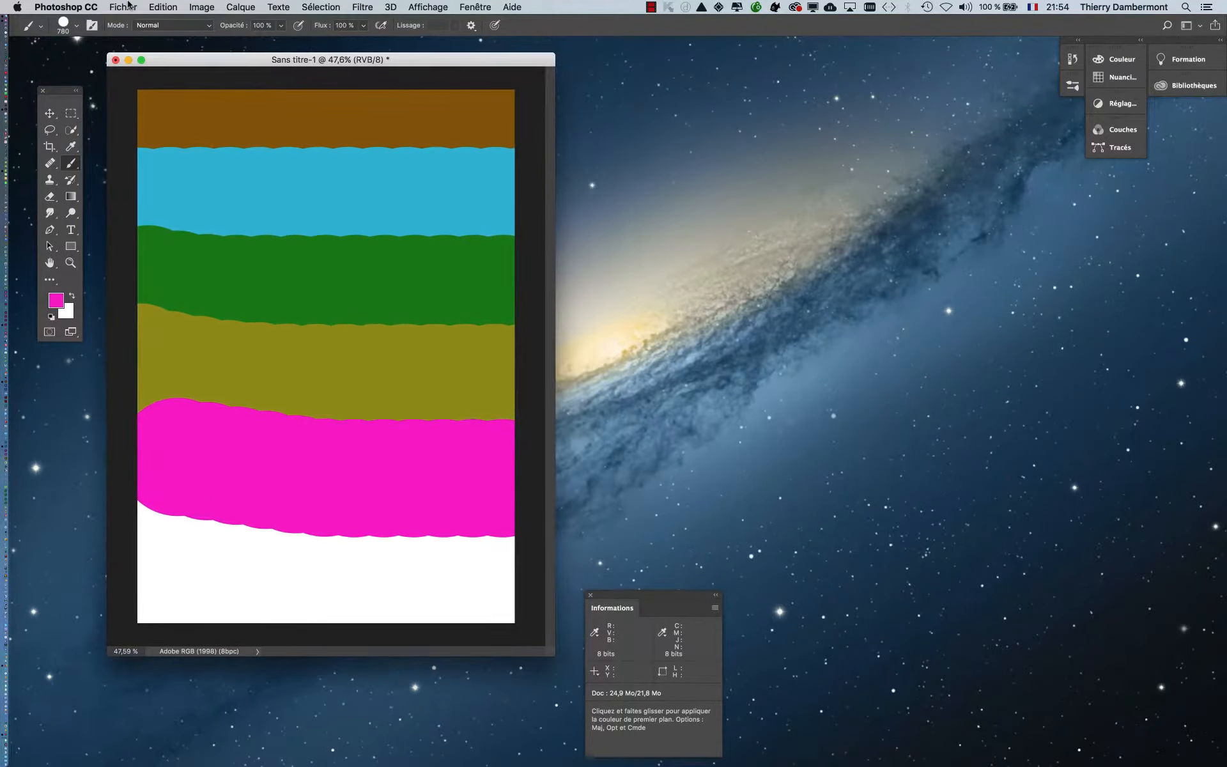
pyautogui.click(123, 7)
pyautogui.click(156, 139)
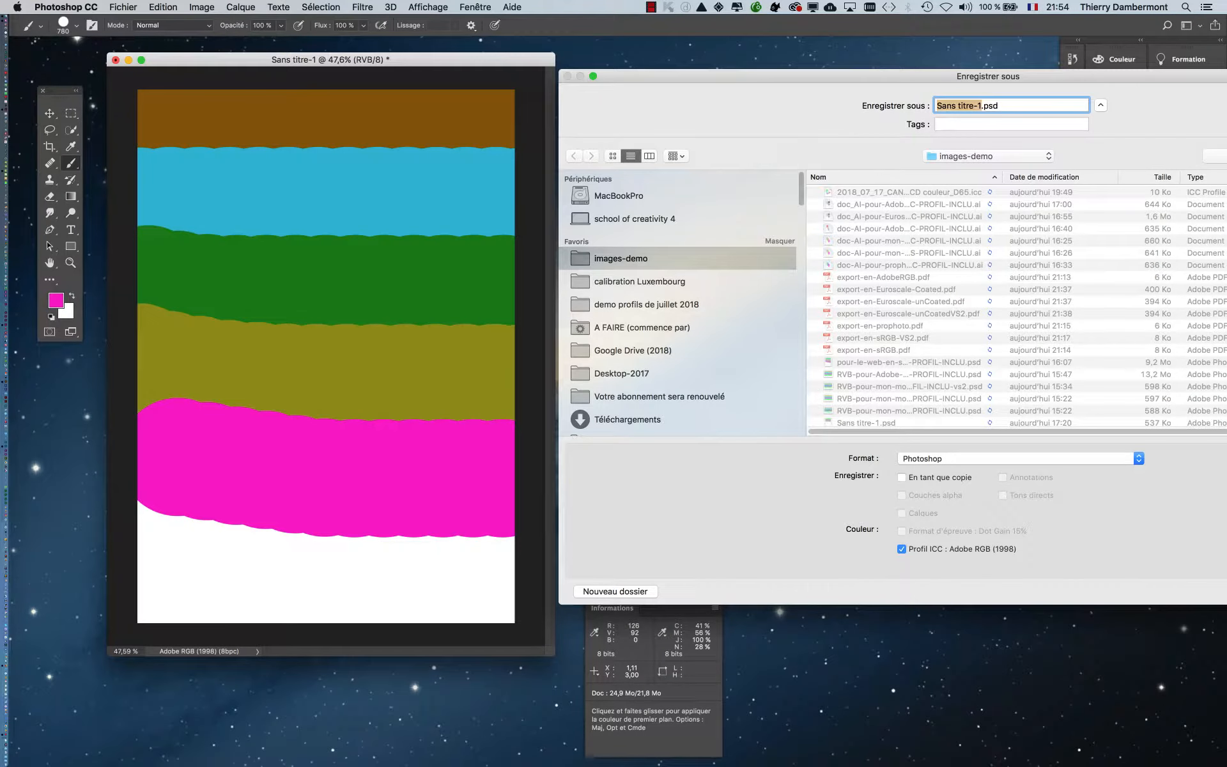
pyautogui.moveTo(831, 76); pyautogui.dragTo(485, 114)
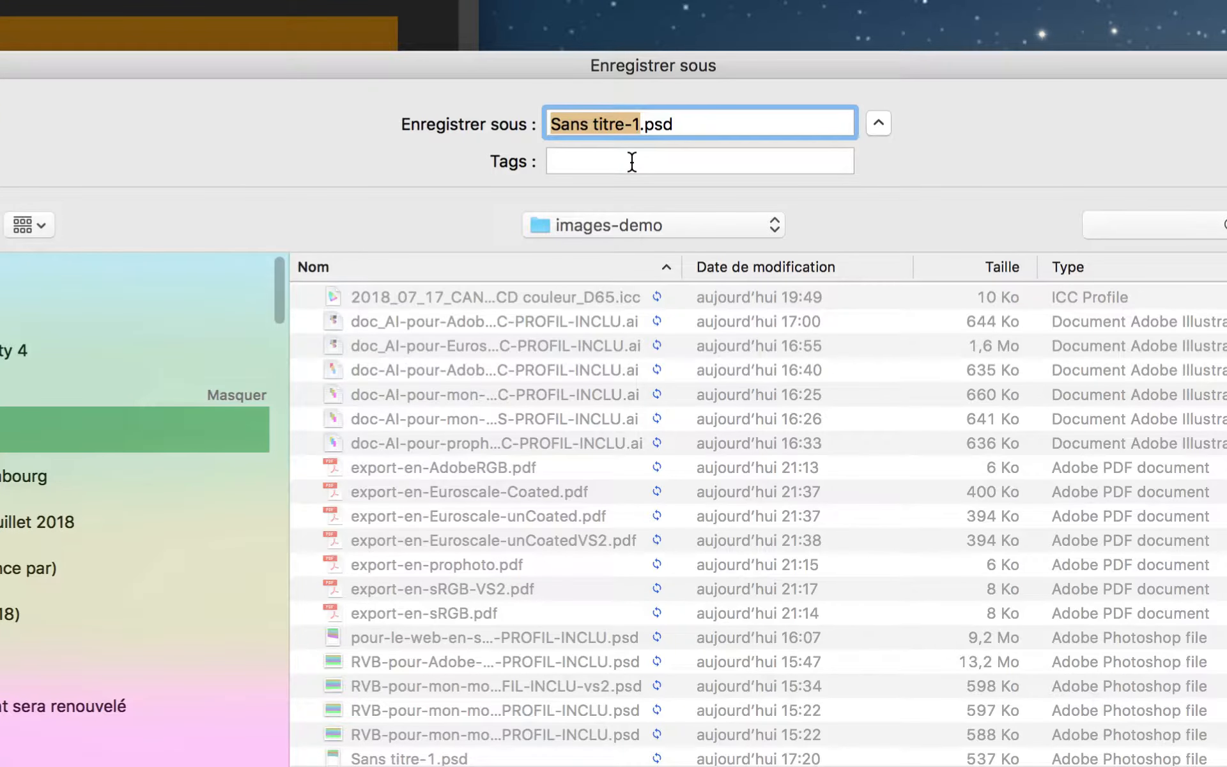
# - Name the file image-PS-AdobeRGB-pour-ID.psd and save it in Photoshop format with the Adobe RGB (1998) ICC profile embedded
pyautogui.write('image-pour')
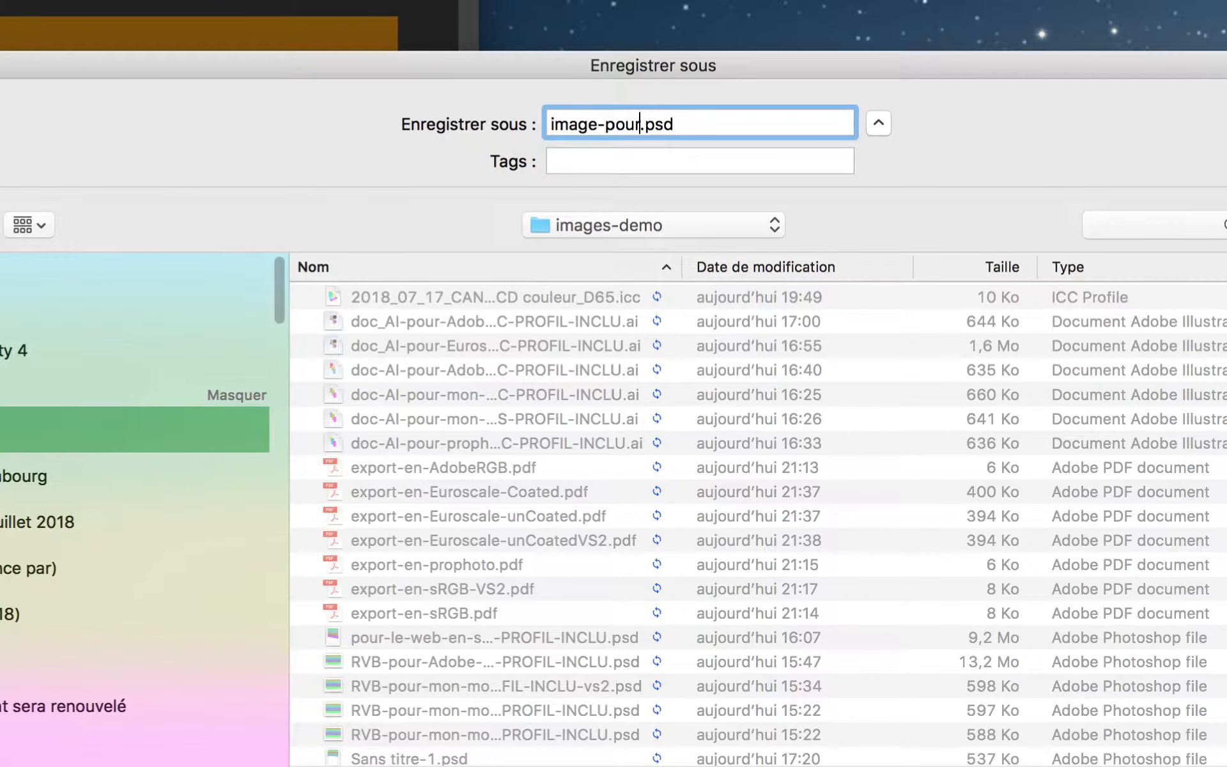
pyautogui.write('-ID-Ad')
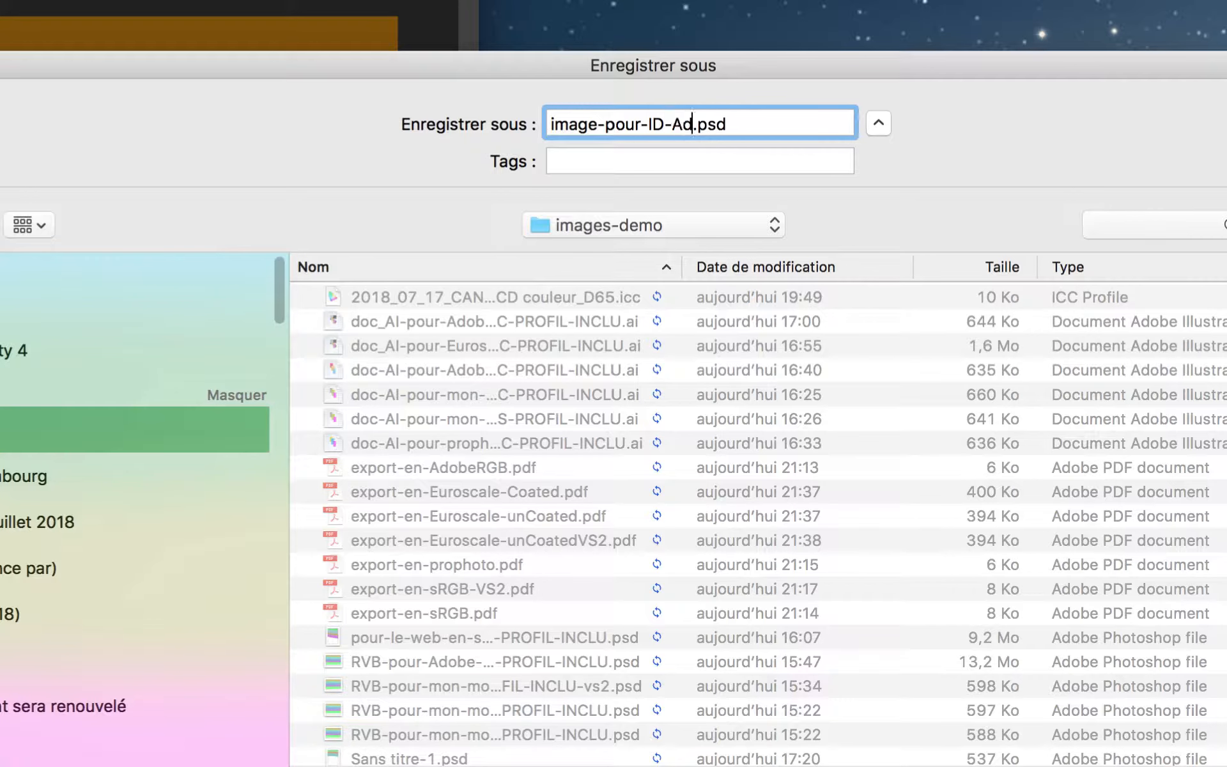
pyautogui.write('obe')
pyautogui.press('BackSpace')
pyautogui.press('BackSpace')
pyautogui.press('BackSpace')
pyautogui.press('BackSpace')
pyautogui.press('BackSpace')
pyautogui.press('BackSpace')
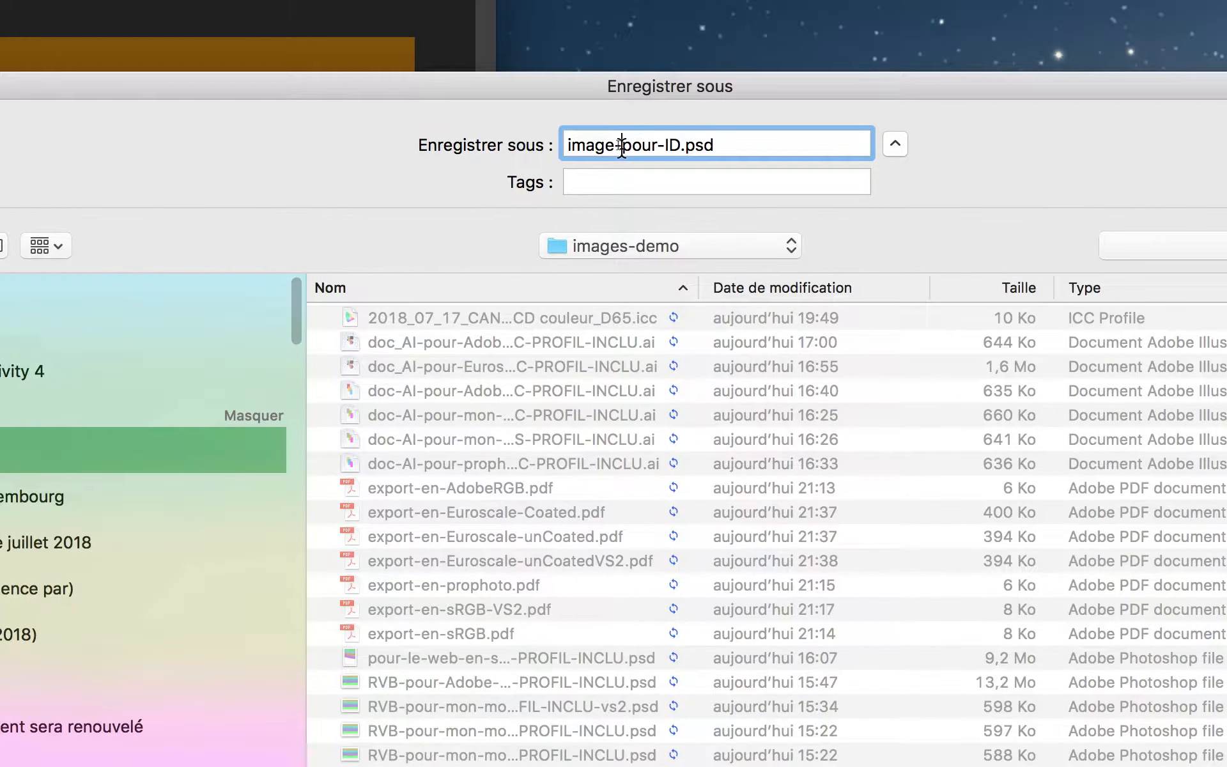
pyautogui.click(620, 146)
pyautogui.write('AdobeRG')
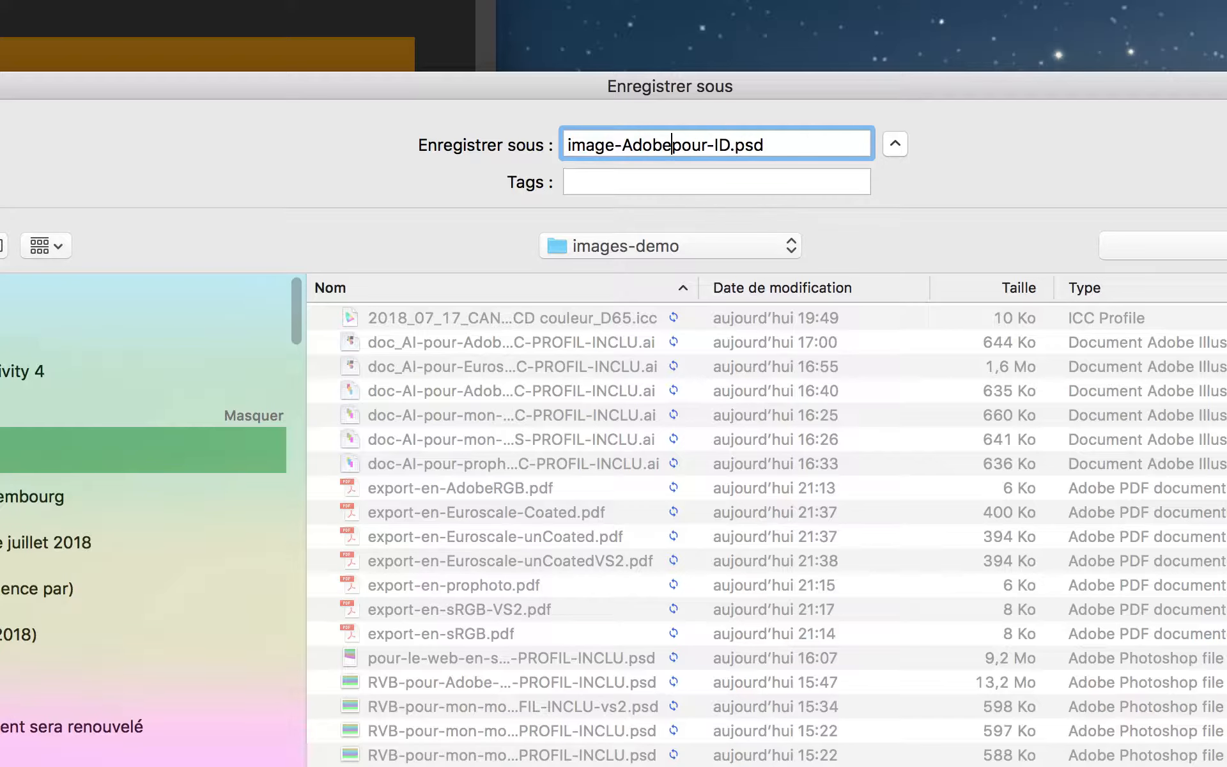
pyautogui.write('B-')
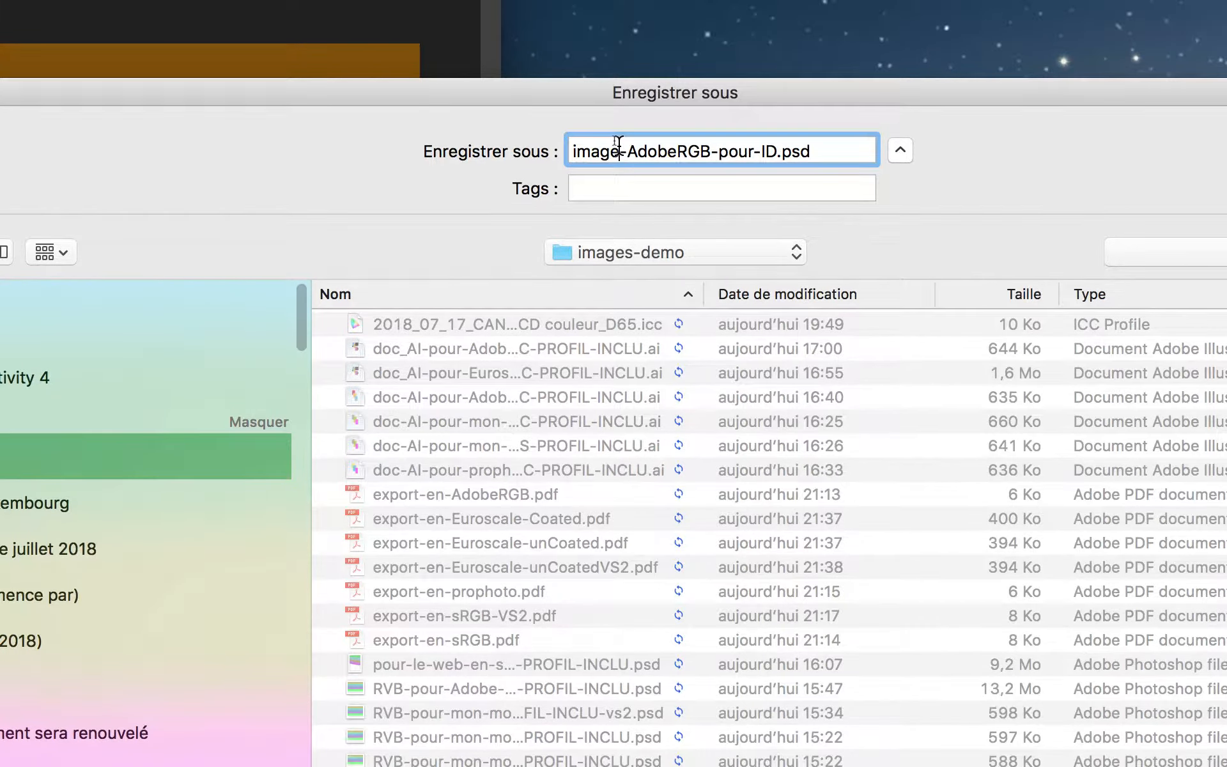
pyautogui.click(617, 150)
pyautogui.write('-PS')
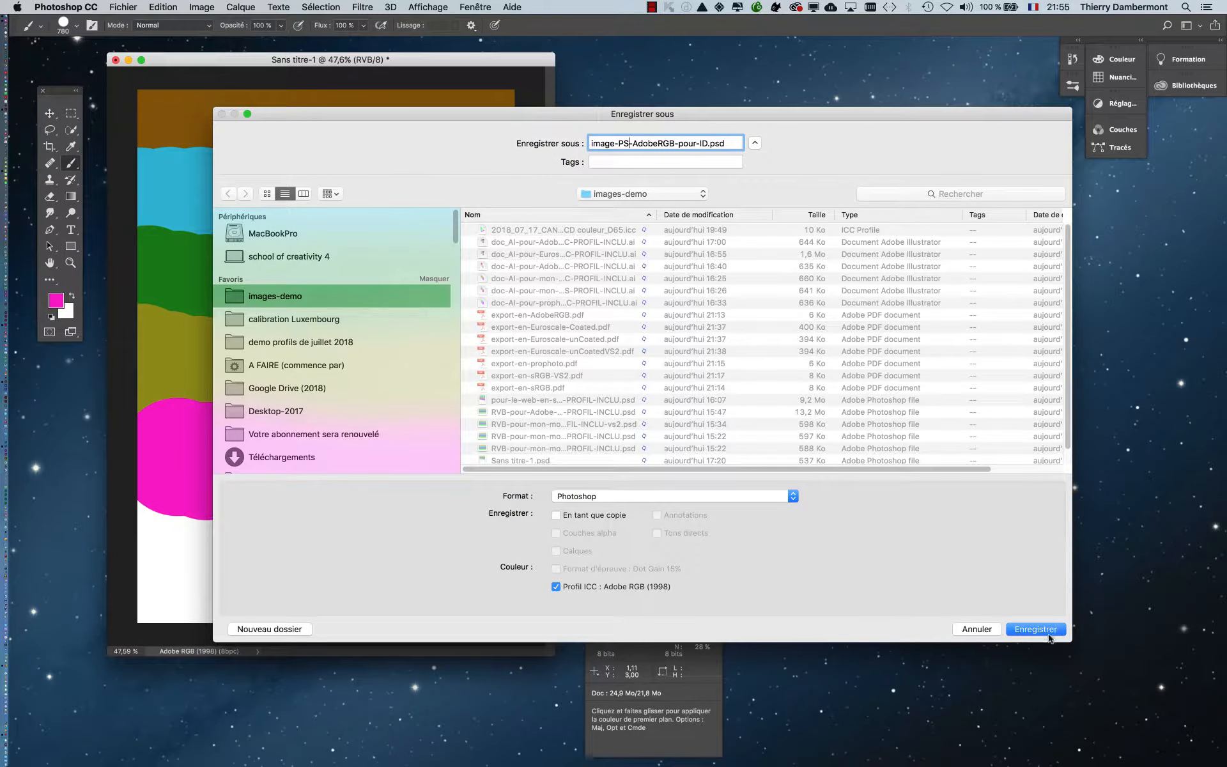
pyautogui.click(1048, 633)
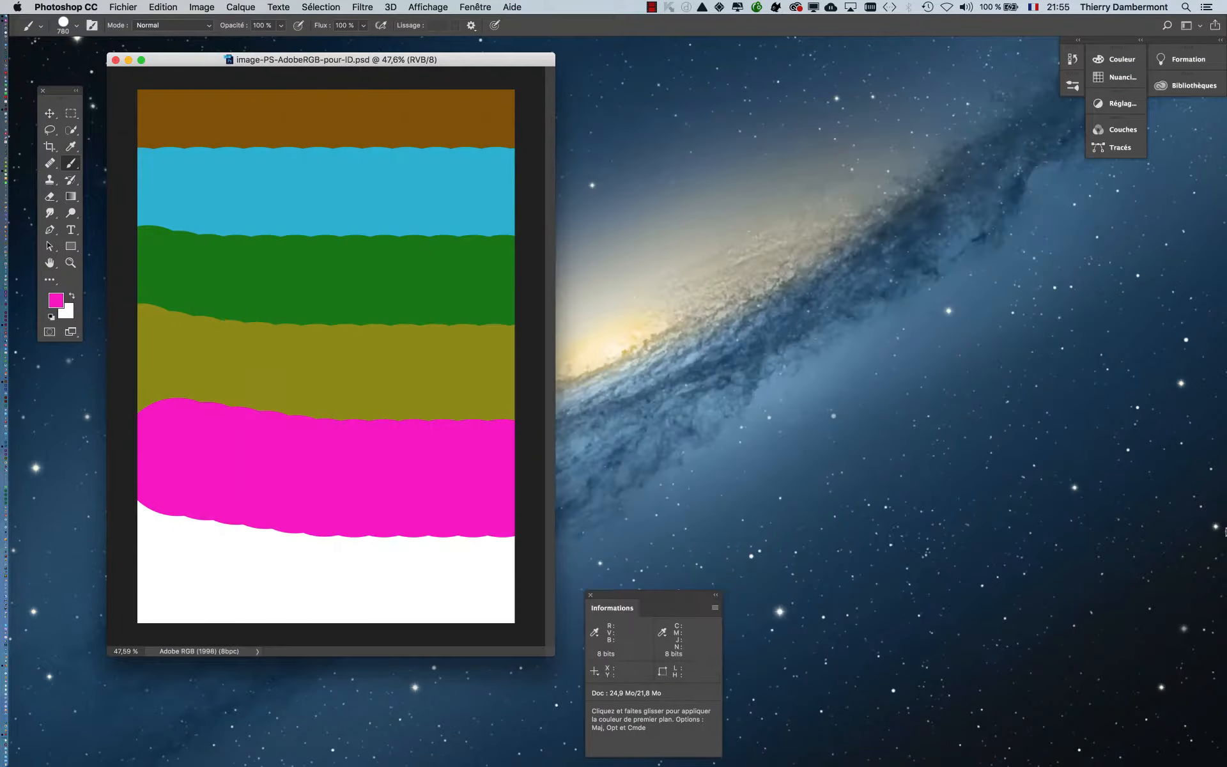
# - Convert the image to the ProPhoto RGB profile using the Adobe (ACE) engine and Perception intent, comparing the preview, and return to the Brush tool
pyautogui.click(163, 7)
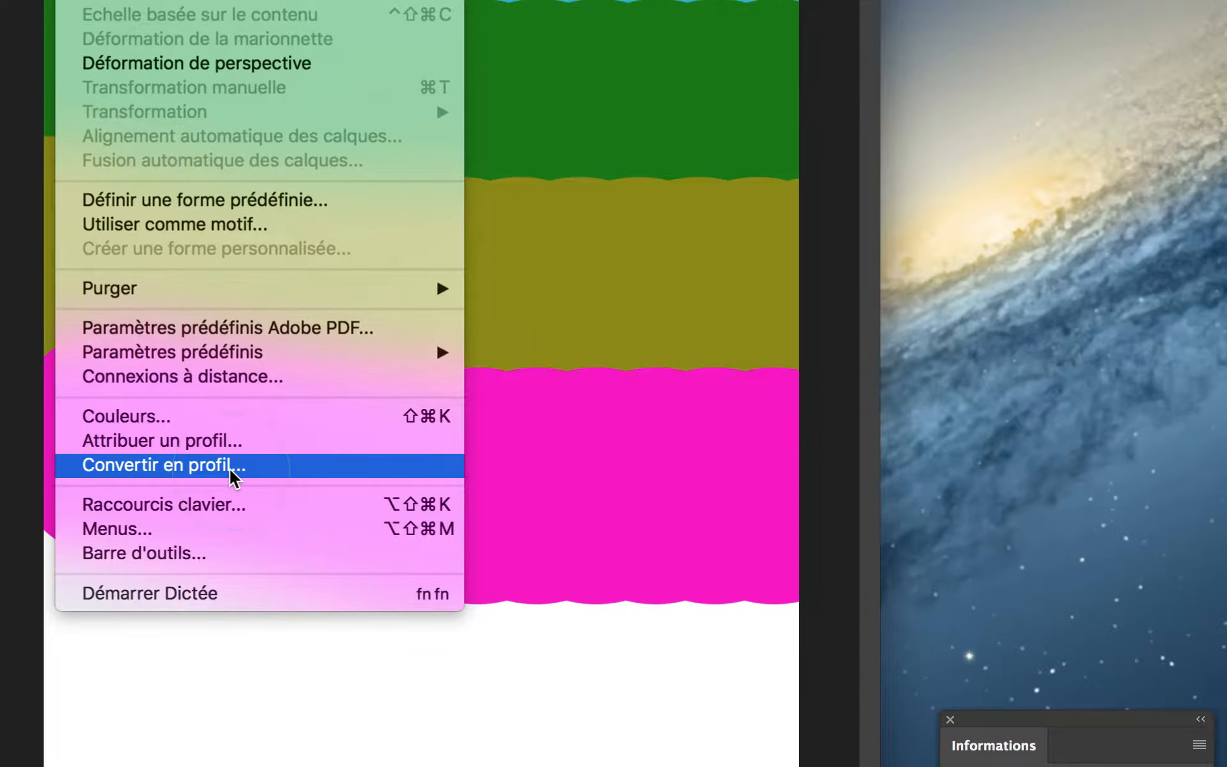
pyautogui.click(230, 466)
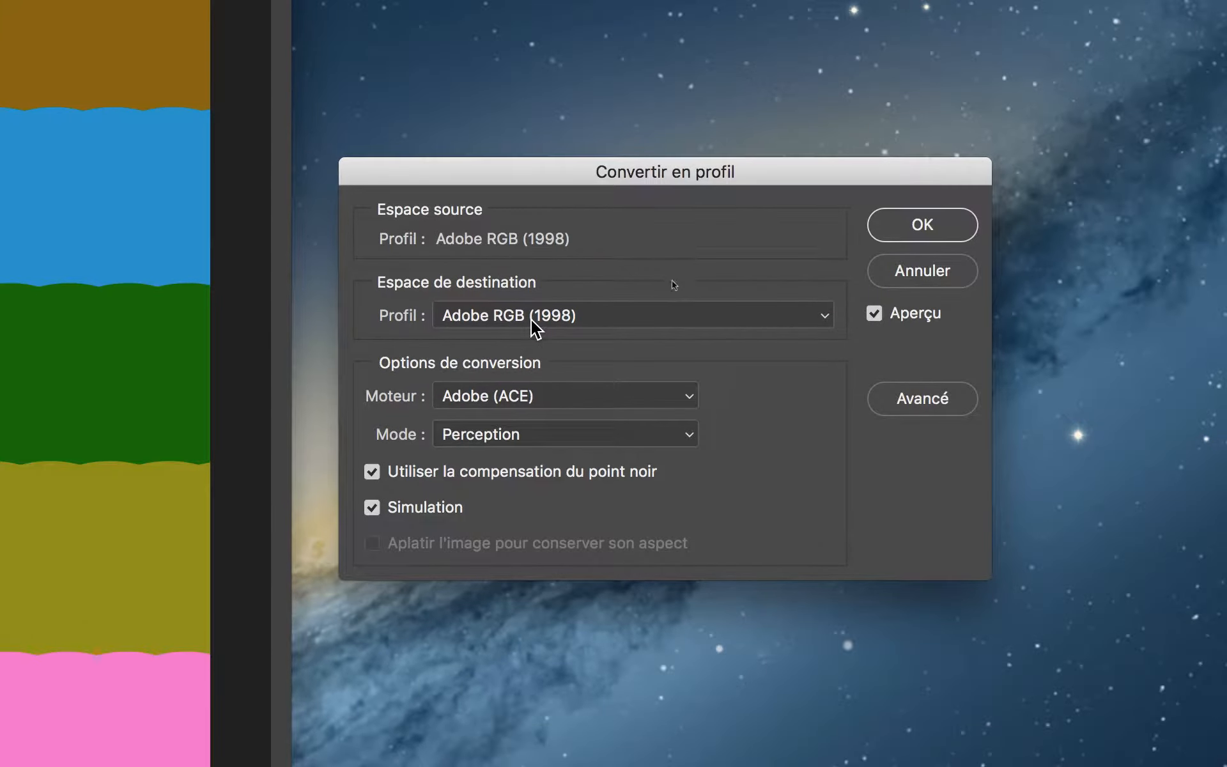
pyautogui.click(672, 313)
pyautogui.click(672, 247)
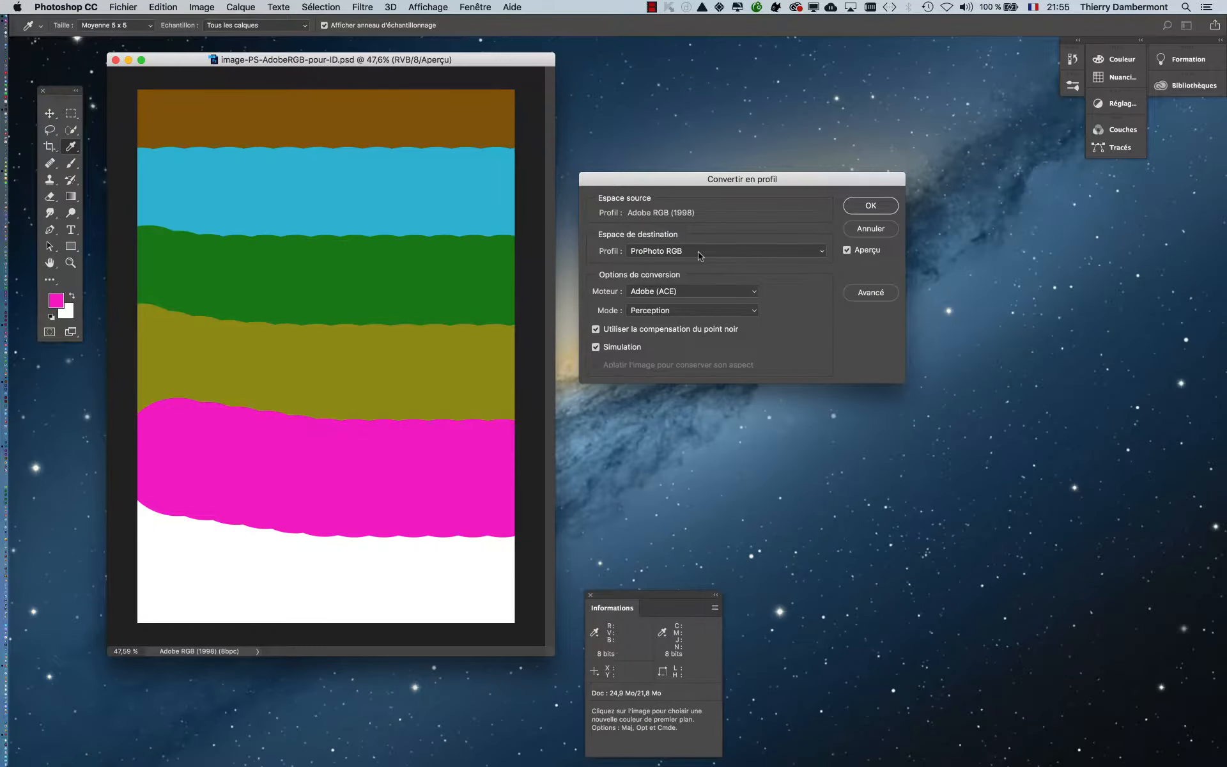
pyautogui.click(843, 316)
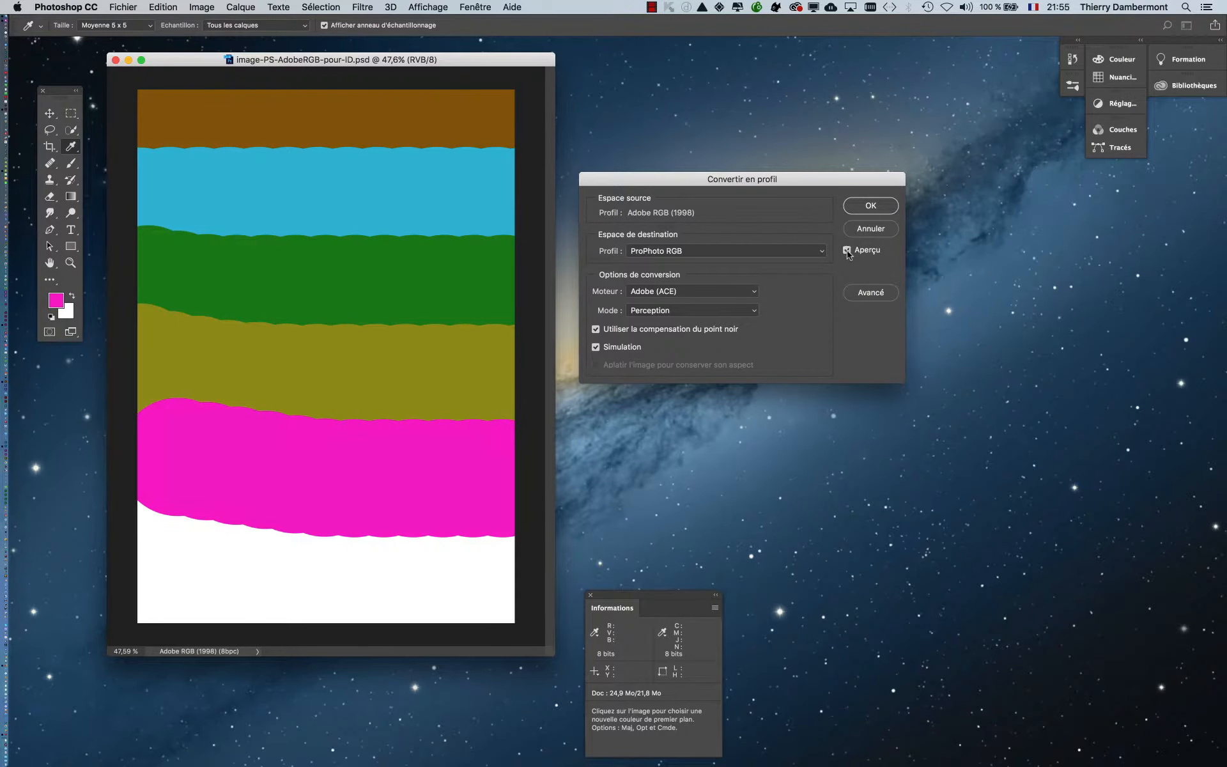
pyautogui.click(847, 251)
pyautogui.click(870, 205)
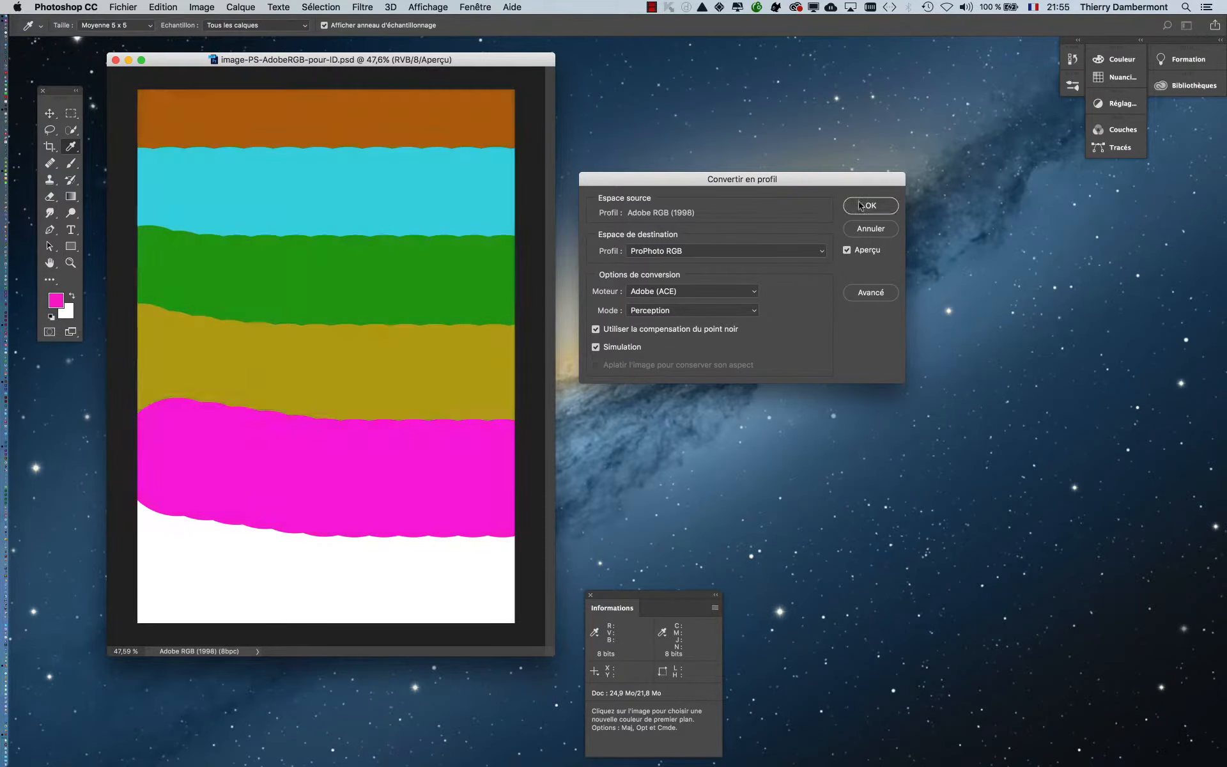
pyautogui.press('b')
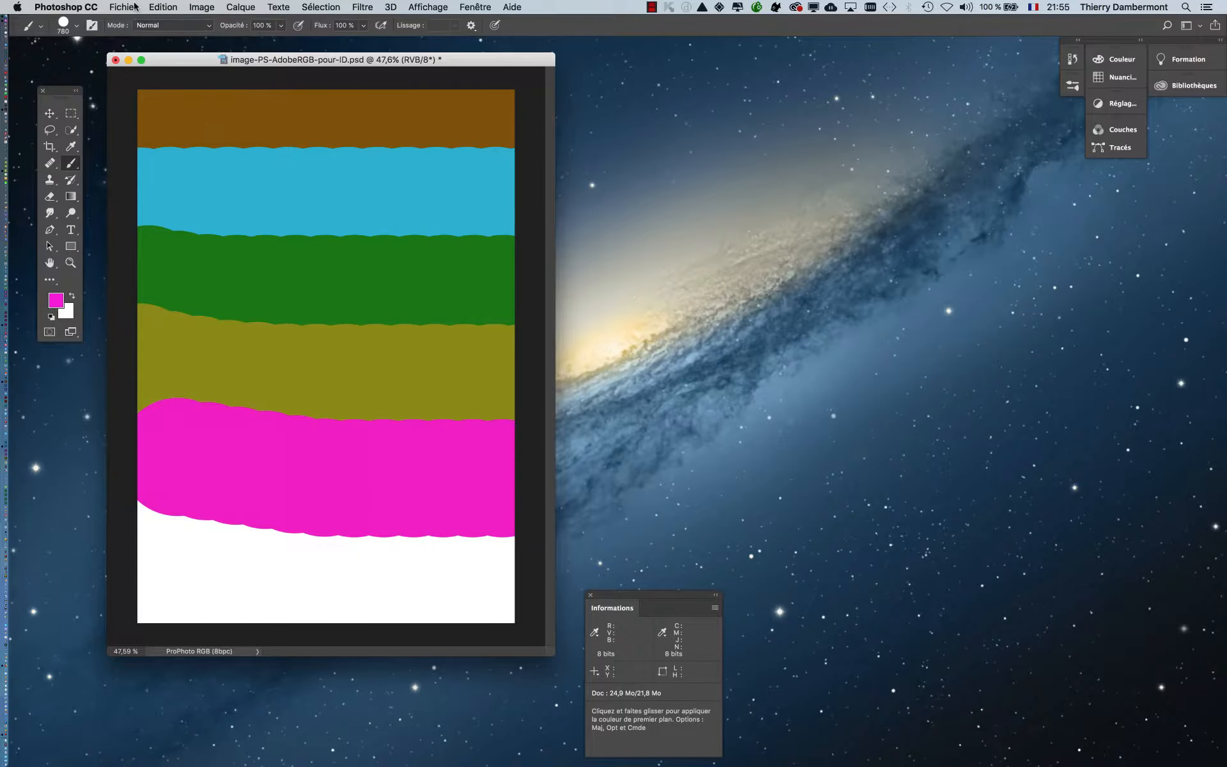
# - Save the converted image as image-PS-ProPhoto-pour-ID.psd with its ProPhoto RGB ICC profile embedded, and close it
pyautogui.click(123, 7)
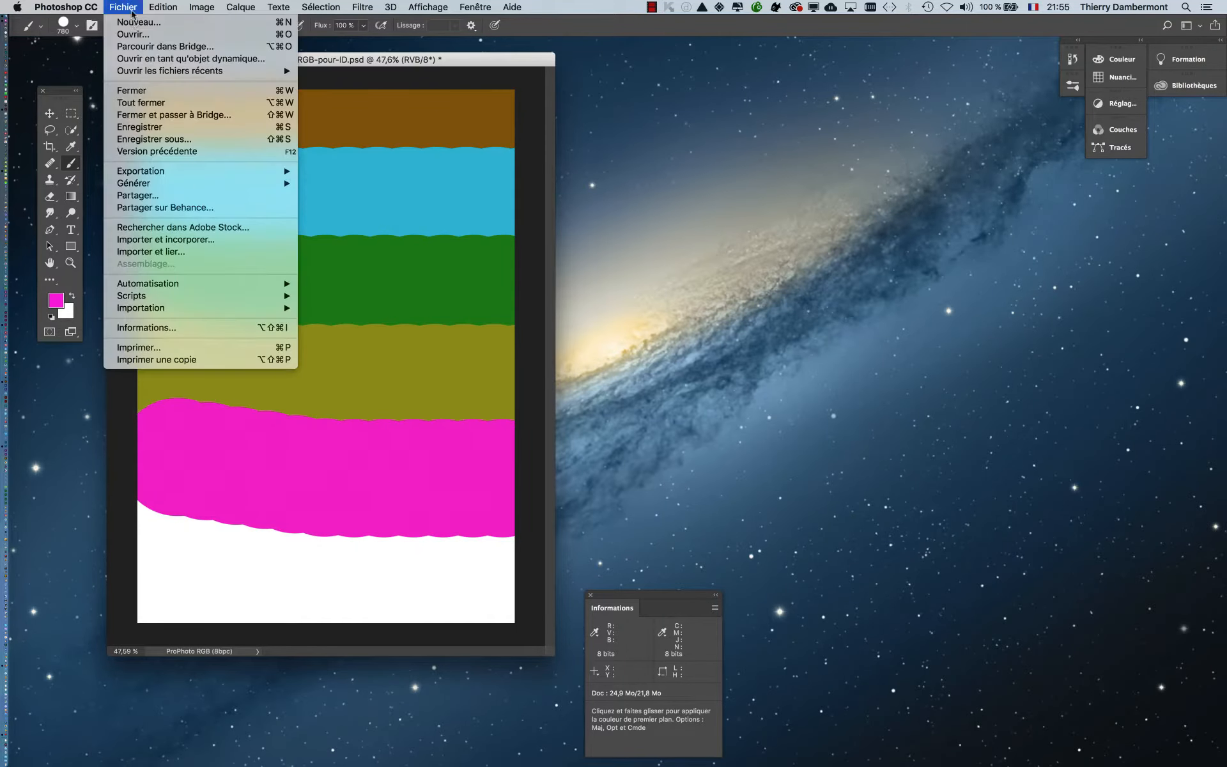
pyautogui.click(165, 139)
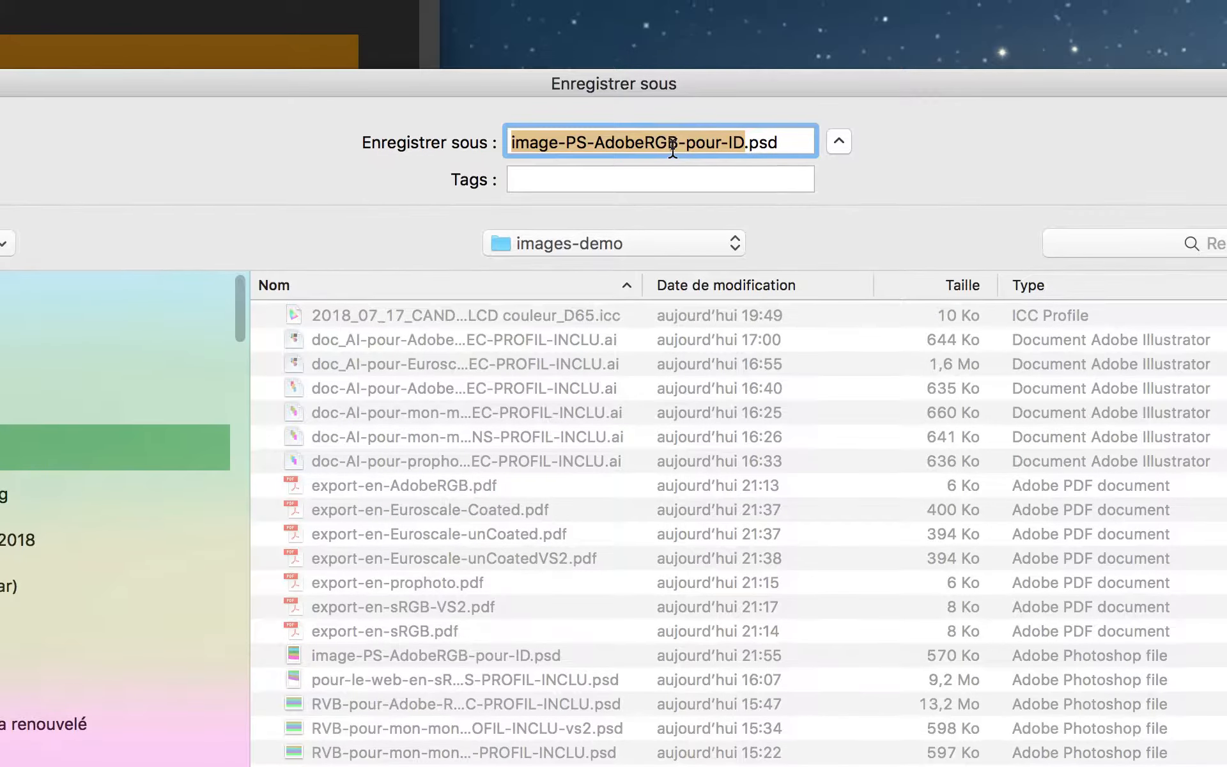
pyautogui.click(670, 144)
pyautogui.moveTo(672, 145); pyautogui.dragTo(598, 145)
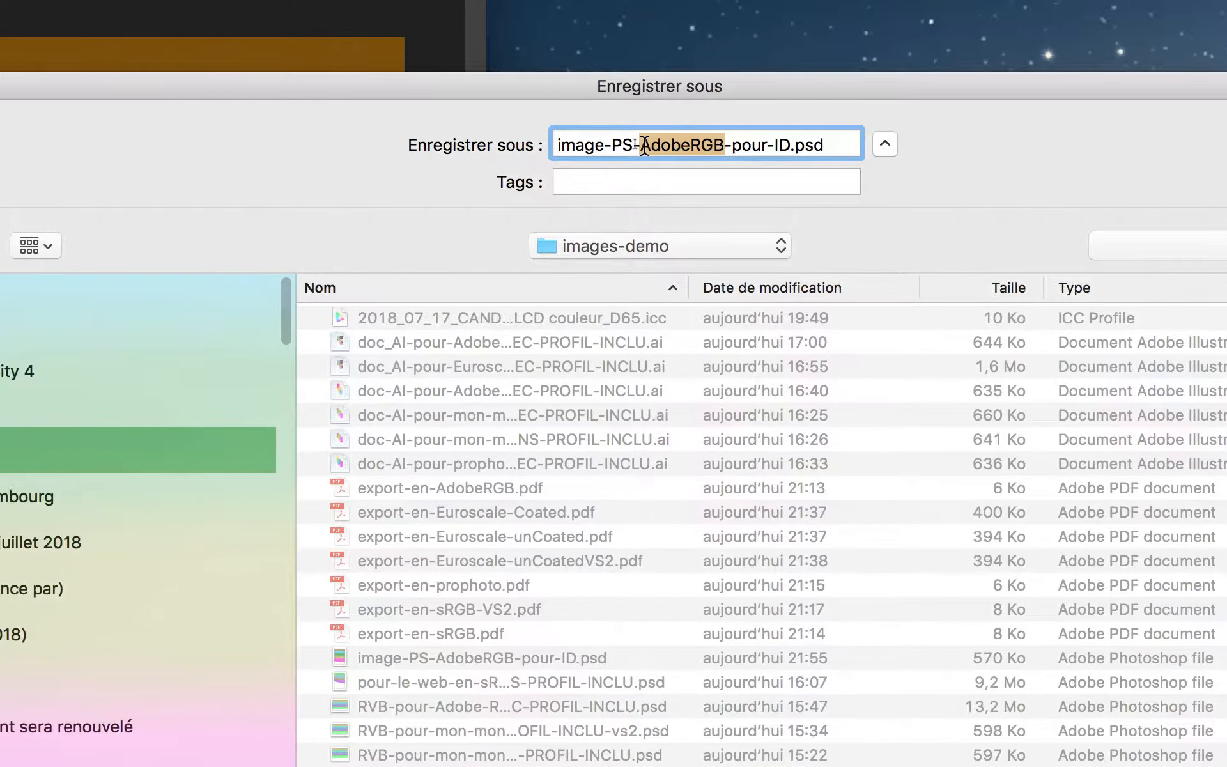
pyautogui.write('ProPhot')
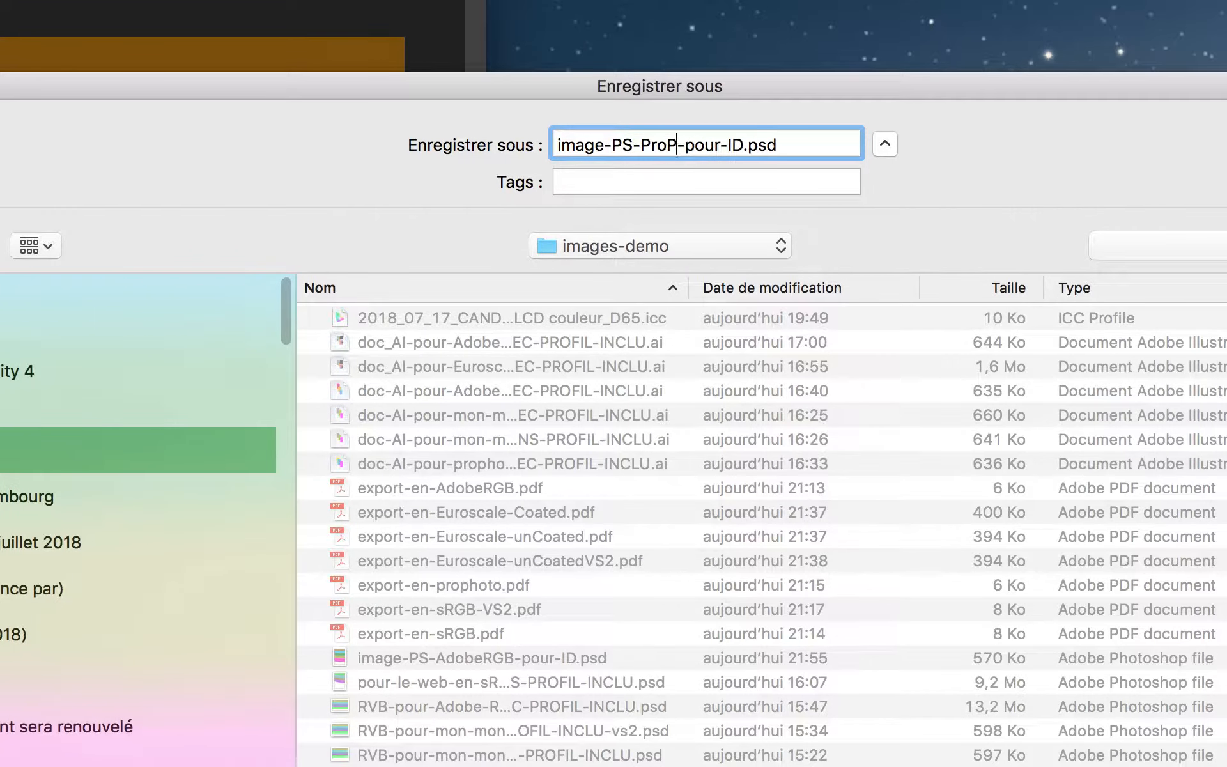
pyautogui.write('o')
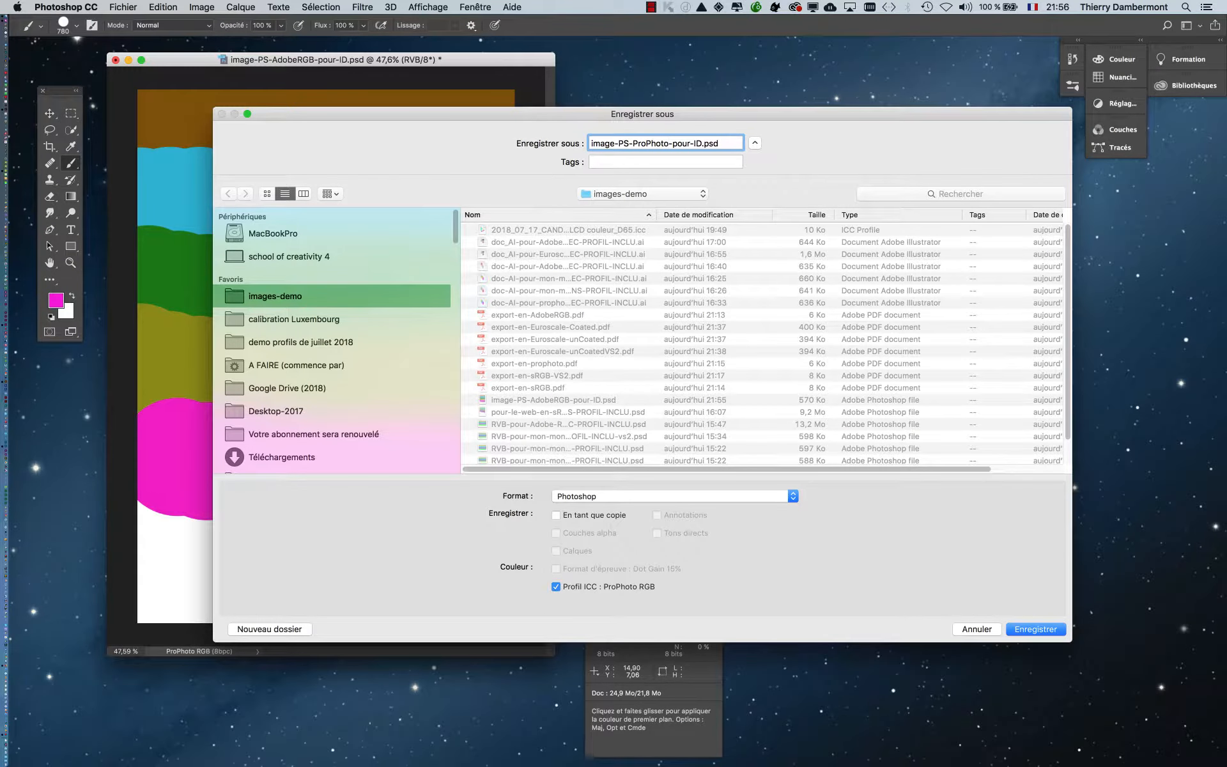
pyautogui.press('Return')
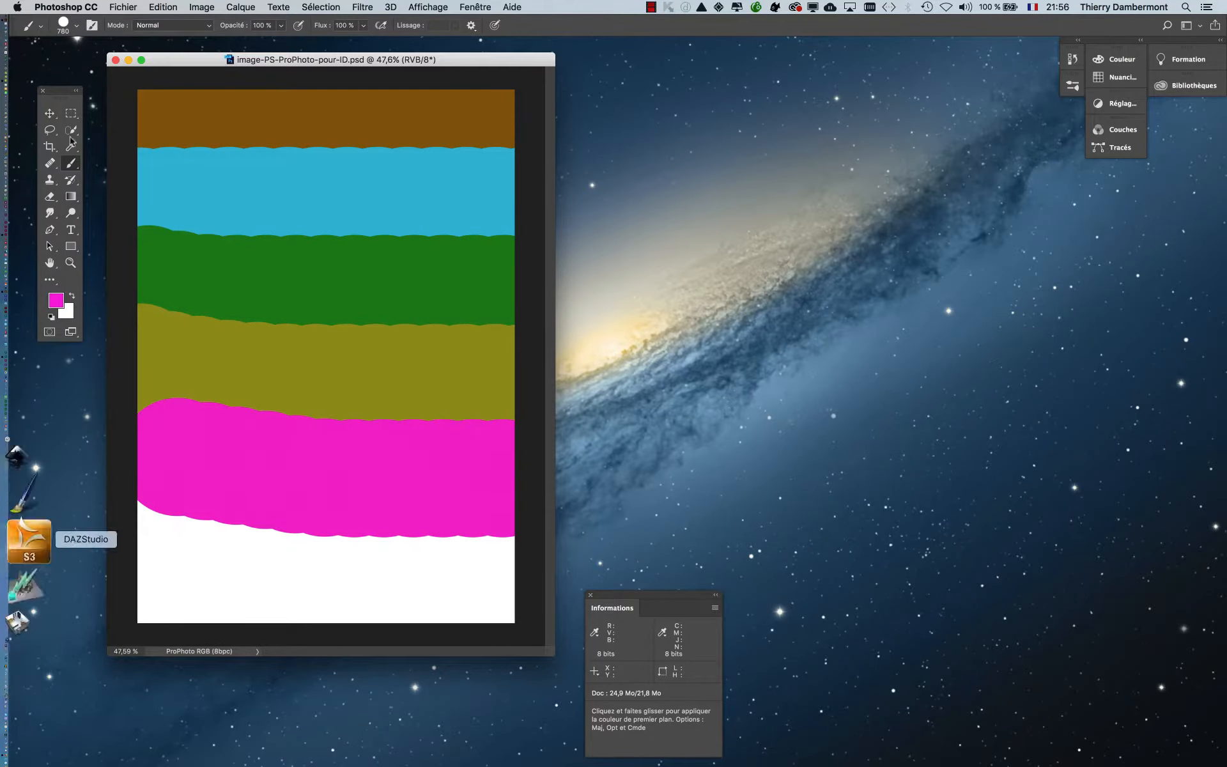
pyautogui.click(116, 60)
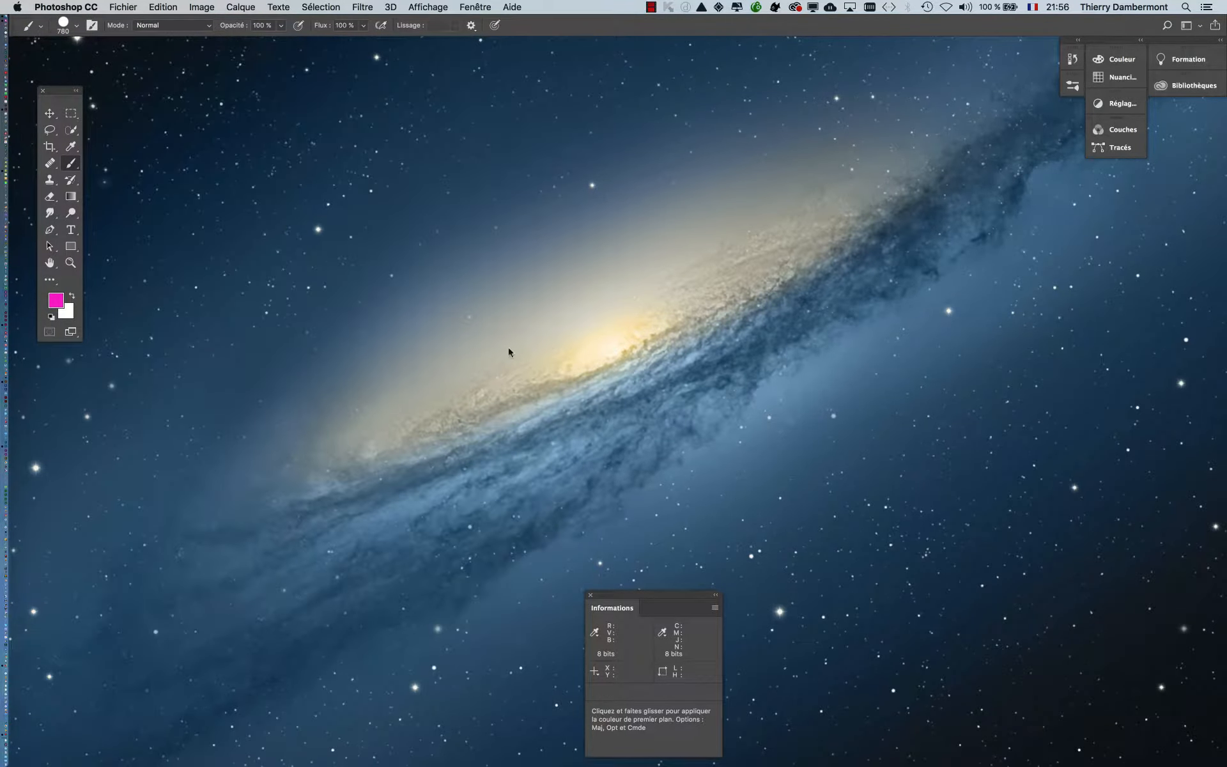
# - Switch to Illustrator and check the RGB and CMYK working spaces in the colour settings without changing them
pyautogui.press('super+Tab')
pyautogui.click(416, 394)
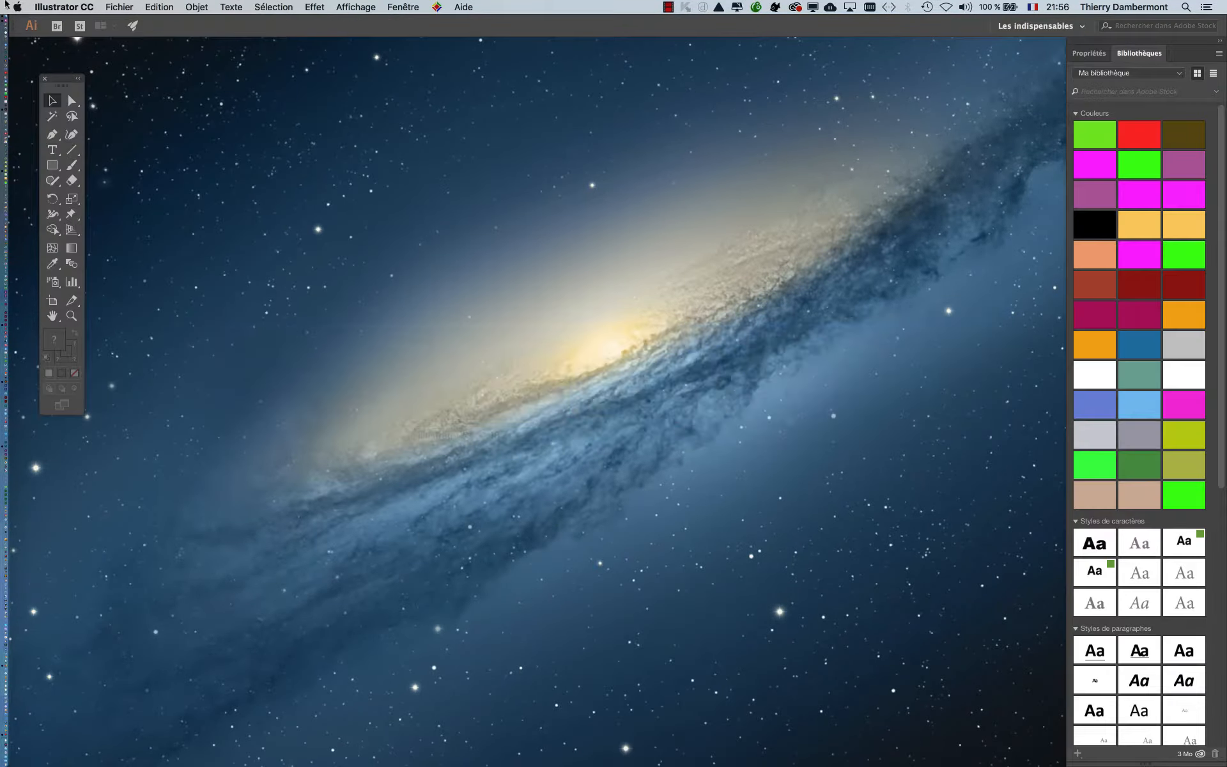
pyautogui.click(115, 4)
pyautogui.moveTo(159, 7)
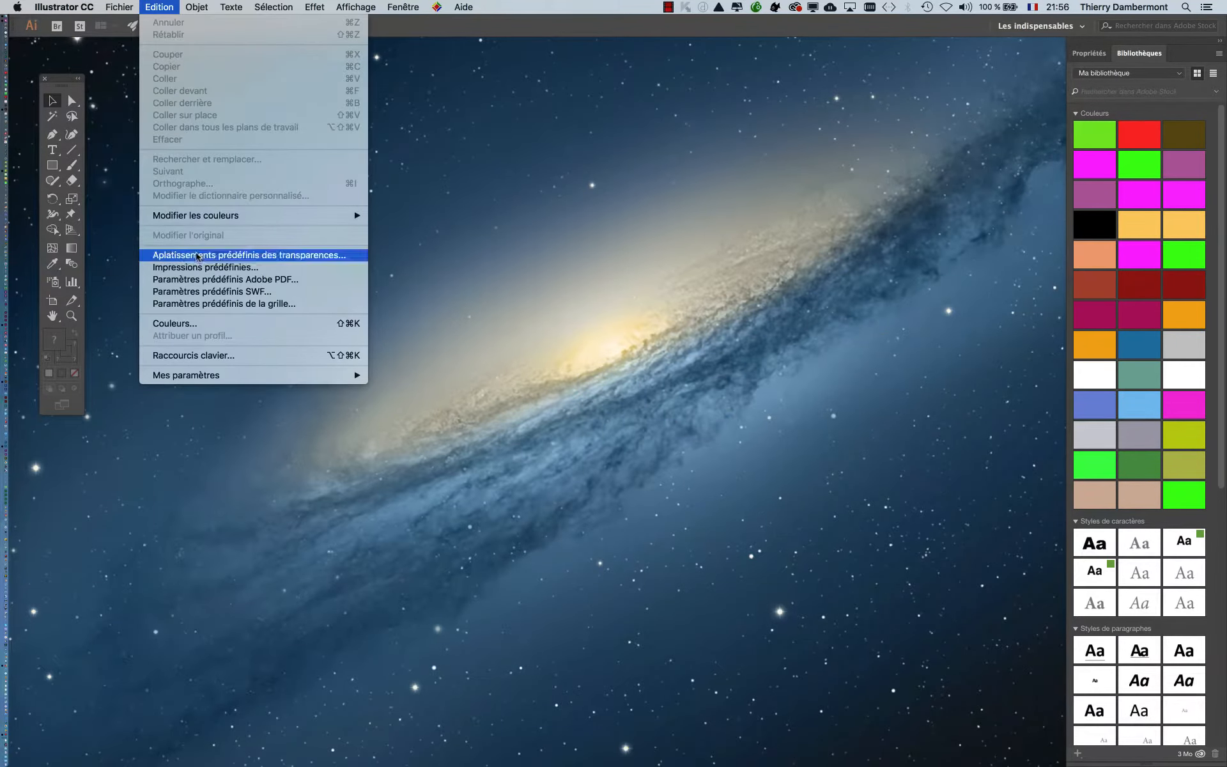
pyautogui.click(210, 323)
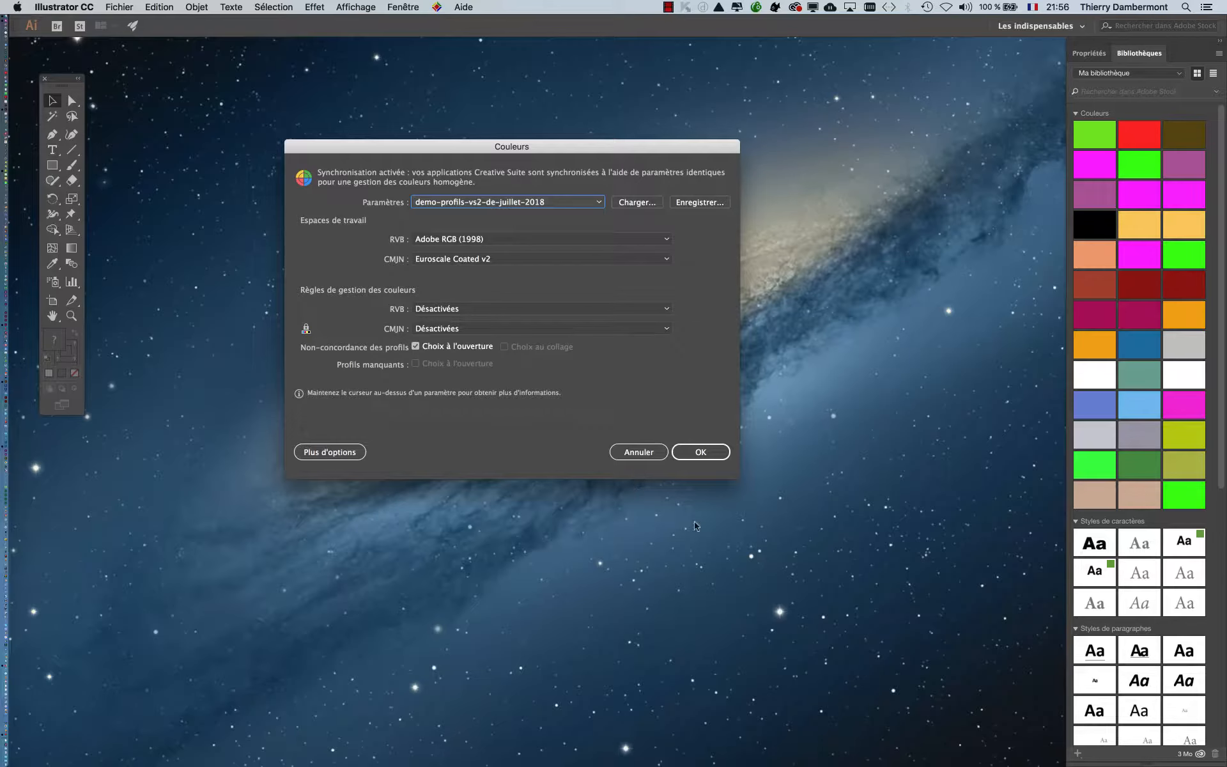
pyautogui.press('Escape')
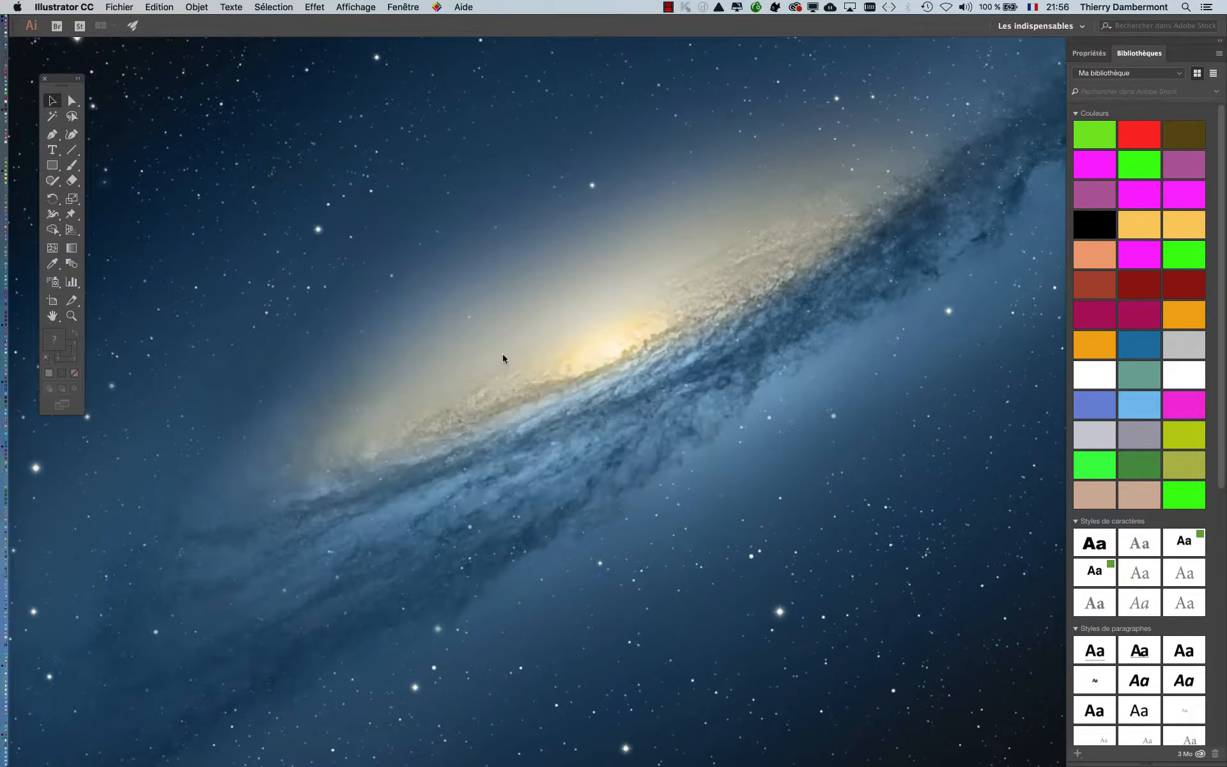
# - Create a new 210 x 297 mm portrait document in RGB colour mode and draw a tall rectangle in the page's upper-left area
pyautogui.click(133, 5)
pyautogui.click(147, 22)
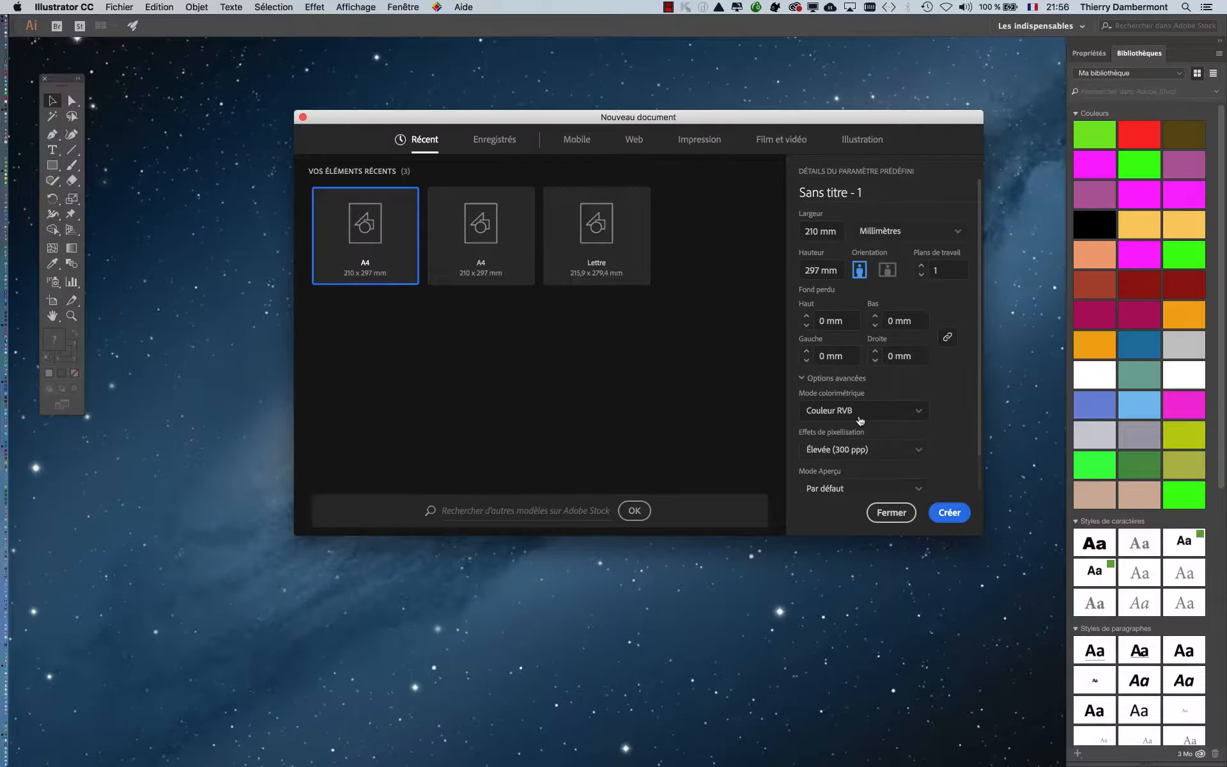
pyautogui.click(950, 512)
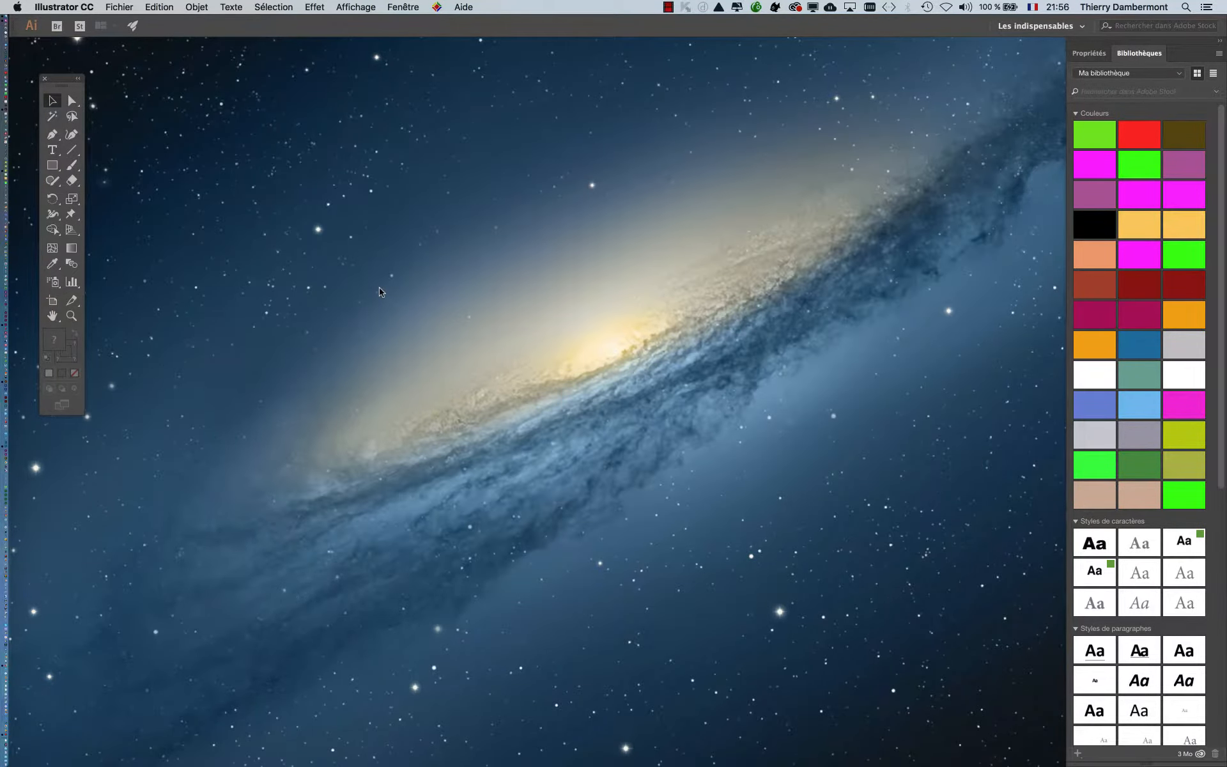
pyautogui.press('m')
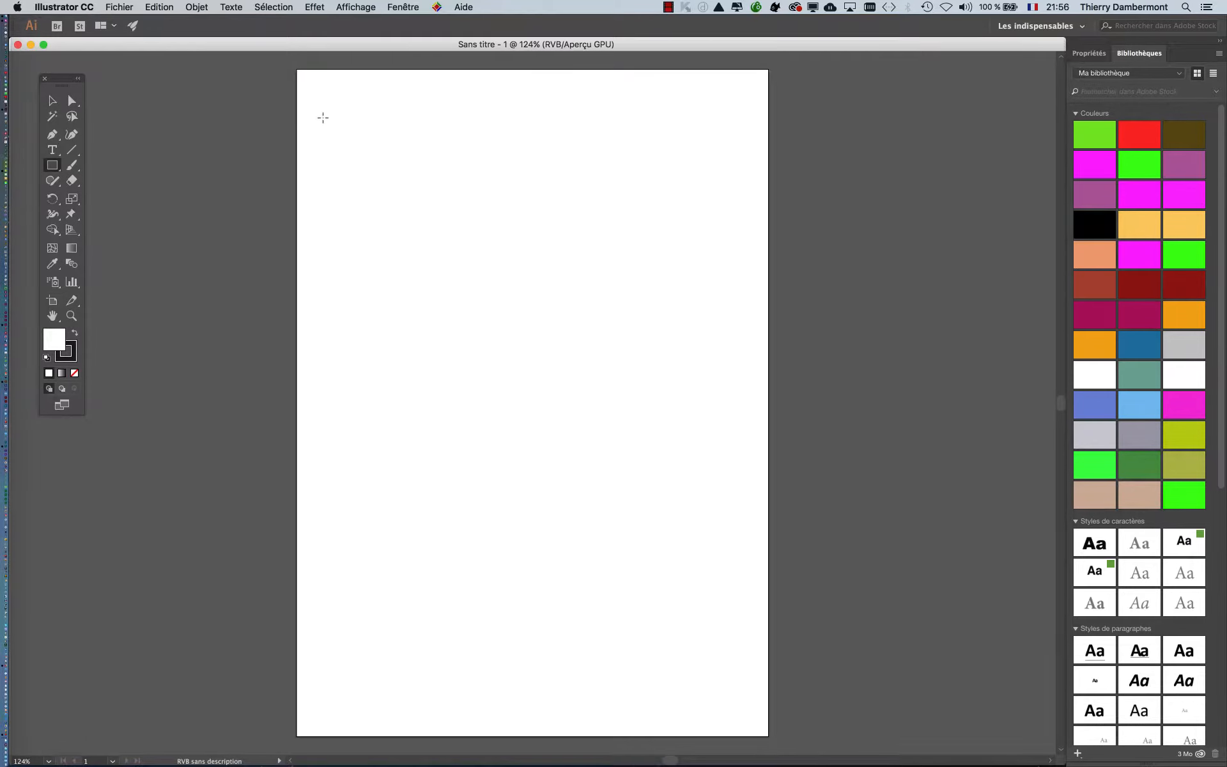
pyautogui.moveTo(323, 117); pyautogui.dragTo(526, 451)
# - Display the document's swatches (Nuancier) and place them beside the page
pyautogui.click(403, 7)
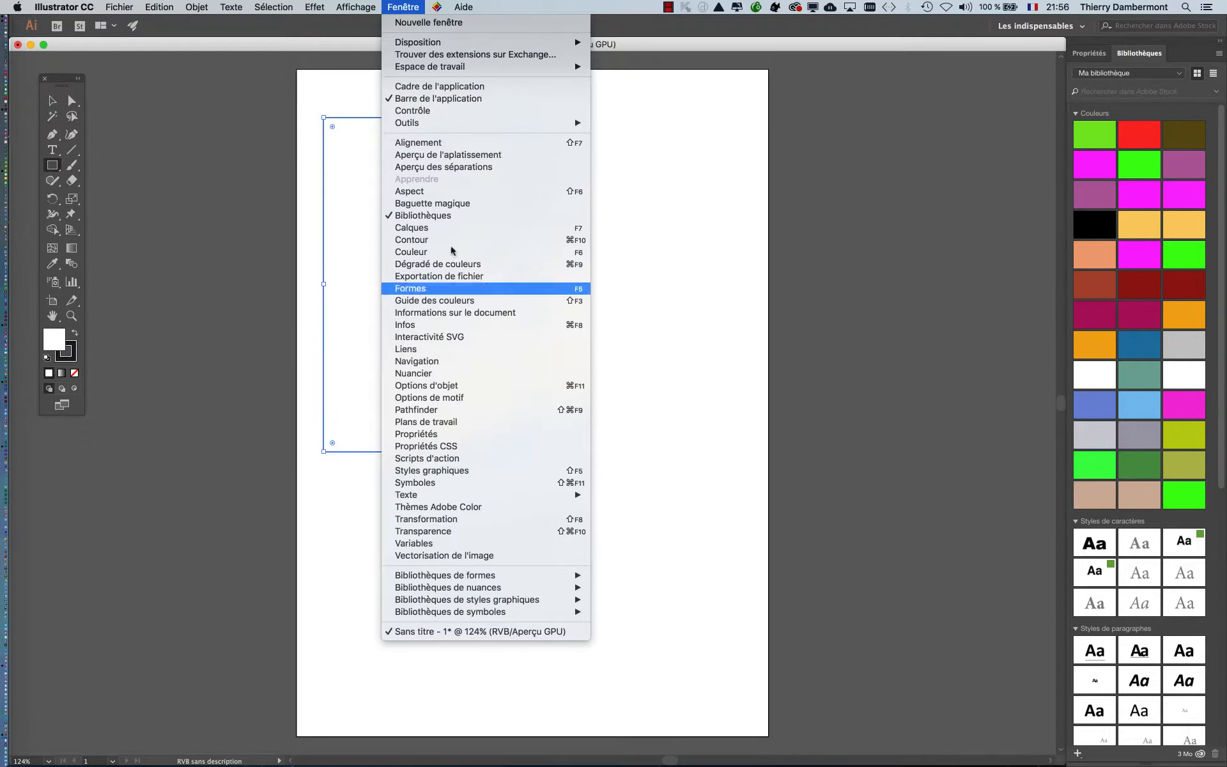
pyautogui.click(438, 373)
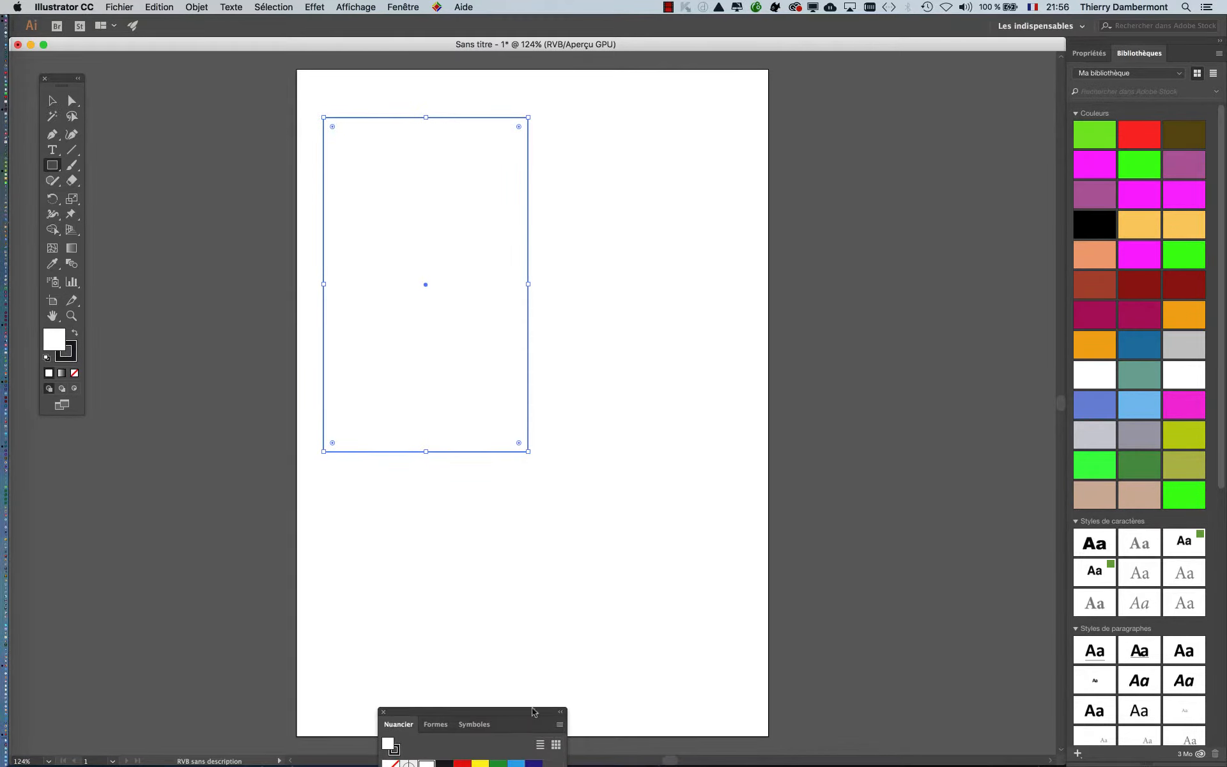
pyautogui.moveTo(534, 711); pyautogui.dragTo(957, 112)
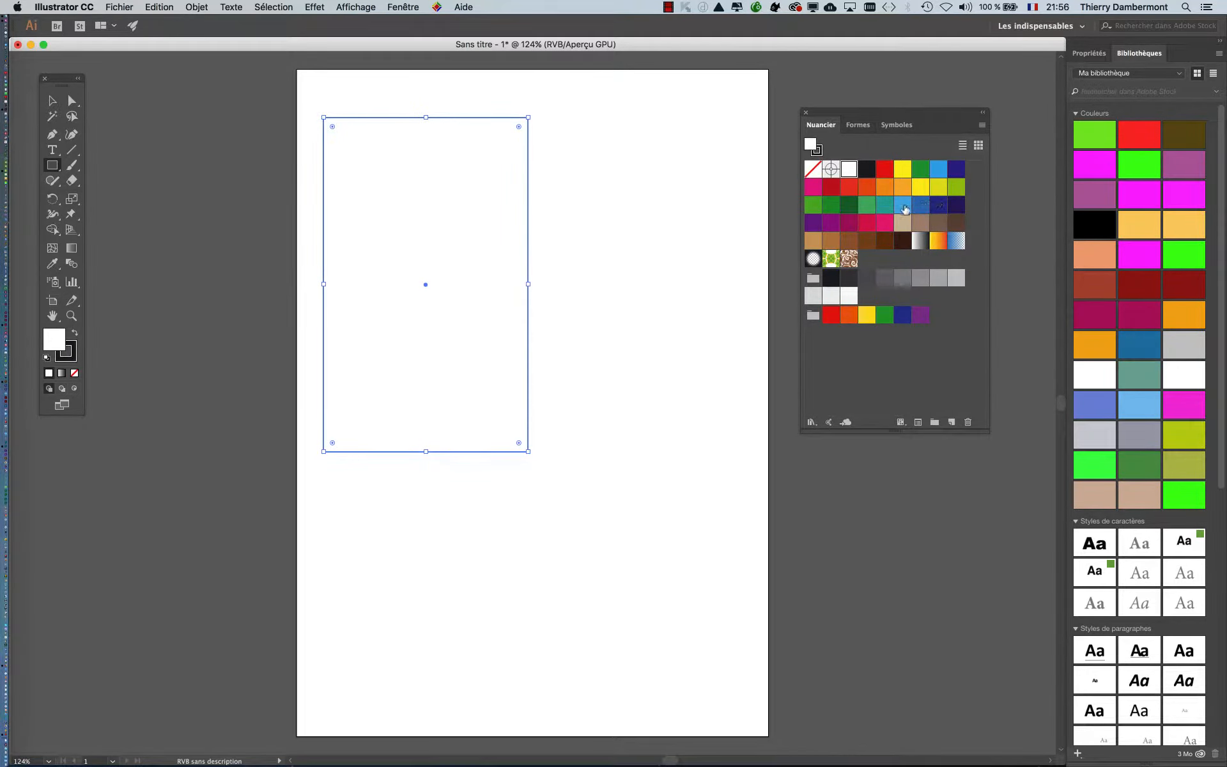
pyautogui.click(982, 125)
pyautogui.click(1011, 130)
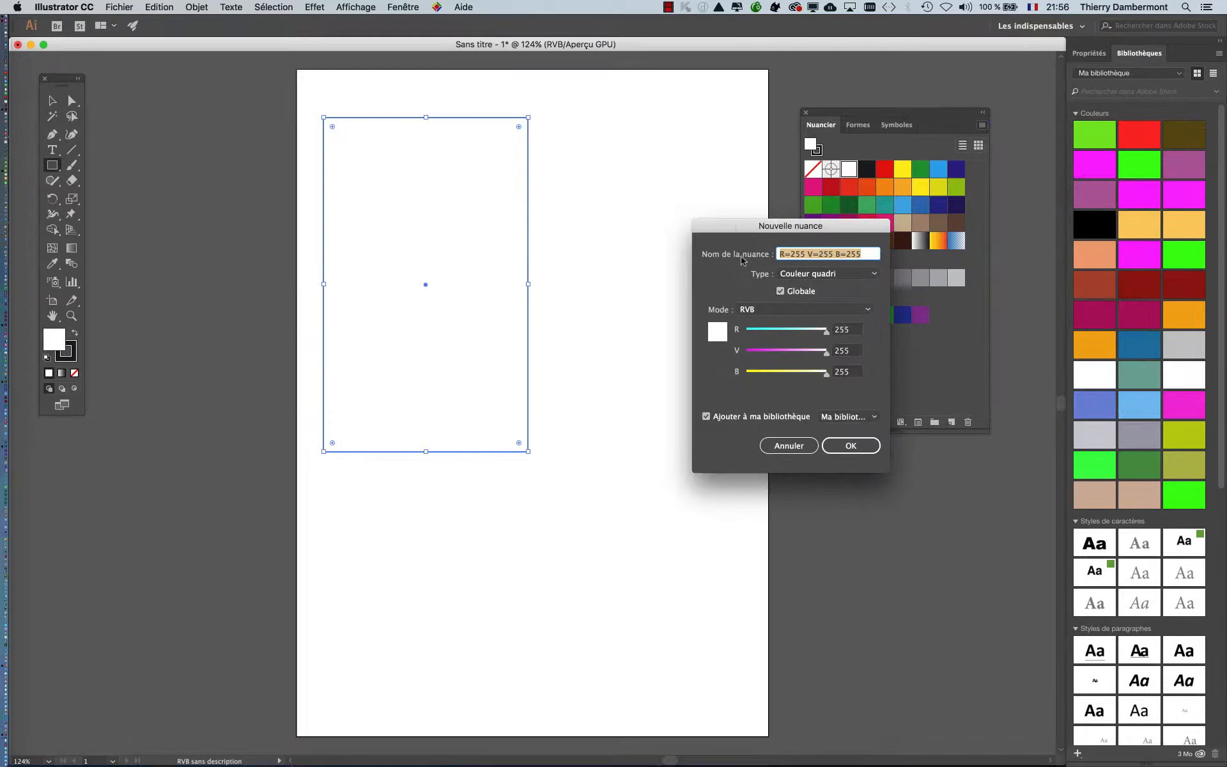
pyautogui.click(788, 445)
# - Move the swatches closer to the rectangle and open the default swatch library RVB de base
pyautogui.moveTo(854, 114); pyautogui.dragTo(692, 117)
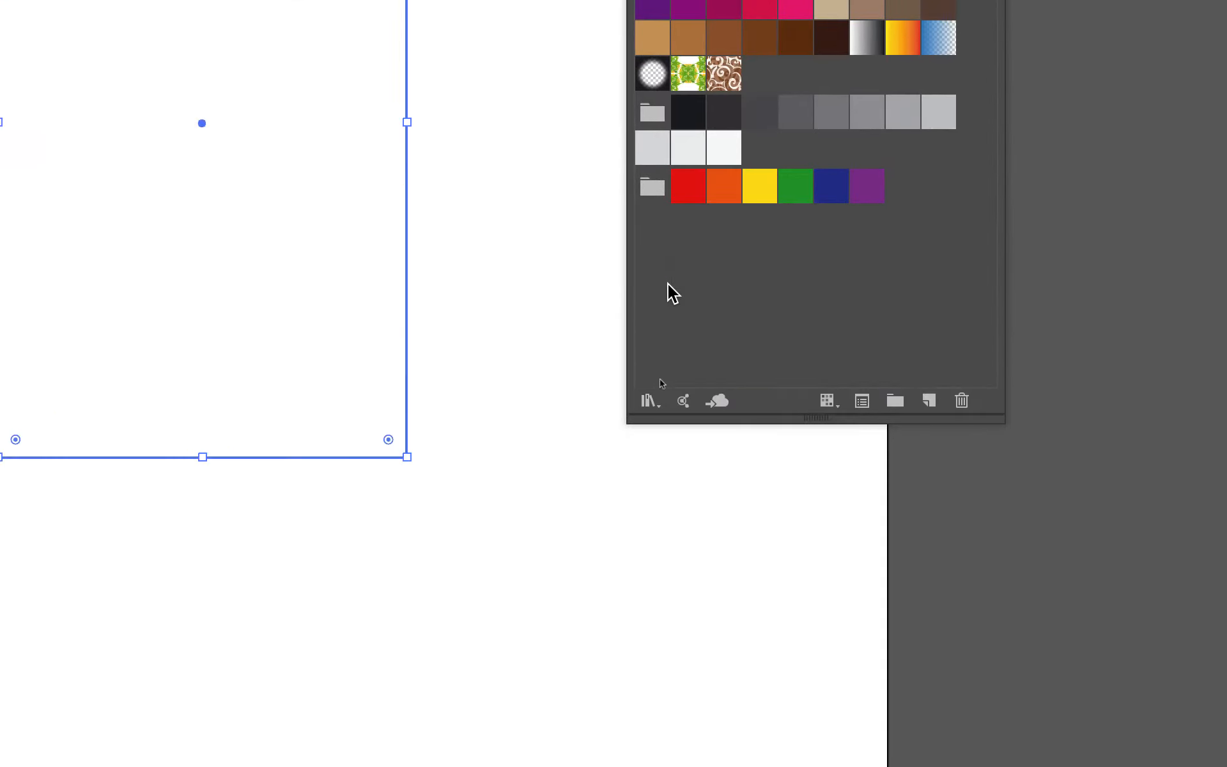
pyautogui.click(658, 335)
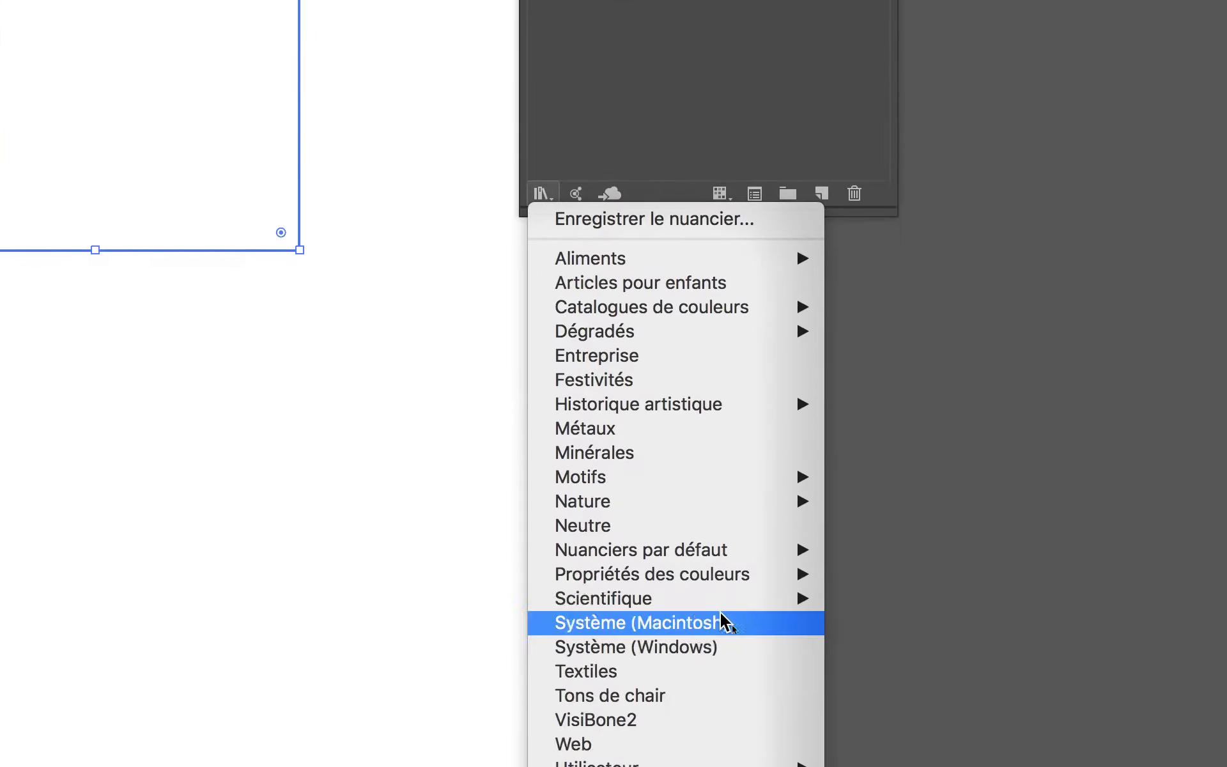
pyautogui.moveTo(725, 569)
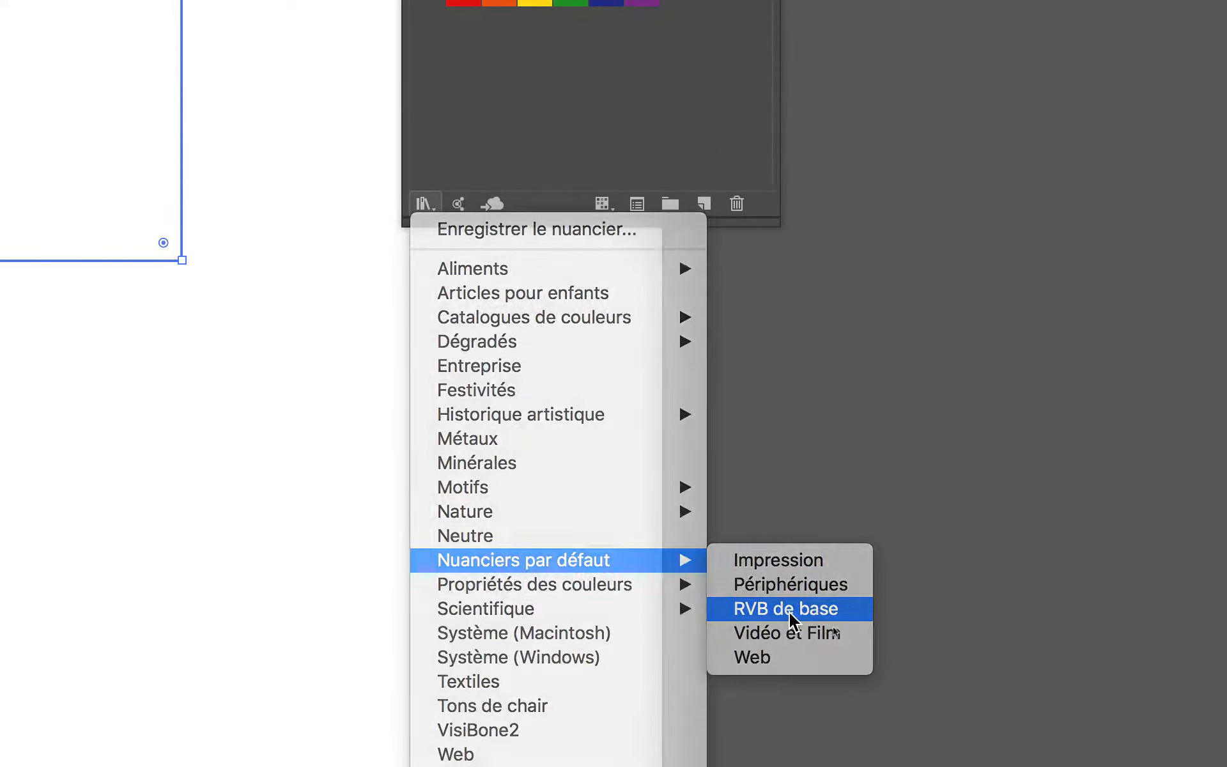
pyautogui.click(791, 612)
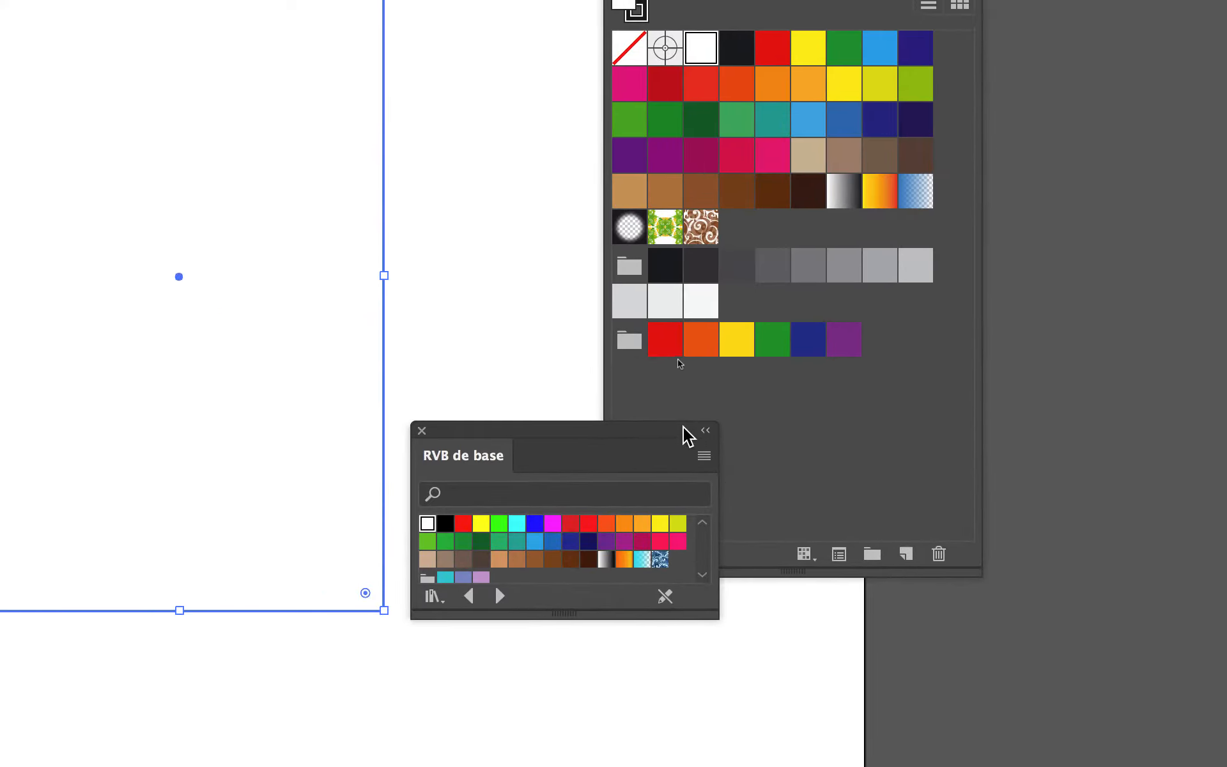
# - Look through the available swatch libraries and move the Nuancier swatches clear of the page
pyautogui.moveTo(630, 425); pyautogui.dragTo(460, 510)
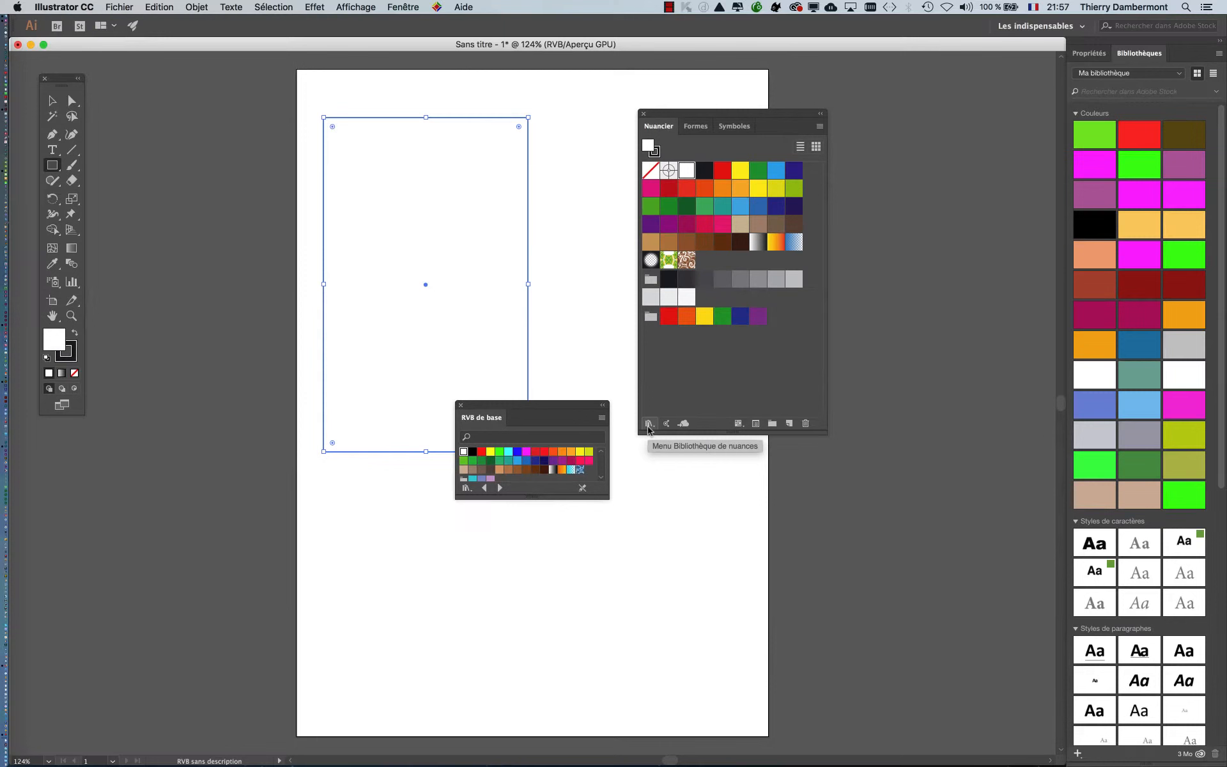
pyautogui.click(652, 437)
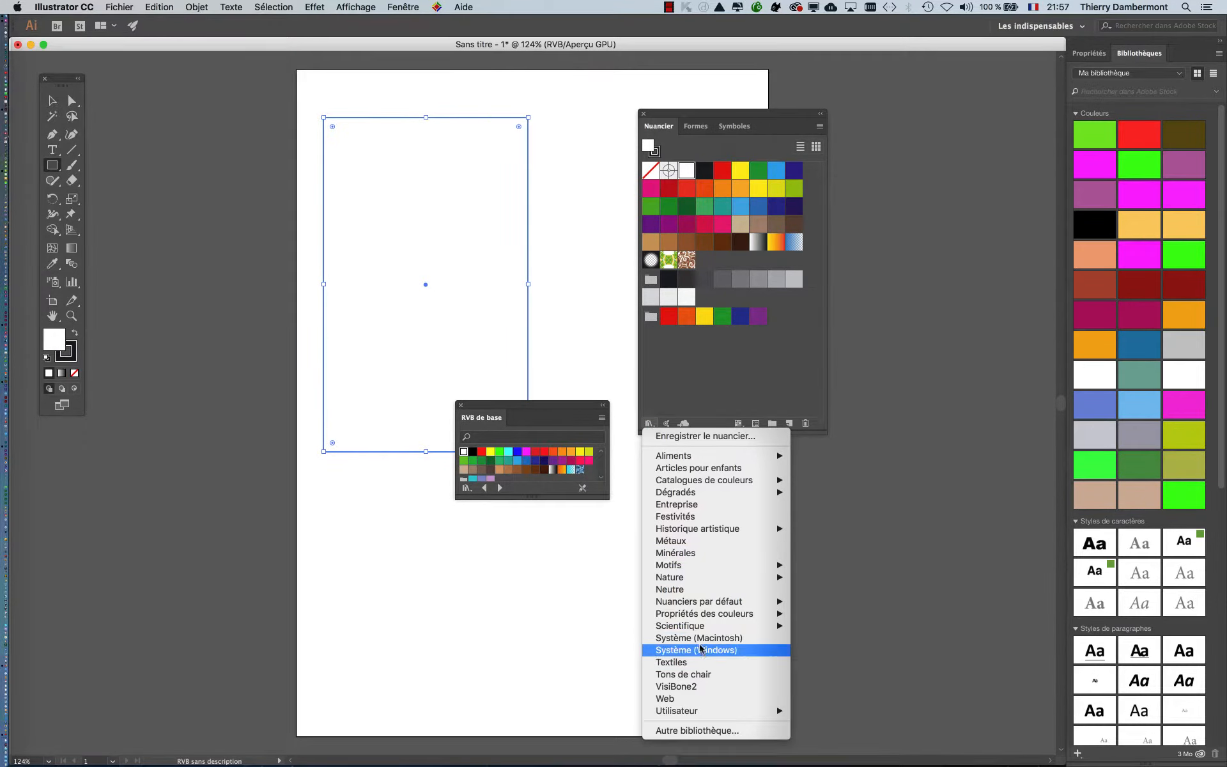
pyautogui.moveTo(705, 607)
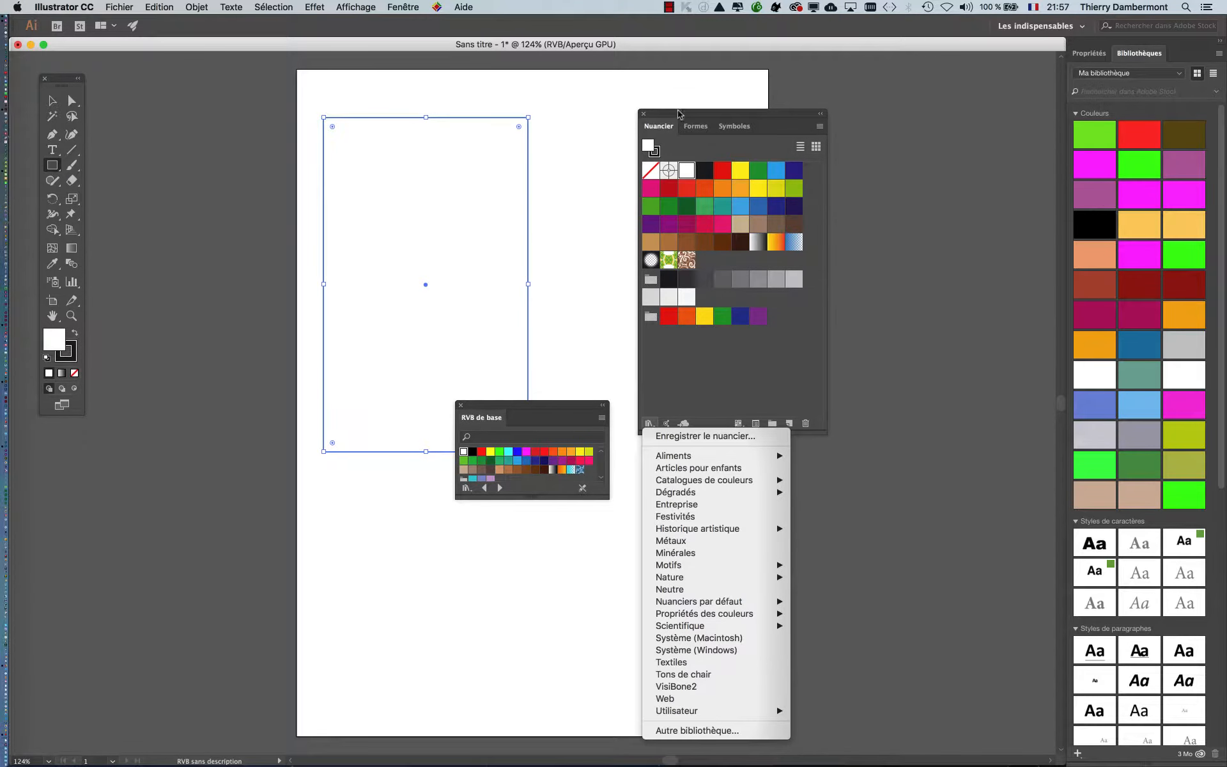
pyautogui.click(749, 114)
pyautogui.moveTo(793, 119); pyautogui.dragTo(178, 602)
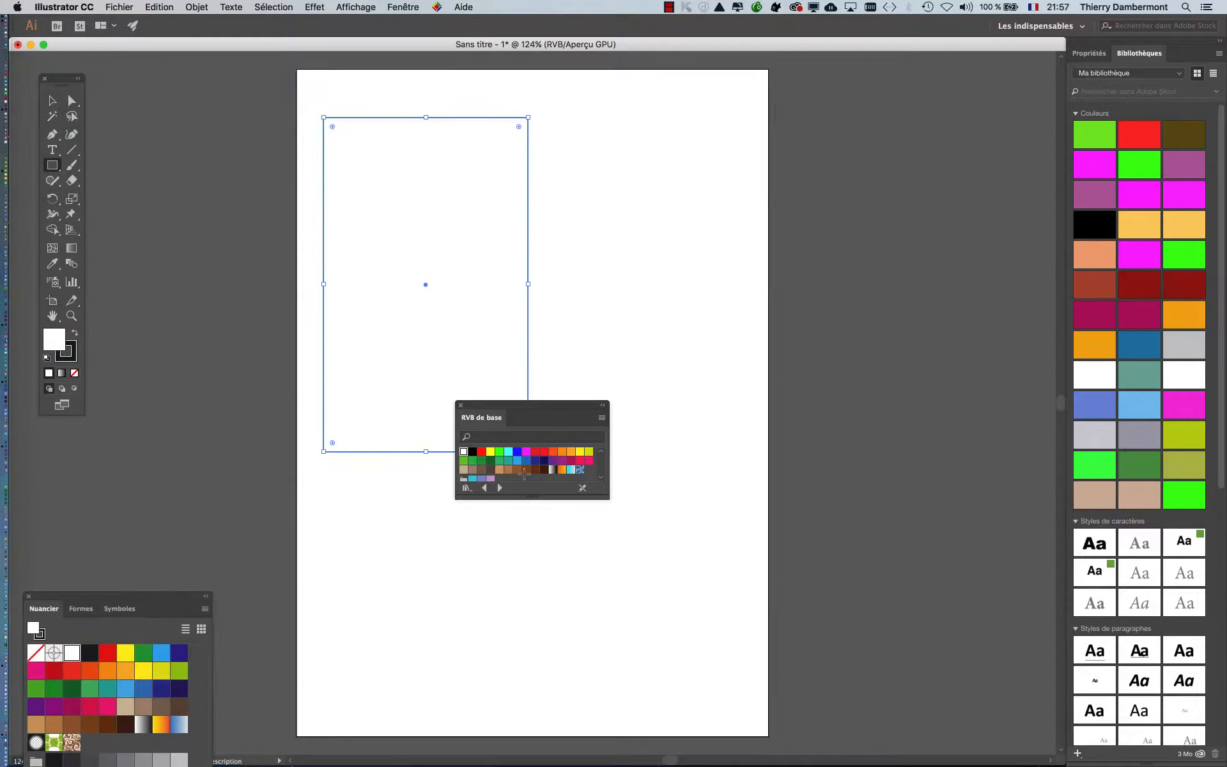
# - Place the RVB de base library beside the rectangle, enlarge it and display its swatches as medium thumbnails
pyautogui.moveTo(492, 406); pyautogui.dragTo(650, 238)
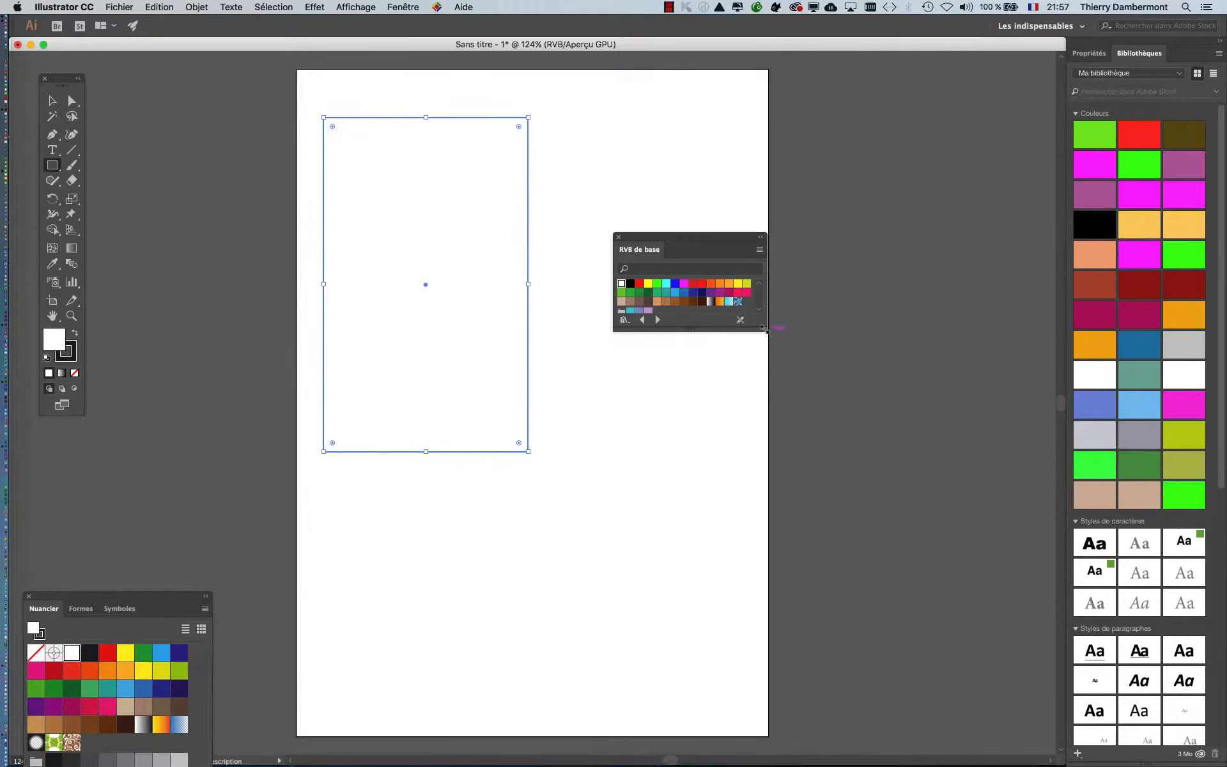
pyautogui.moveTo(765, 329); pyautogui.dragTo(928, 469)
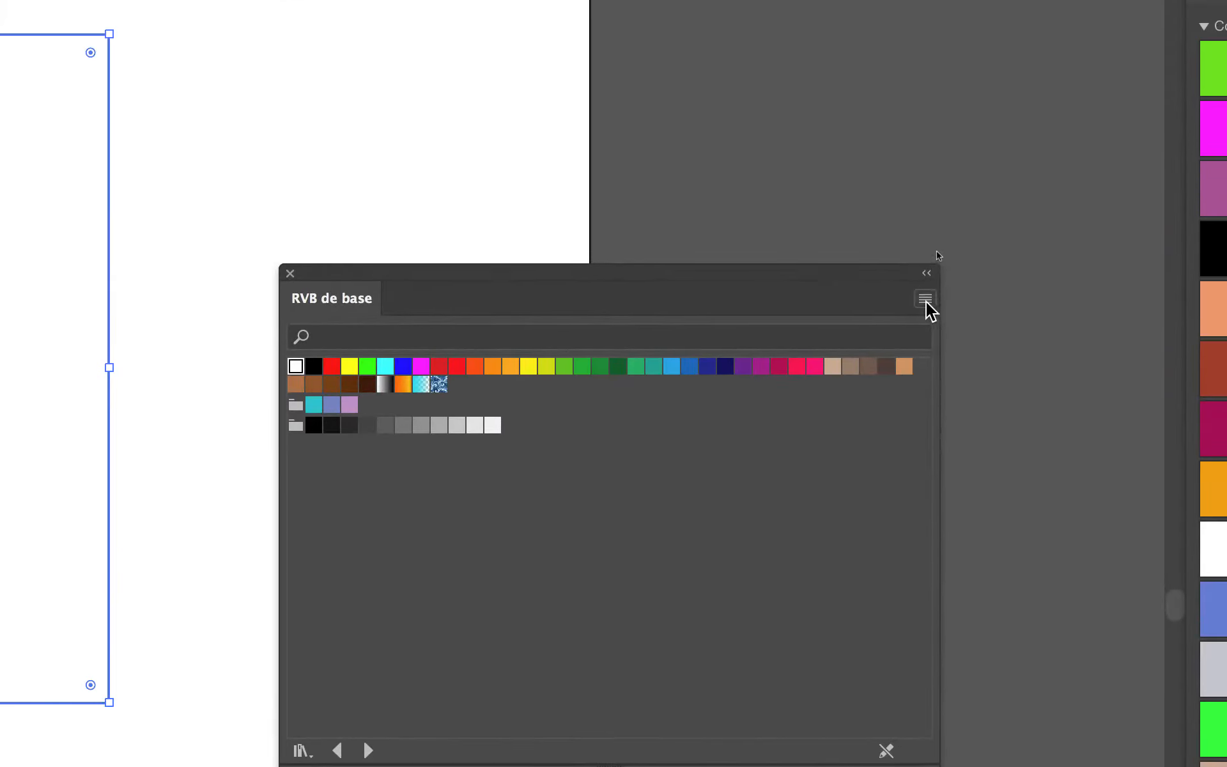
pyautogui.click(935, 249)
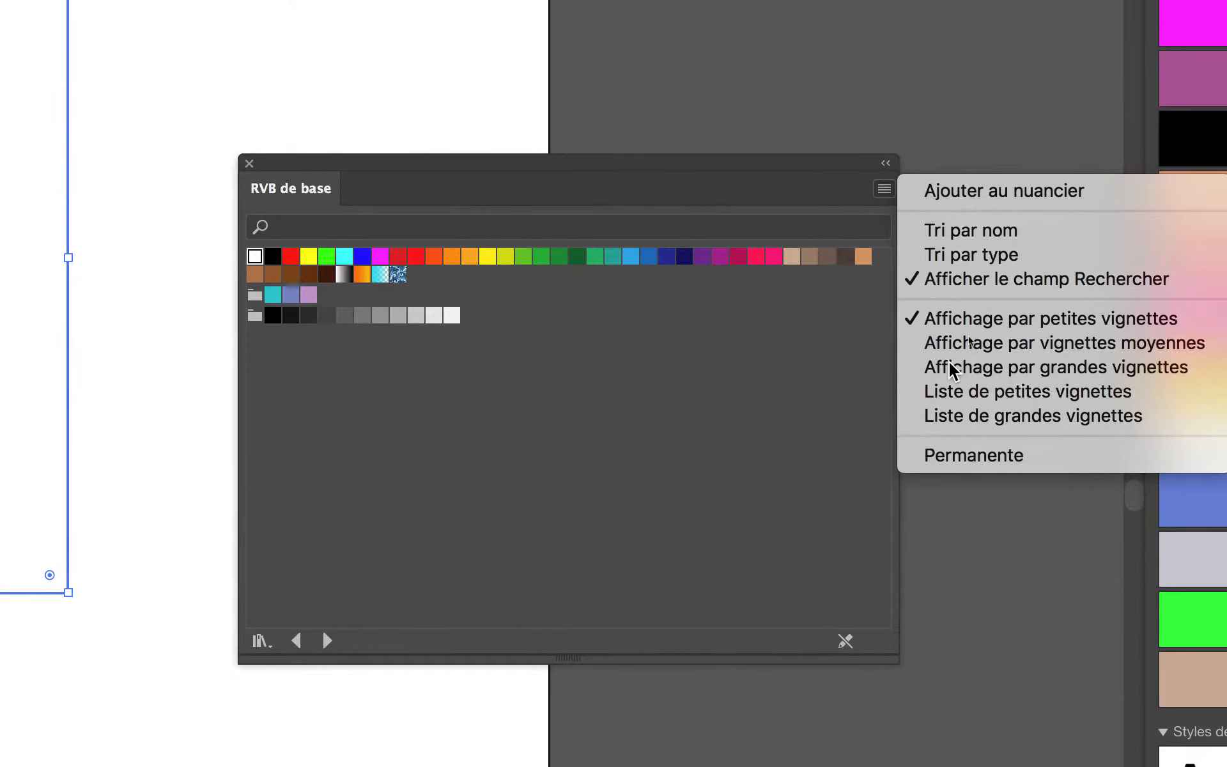
pyautogui.click(952, 369)
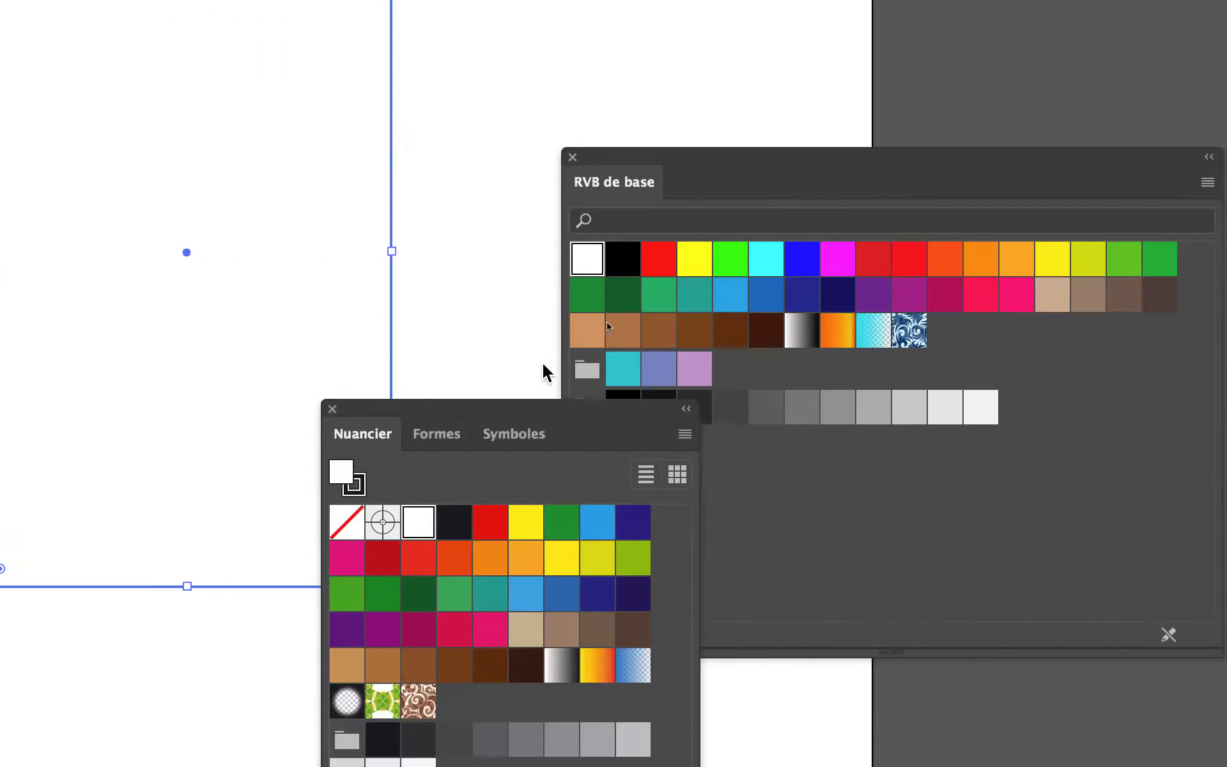
# - Bring the Nuancier swatches back over the page and close them, keeping only the RVB de base library open
pyautogui.moveTo(507, 407); pyautogui.dragTo(356, 113)
pyautogui.moveTo(479, 276); pyautogui.dragTo(462, 291)
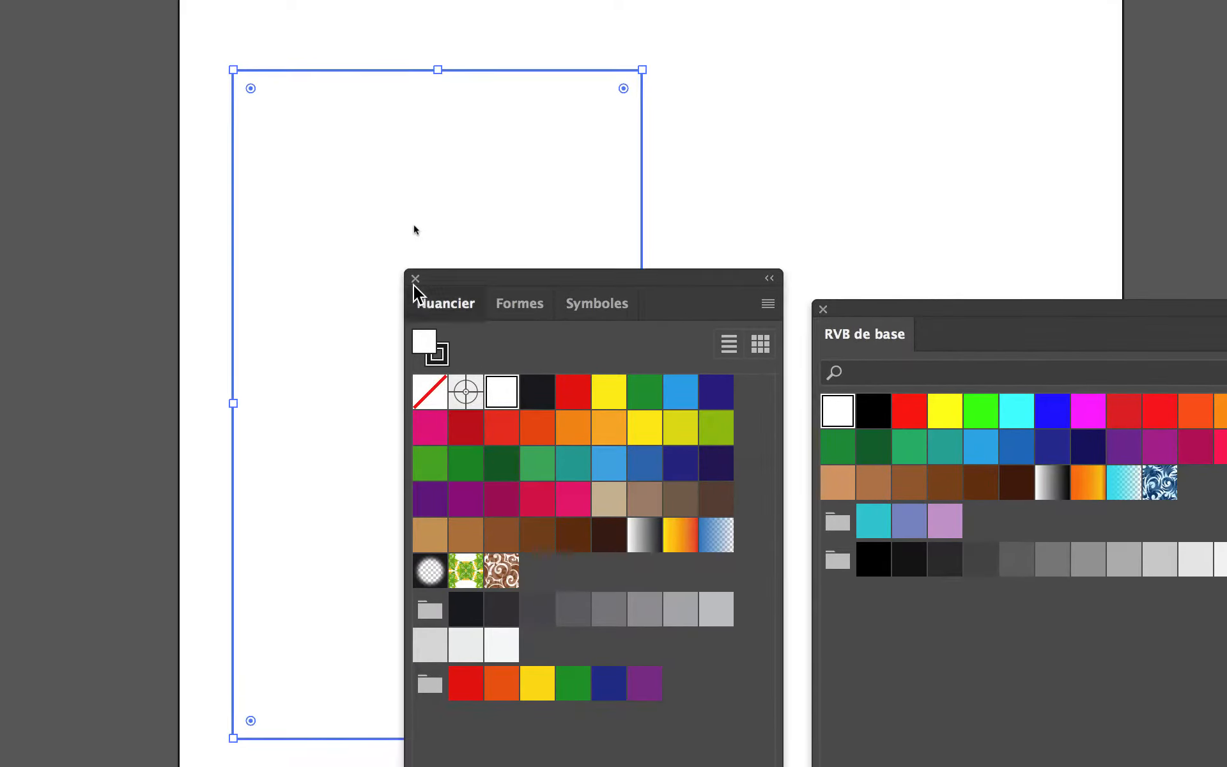
pyautogui.click(414, 283)
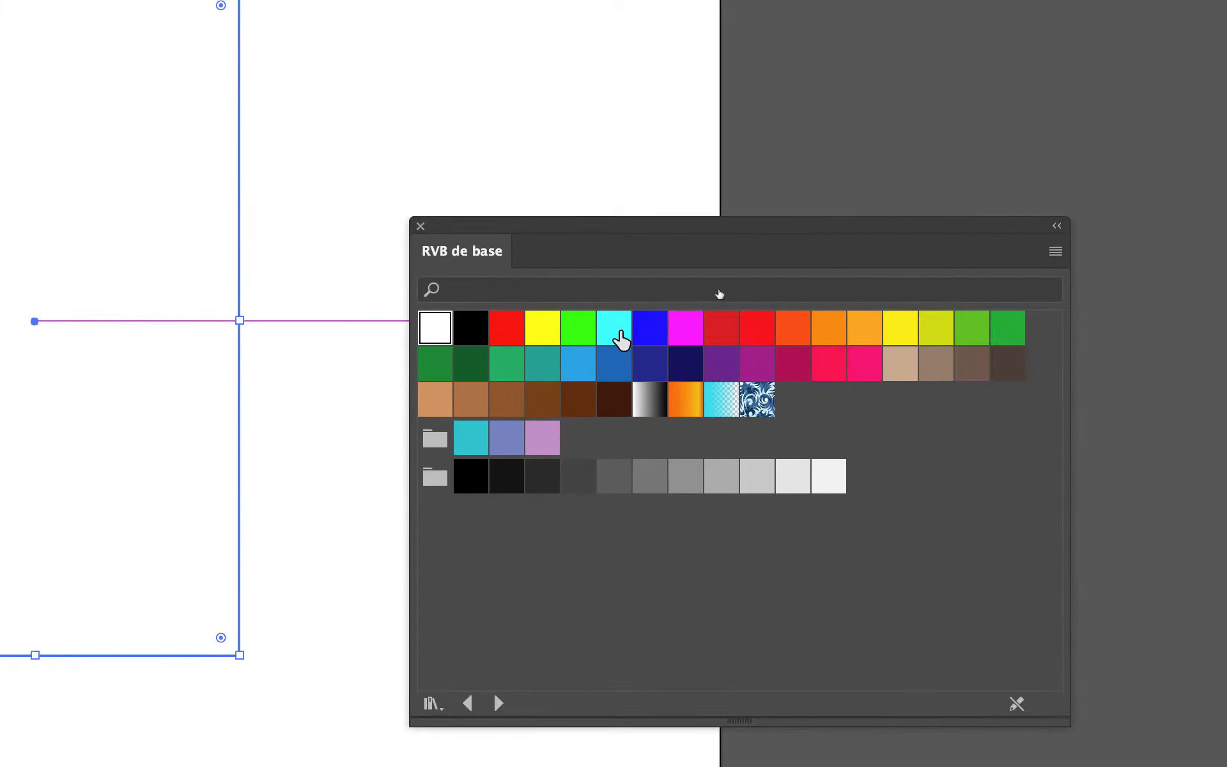
# - Fill the tall rectangle with cyan and add two overlapping tall rectangles, stepping down to the right, filled with magenta and grey-brown
pyautogui.click(1020, 418)
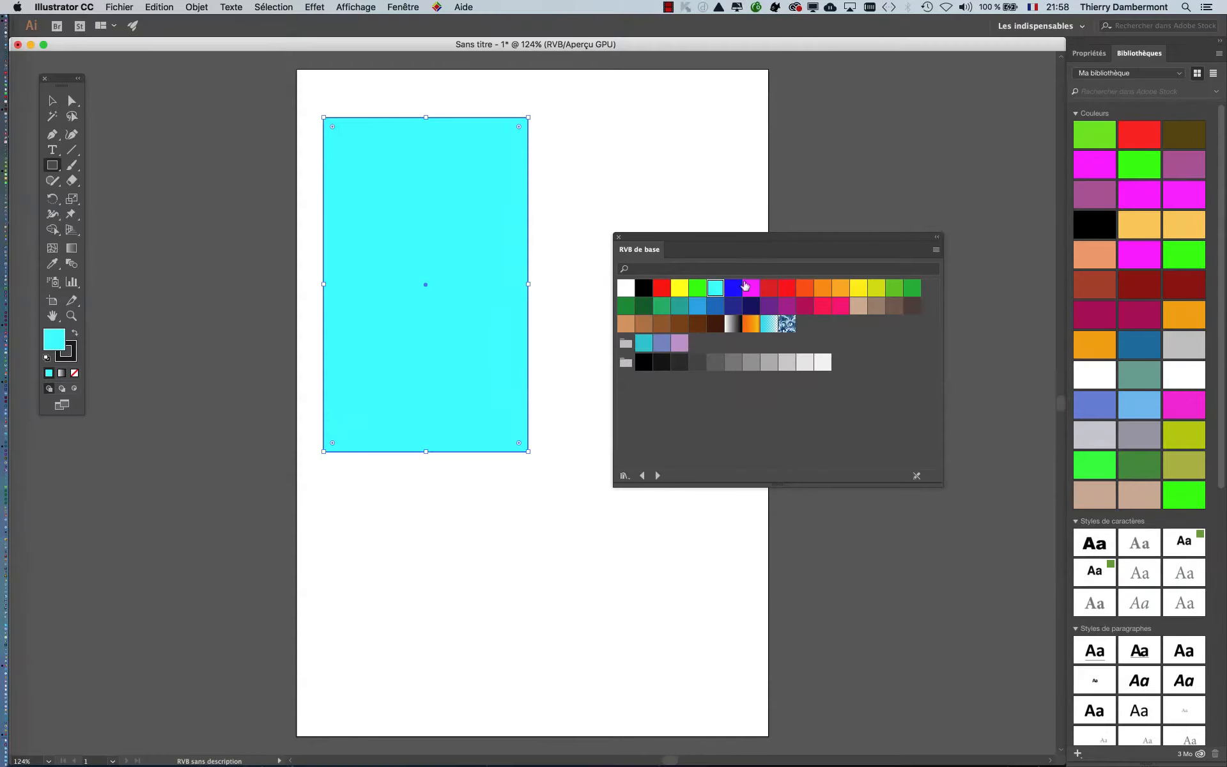
pyautogui.moveTo(731, 247); pyautogui.dragTo(888, 240)
pyautogui.moveTo(474, 219)
pyautogui.mouseDown()
pyautogui.moveTo(602, 470)
pyautogui.moveTo(623, 571)
pyautogui.mouseUp()
pyautogui.click(915, 285)
pyautogui.moveTo(575, 364); pyautogui.dragTo(696, 678)
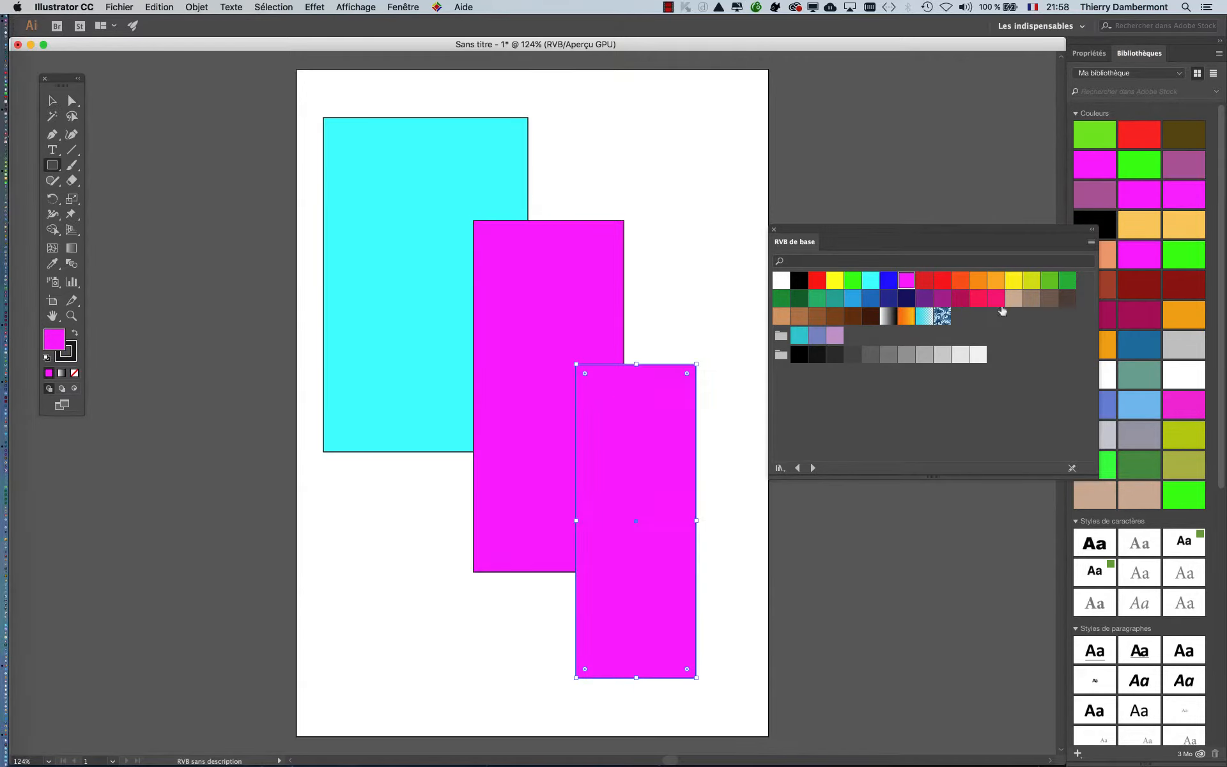
pyautogui.click(1038, 302)
pyautogui.click(119, 7)
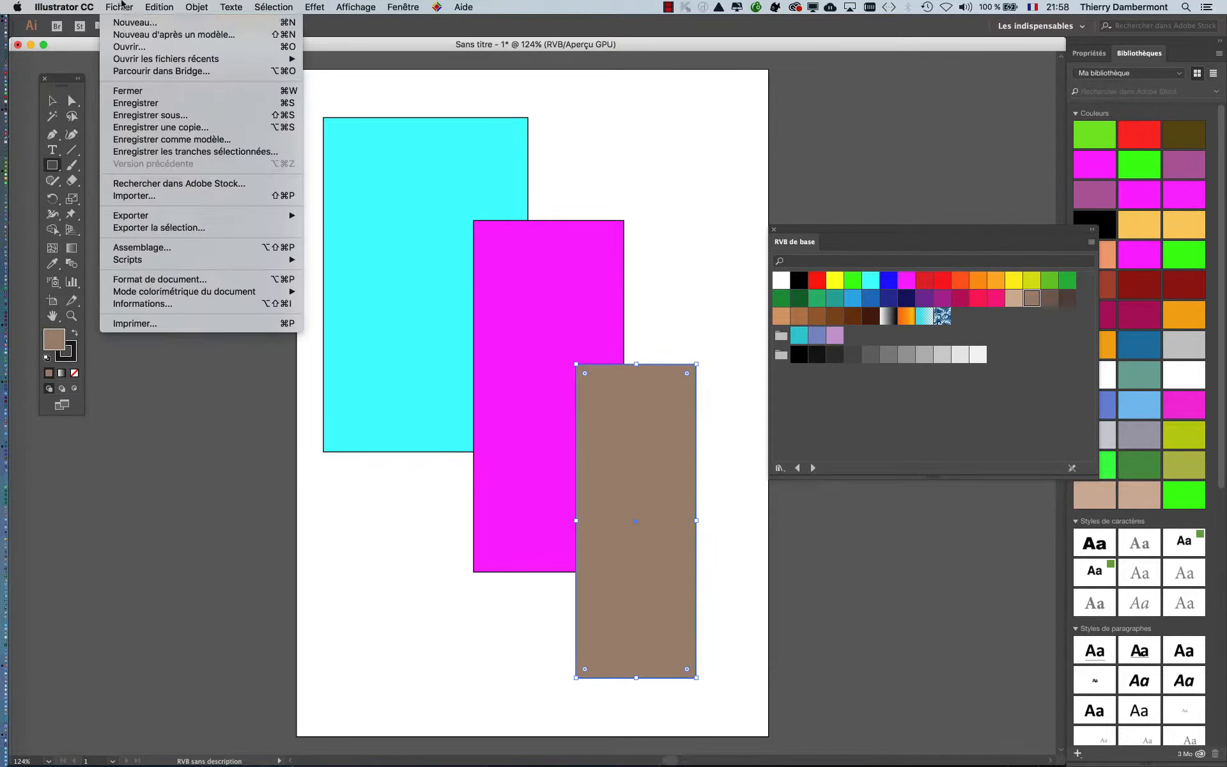
pyautogui.click(153, 115)
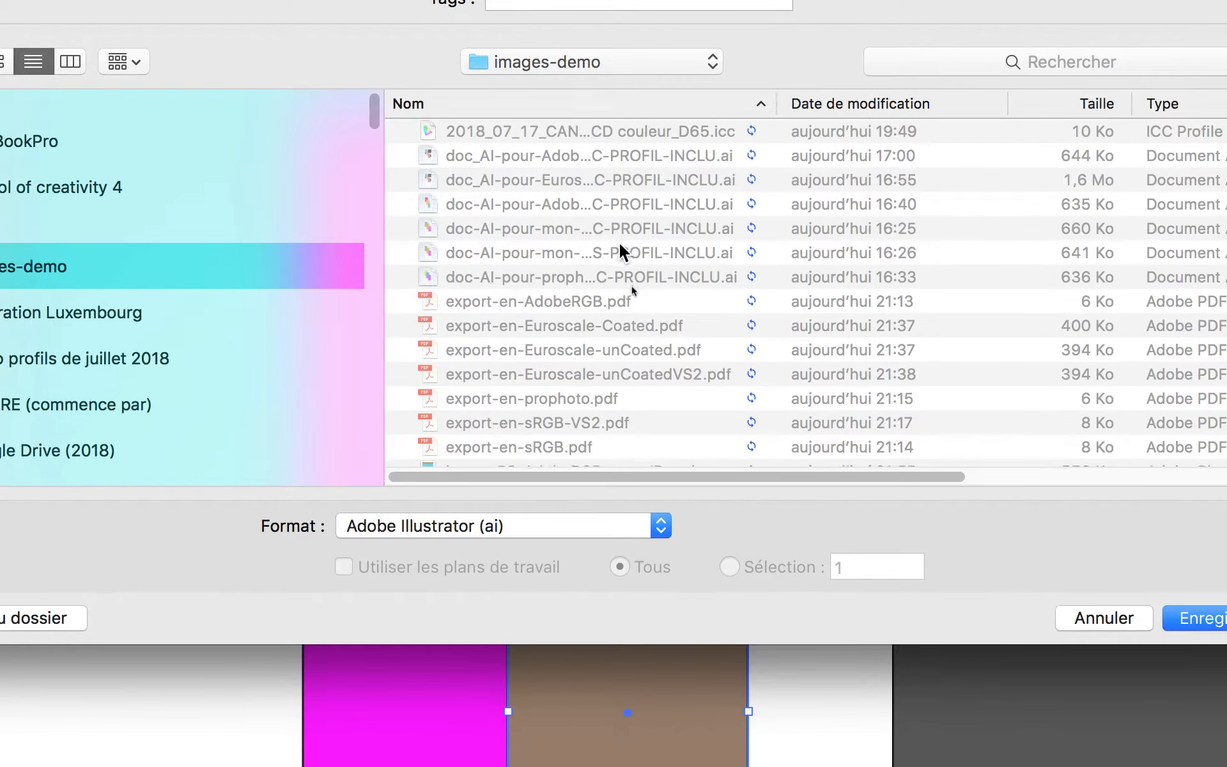
pyautogui.scroll(-3, 667, 420)
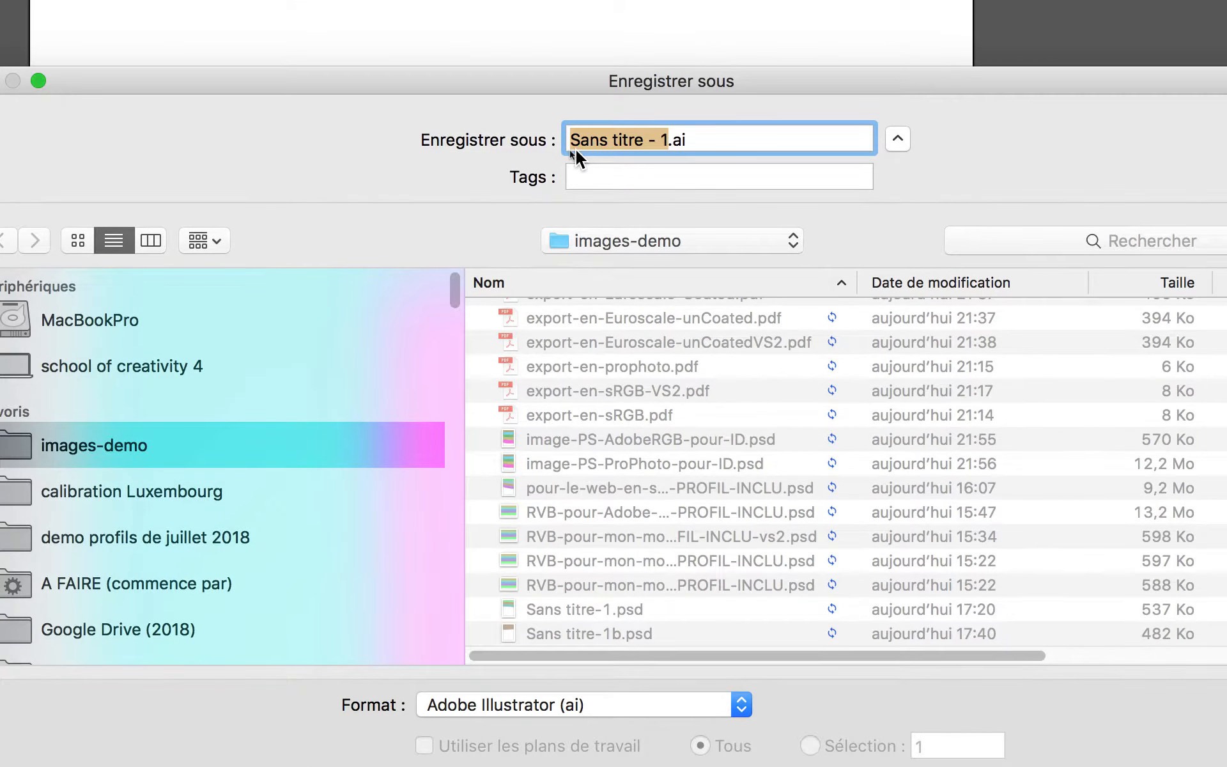
pyautogui.write('image-AI')
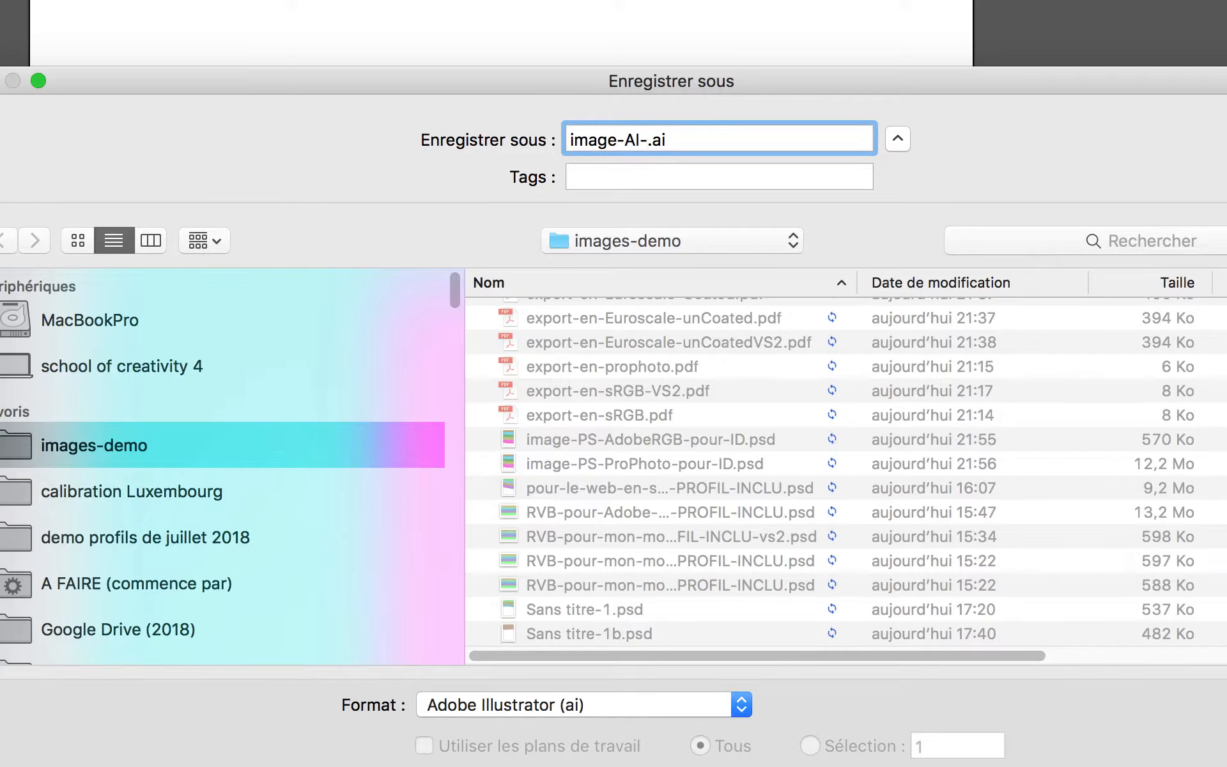
pyautogui.write('-AdobeRGB')
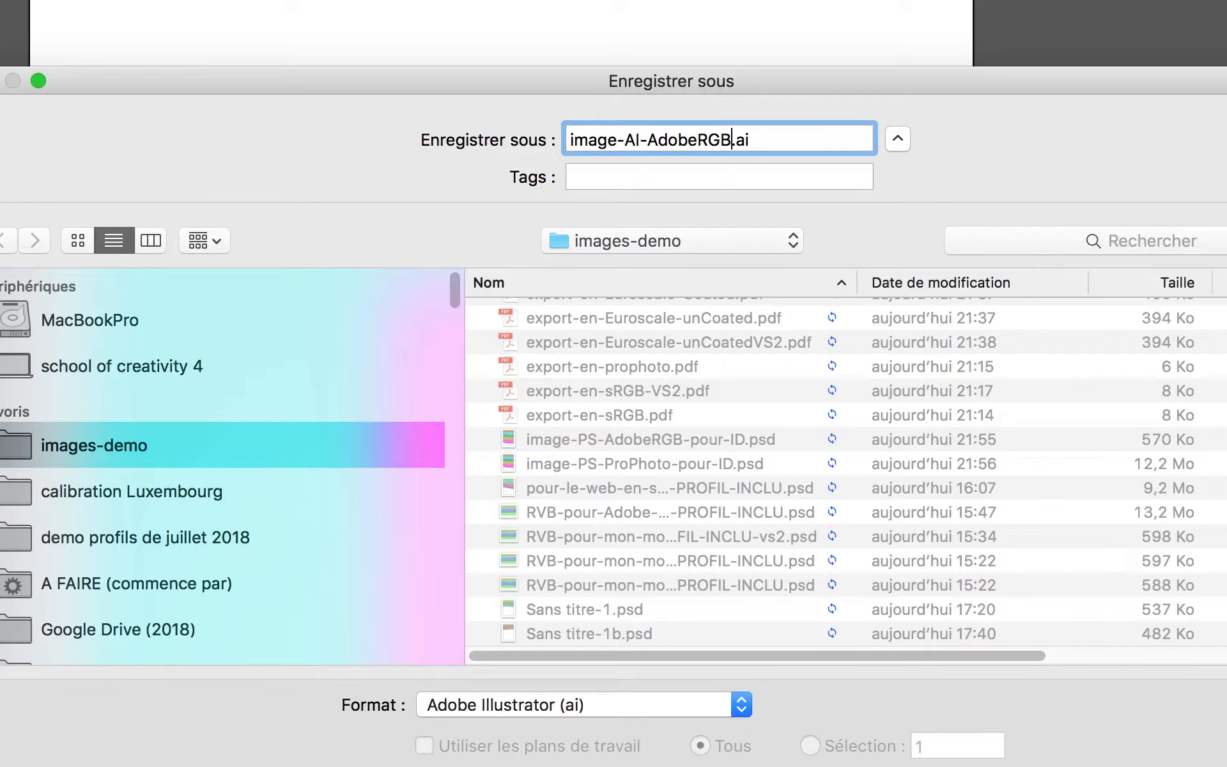
pyautogui.write('-pour-ID')
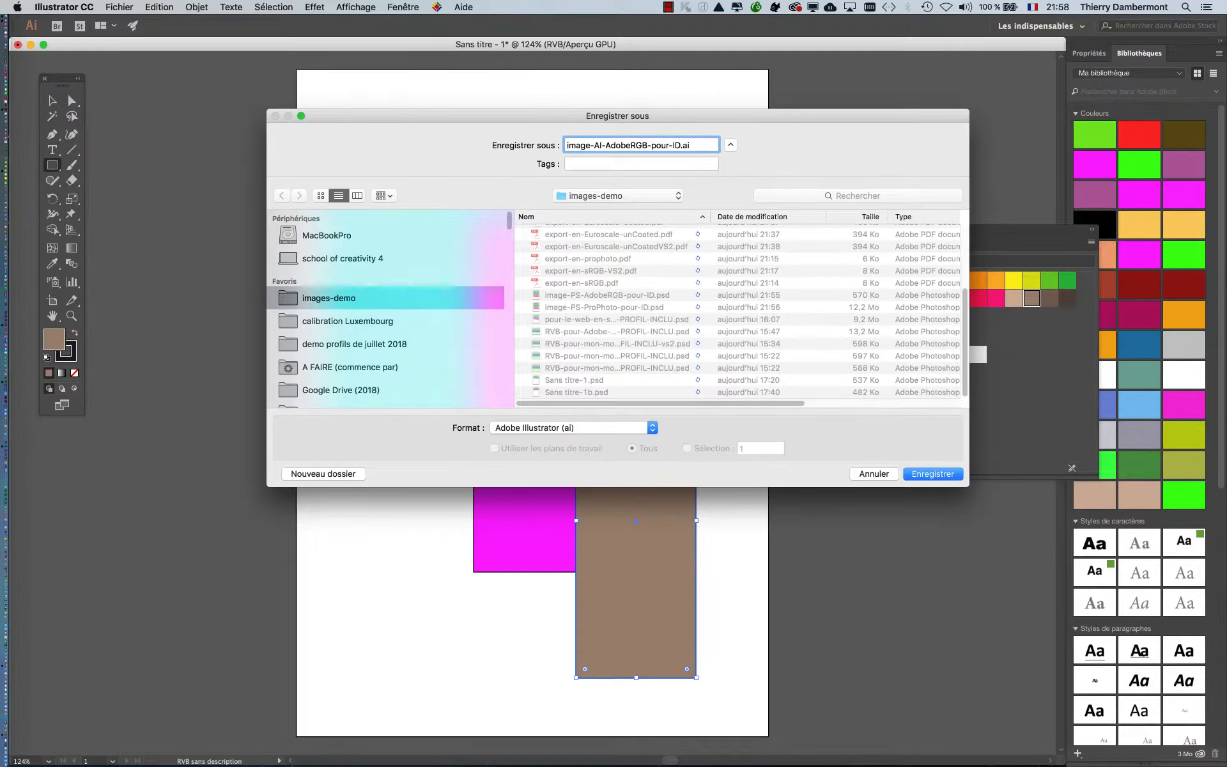
pyautogui.press('Return')
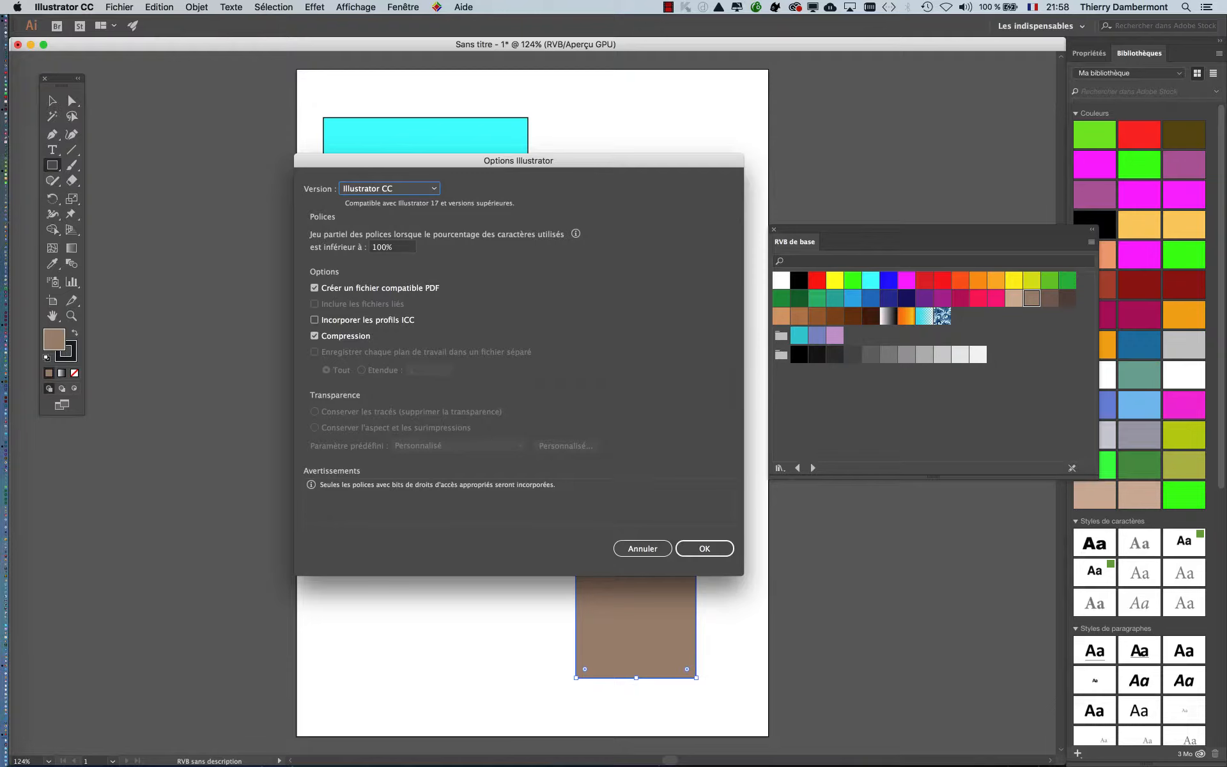
pyautogui.press('Escape')
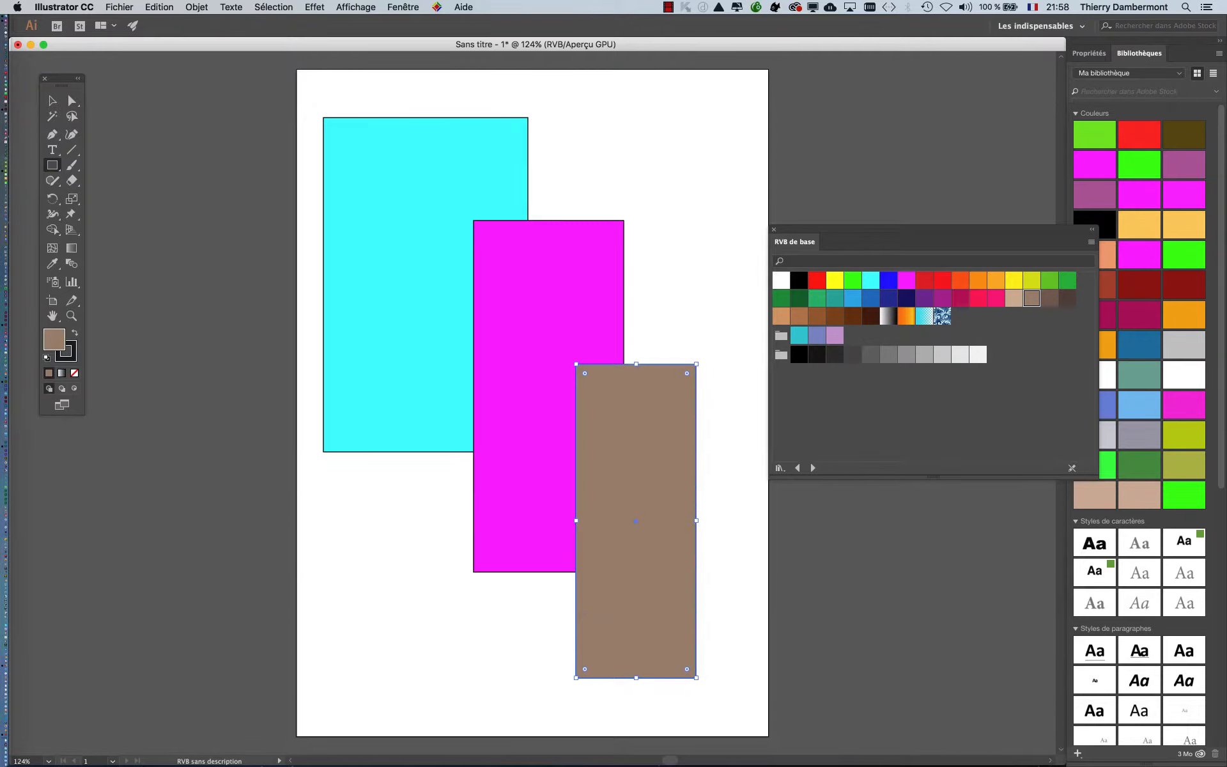
# - Assign the RGB working space profile, Adobe RGB (1998), to the document
pyautogui.click(156, 7)
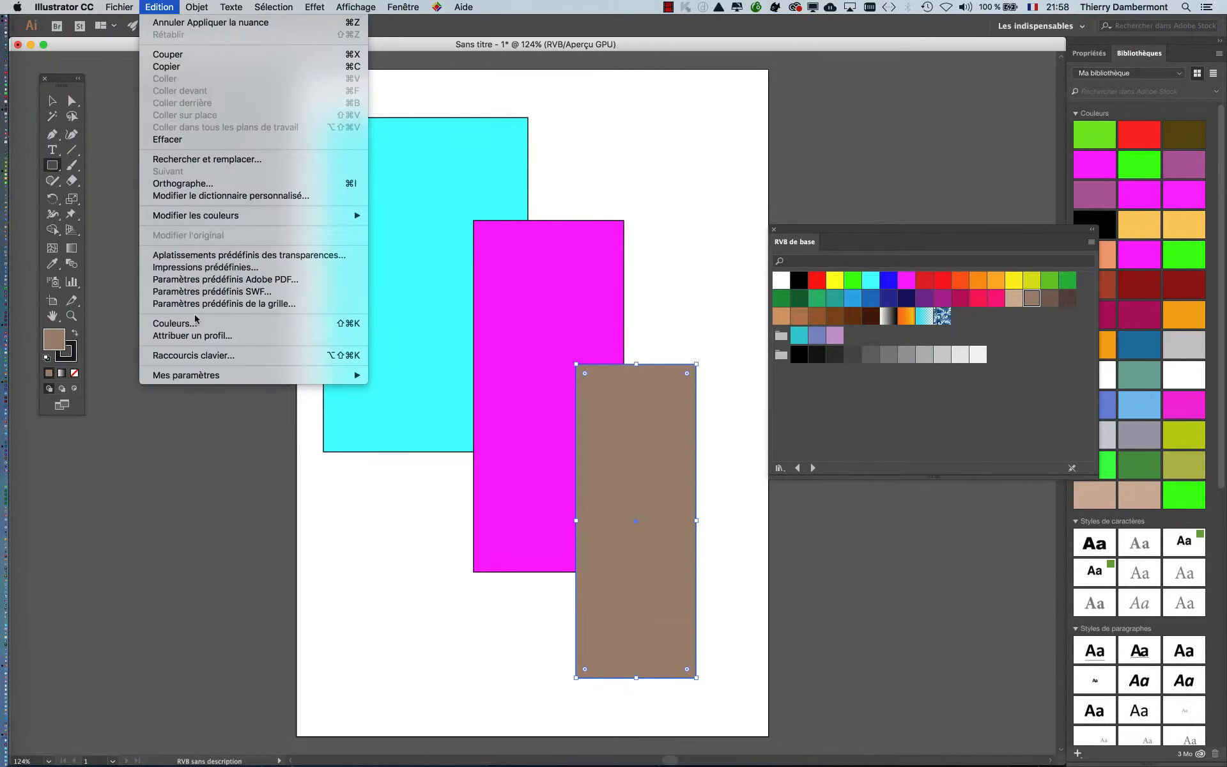
pyautogui.click(200, 336)
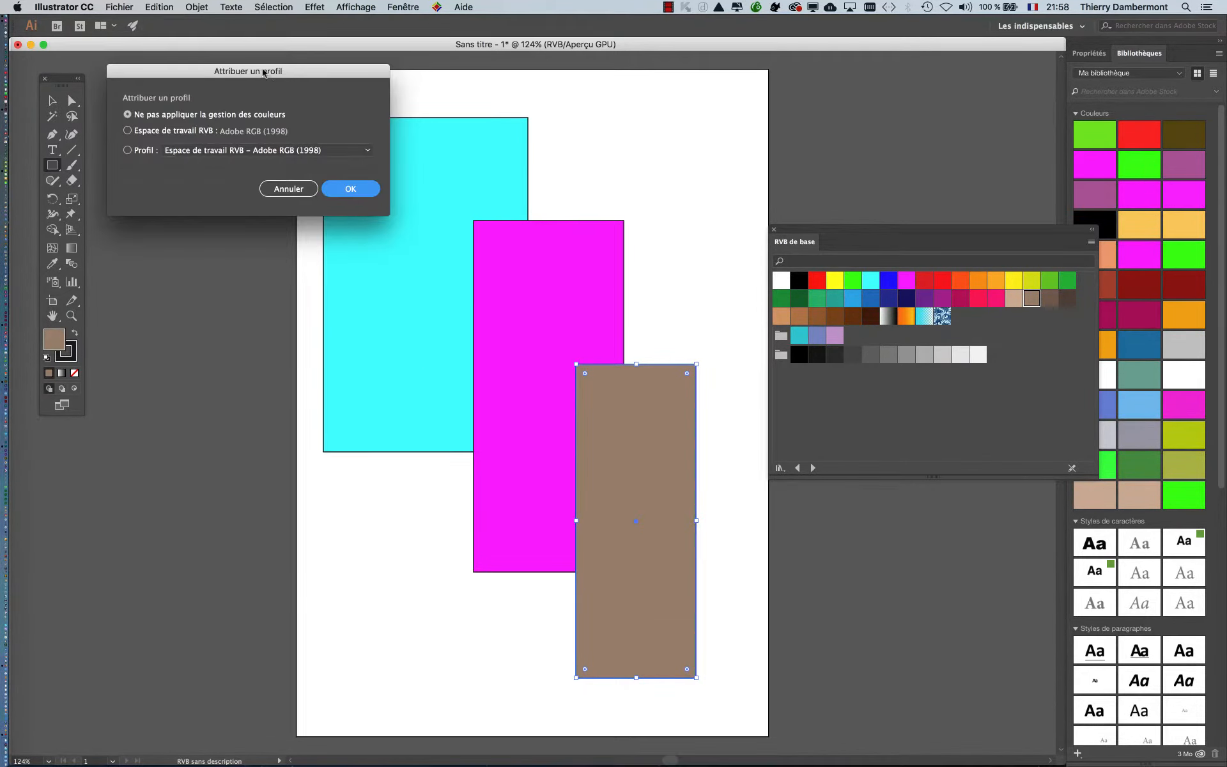
pyautogui.moveTo(264, 73); pyautogui.dragTo(633, 166)
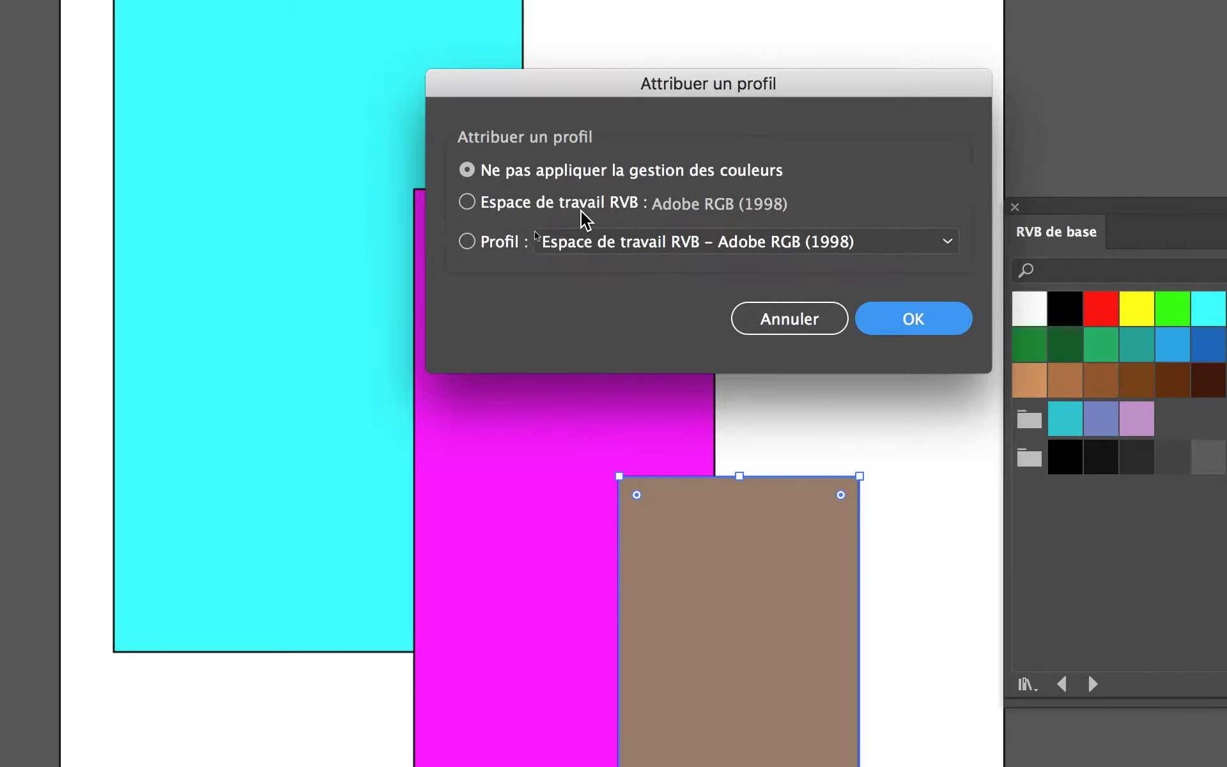
pyautogui.click(478, 203)
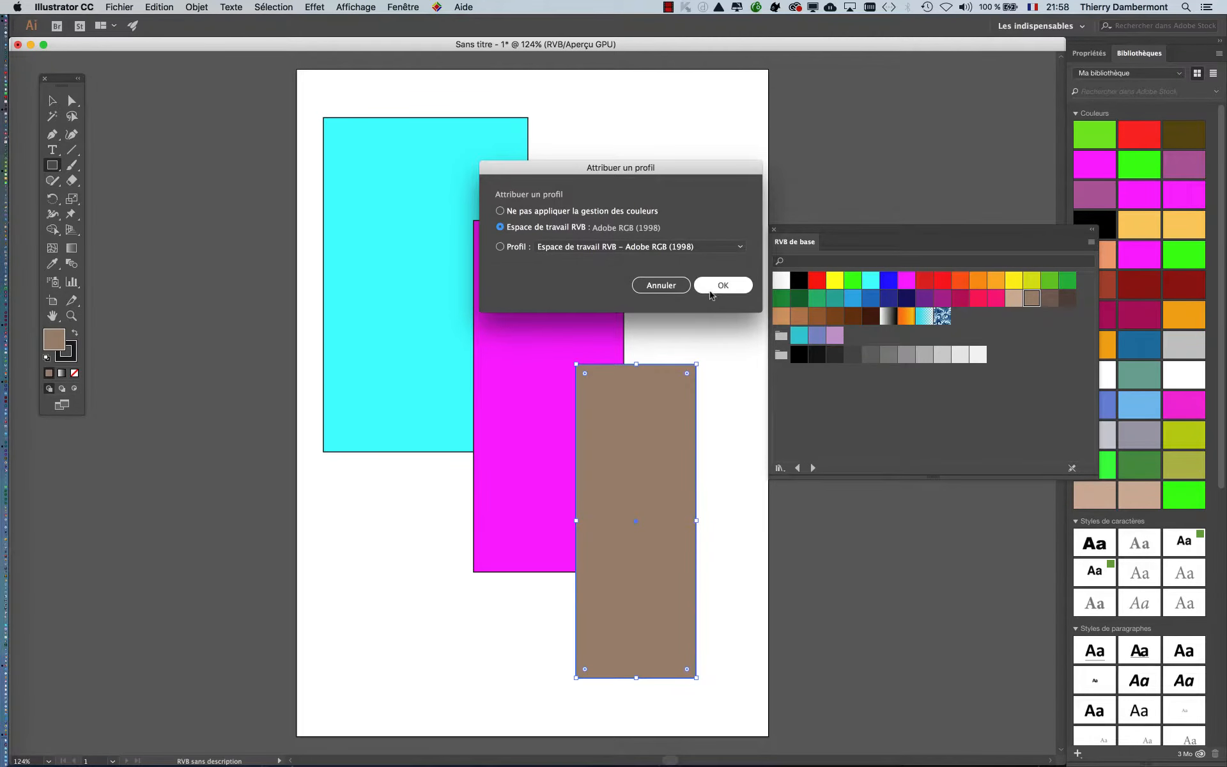
pyautogui.click(860, 322)
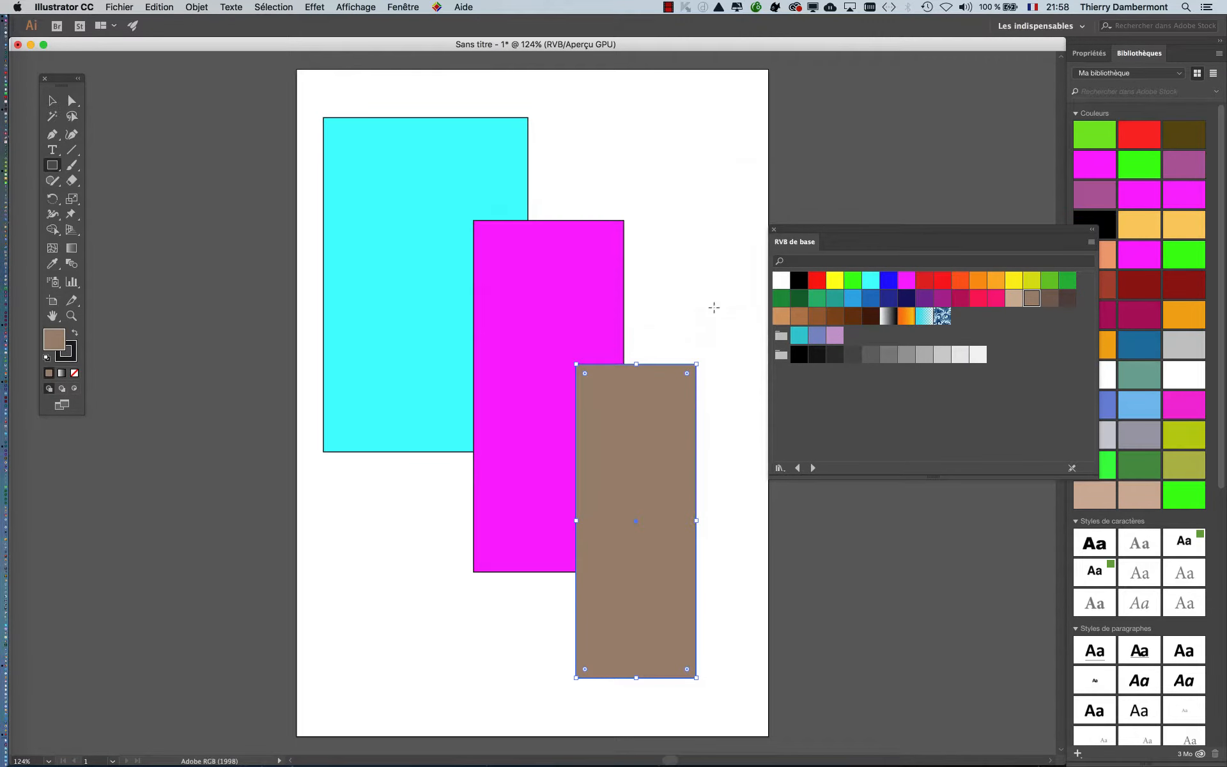
# - Save the document as image-AI-AdobeRGB-pour-ID.ai in the images-demo folder, in Illustrator CC format with ICC profiles embedded
pyautogui.click(134, 5)
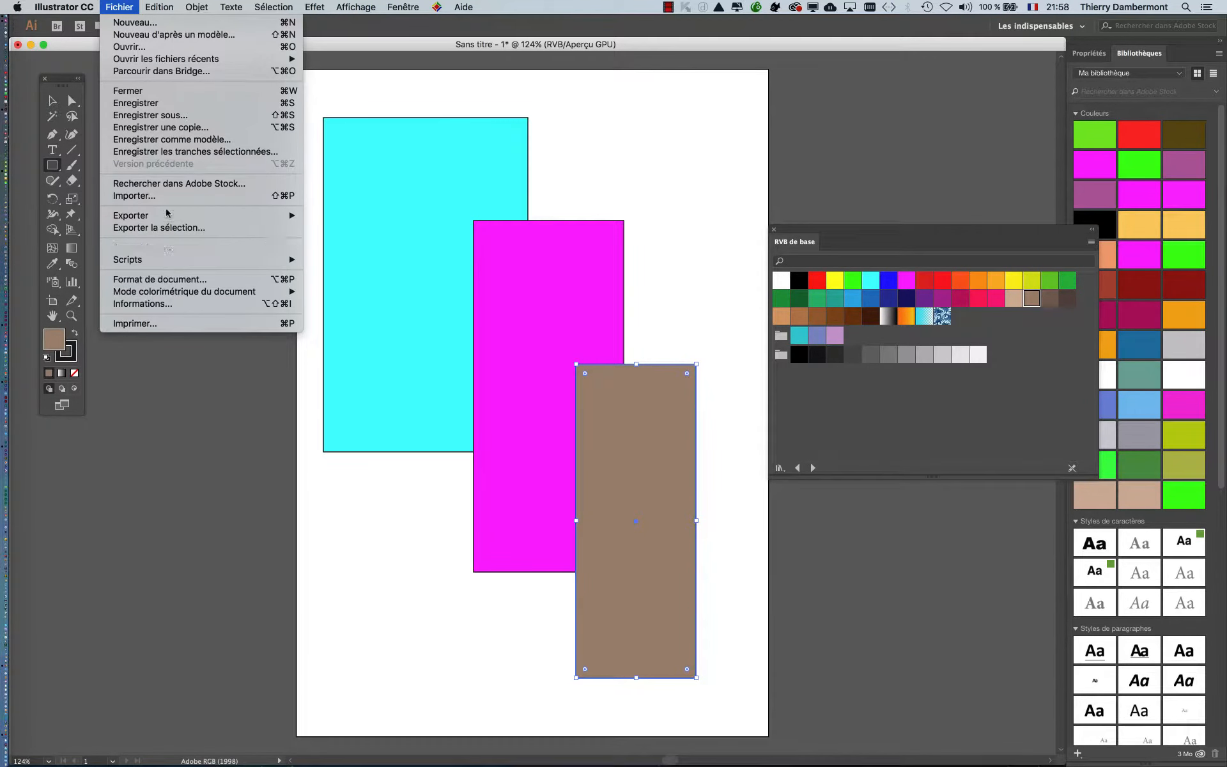
pyautogui.click(165, 130)
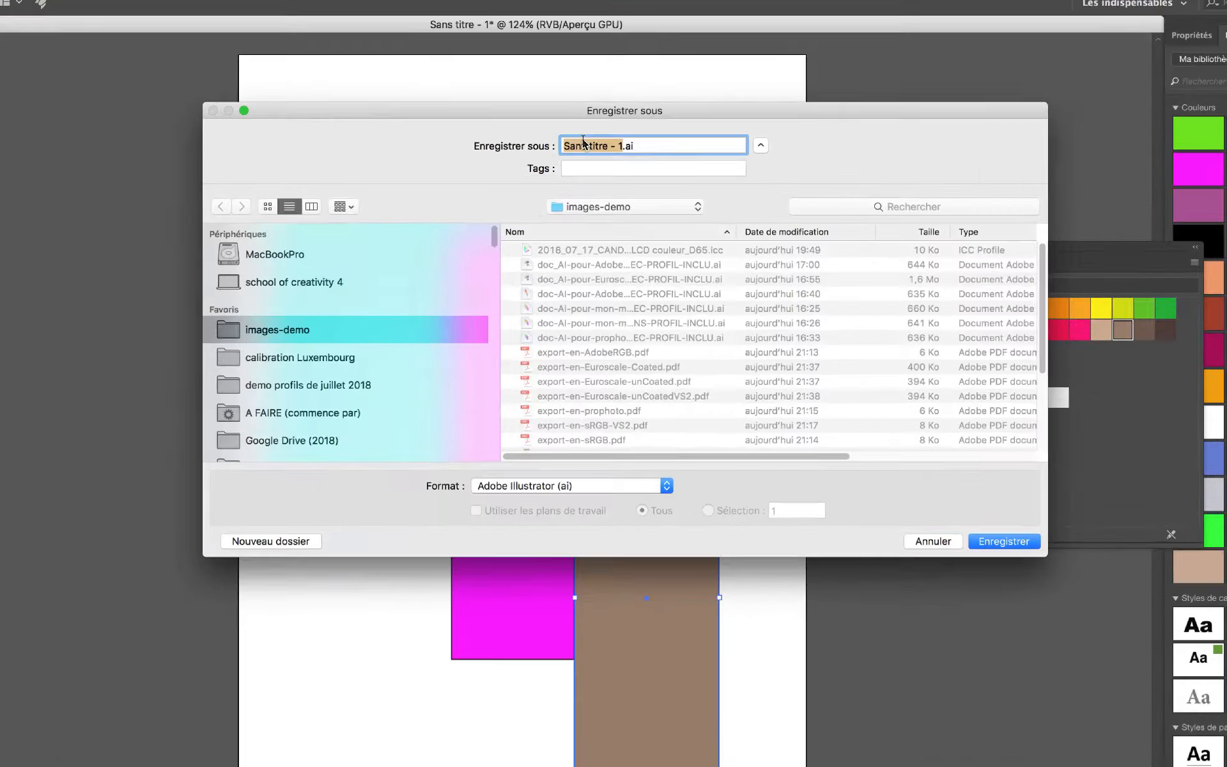
pyautogui.press('BackSpace')
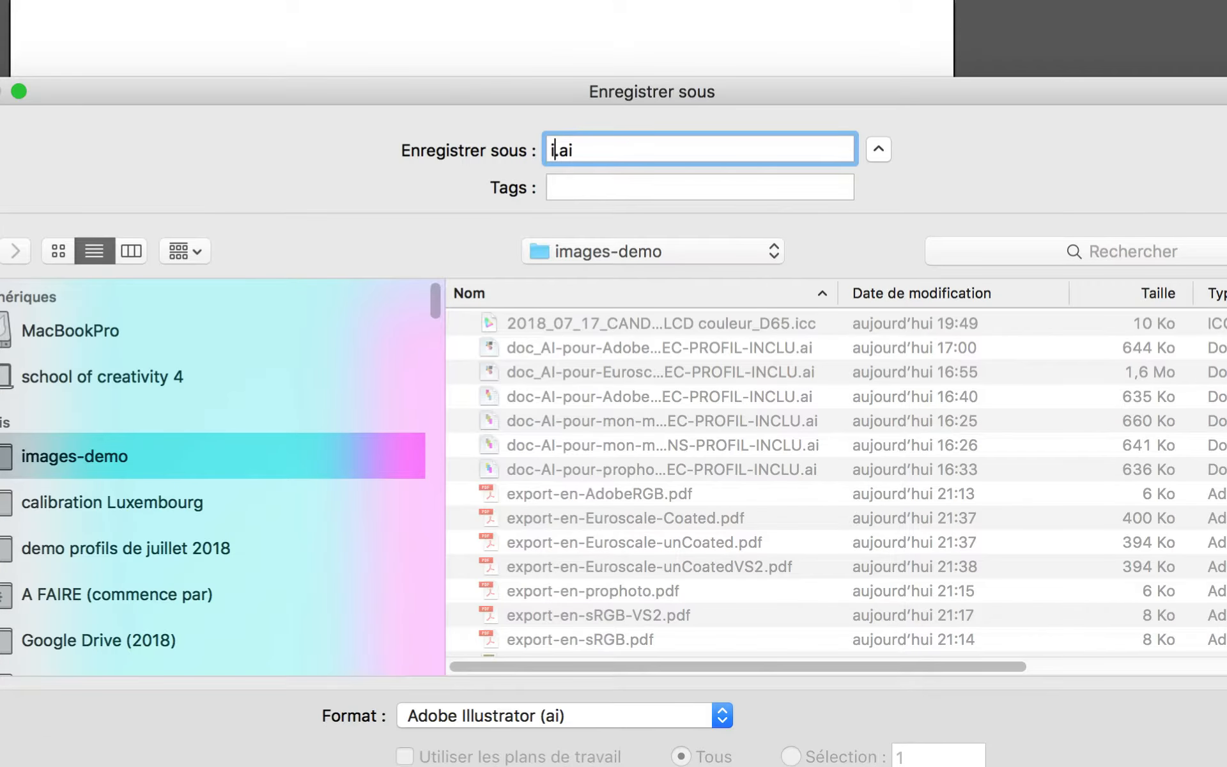
pyautogui.write('image-A')
pyautogui.write('I-AdobeRGB-p')
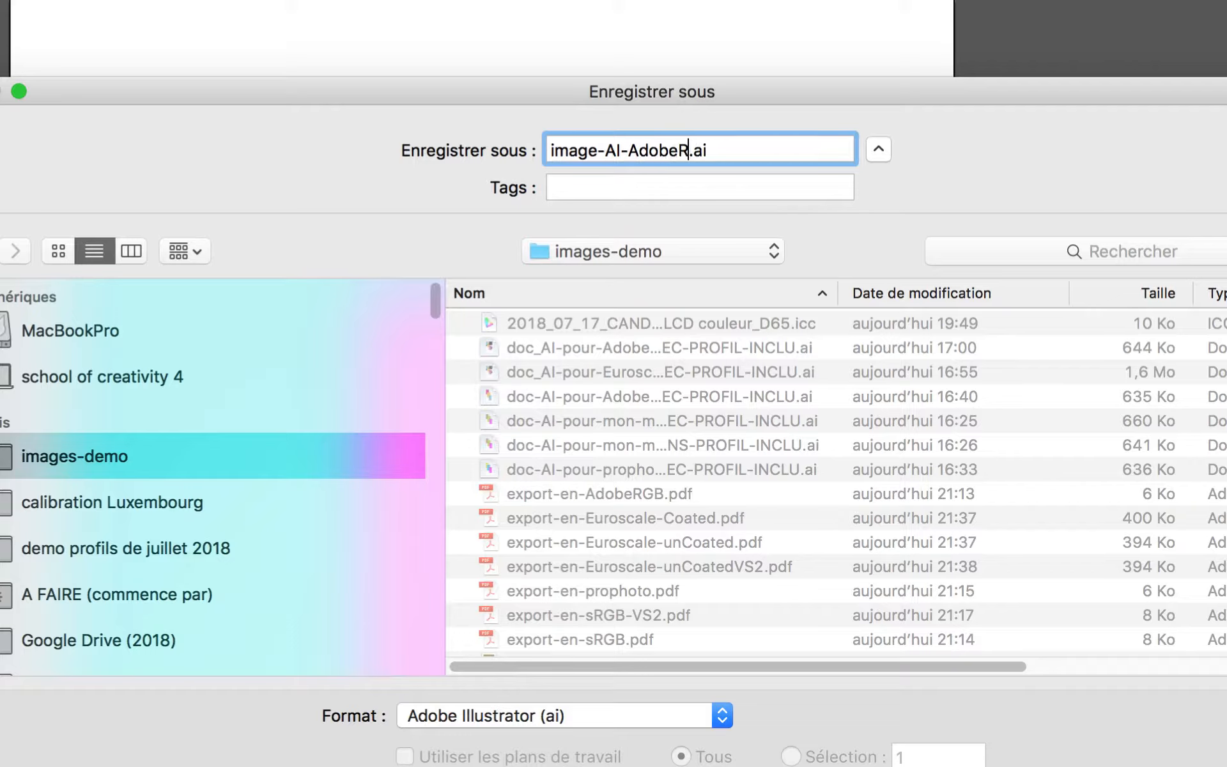
pyautogui.write('our')
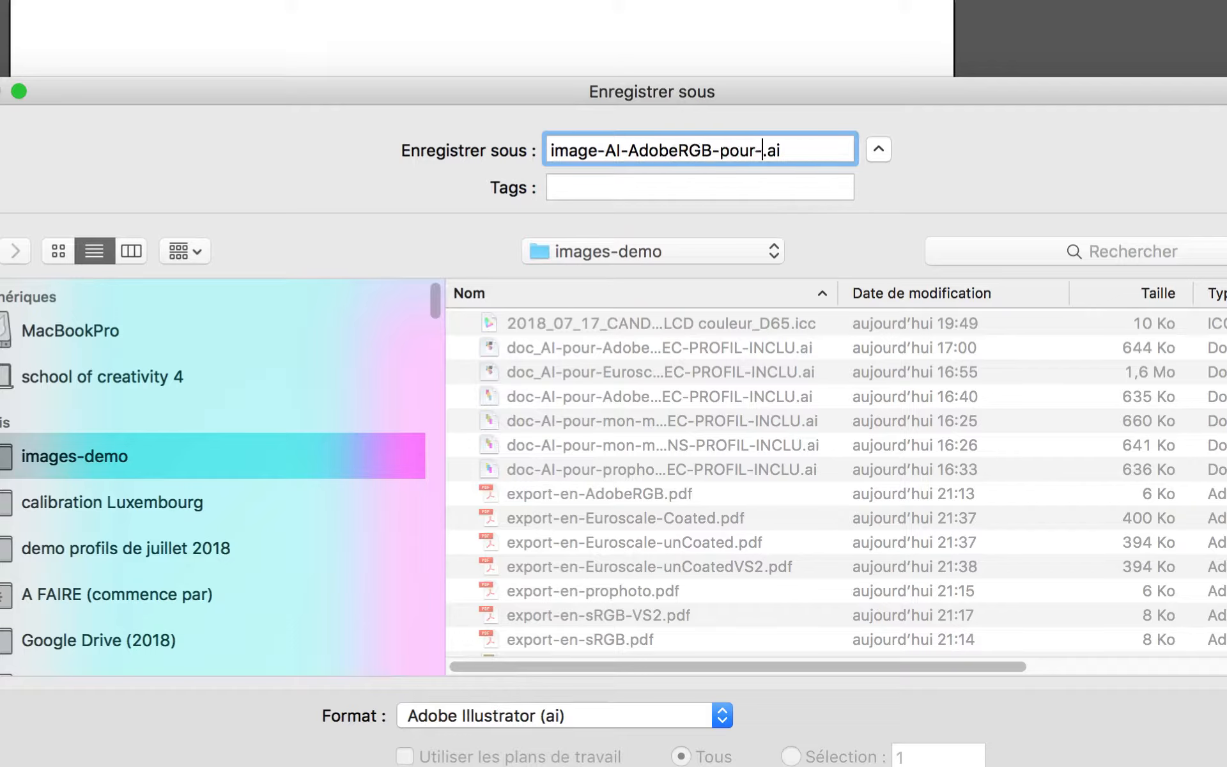
pyautogui.write('-ID')
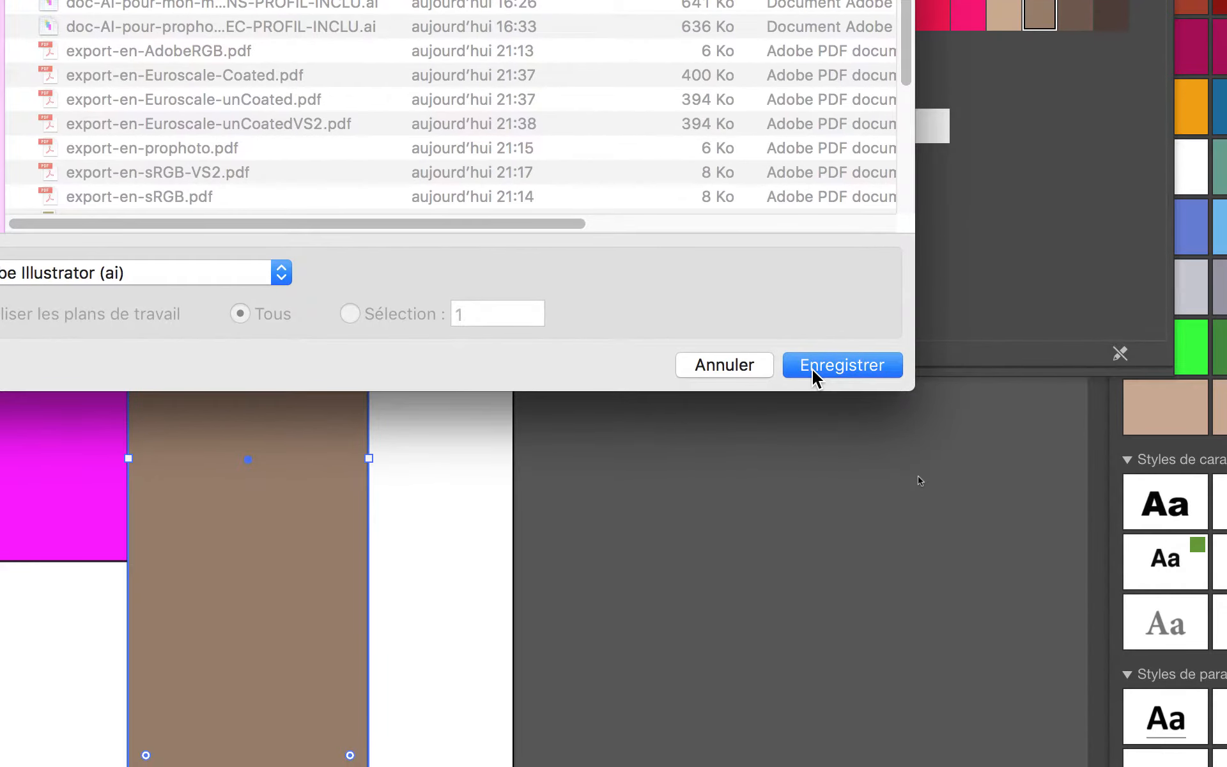
pyautogui.click(815, 374)
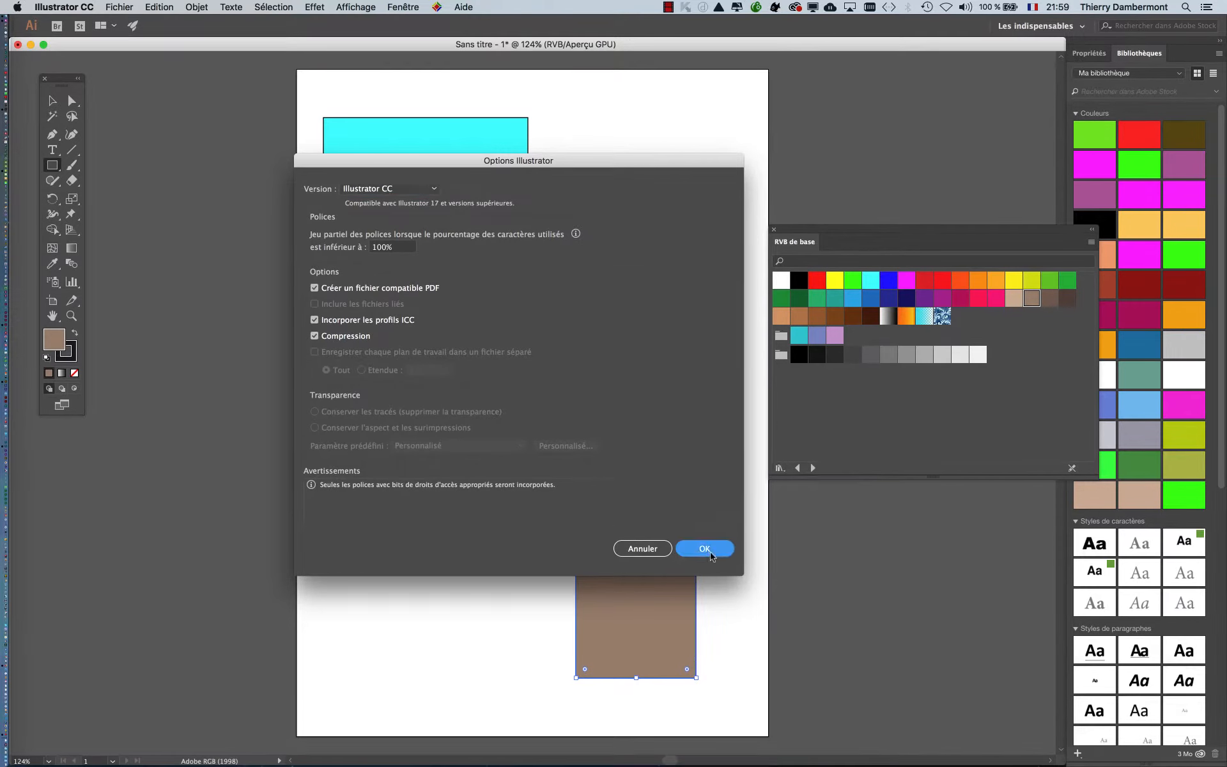
pyautogui.press('Return')
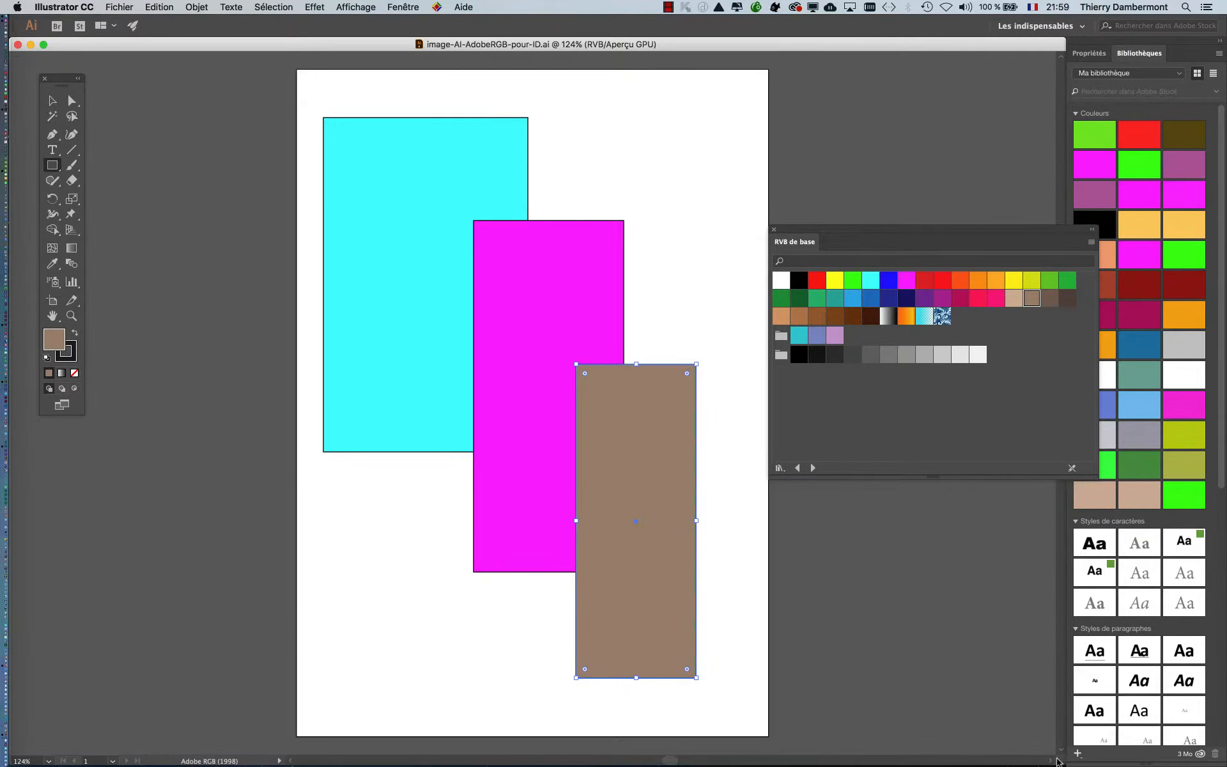
# - Shrink the document window to about half its width, keeping the three coloured rectangles in view
pyautogui.moveTo(1057, 762); pyautogui.dragTo(1051, 676)
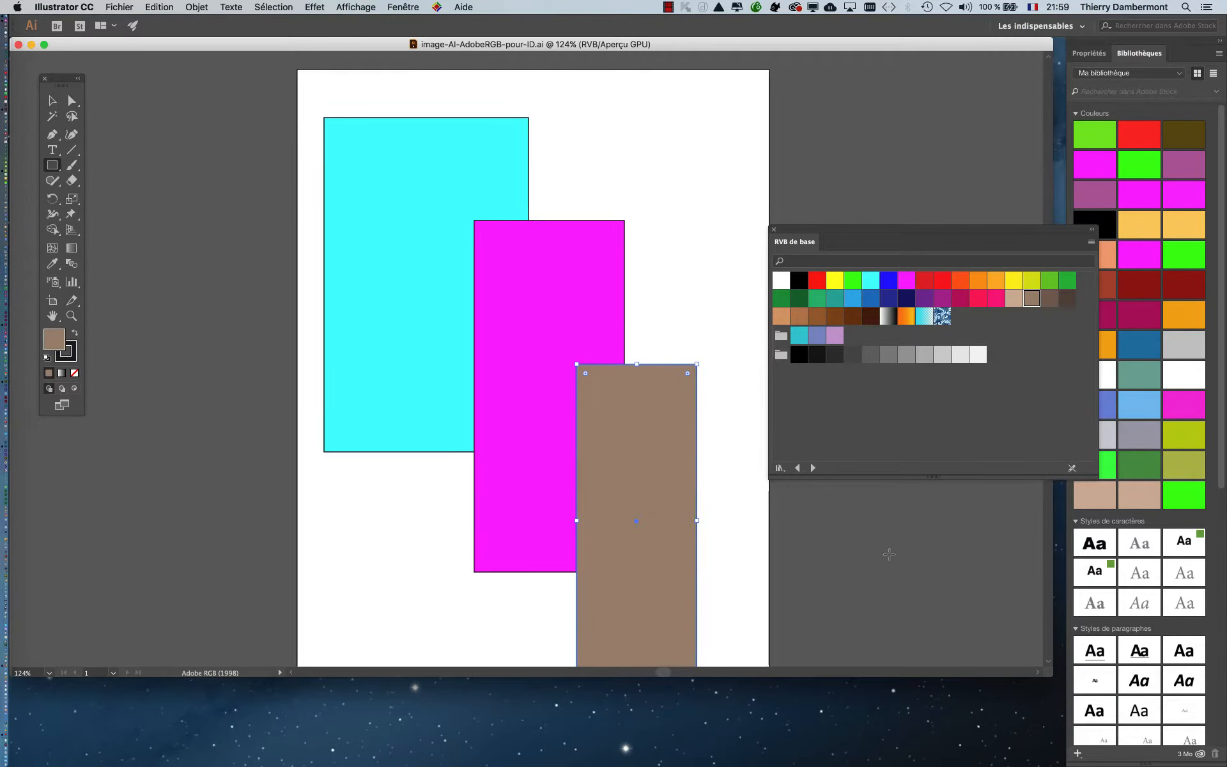
pyautogui.moveTo(1048, 679); pyautogui.dragTo(516, 738)
pyautogui.moveTo(394, 732); pyautogui.dragTo(399, 732)
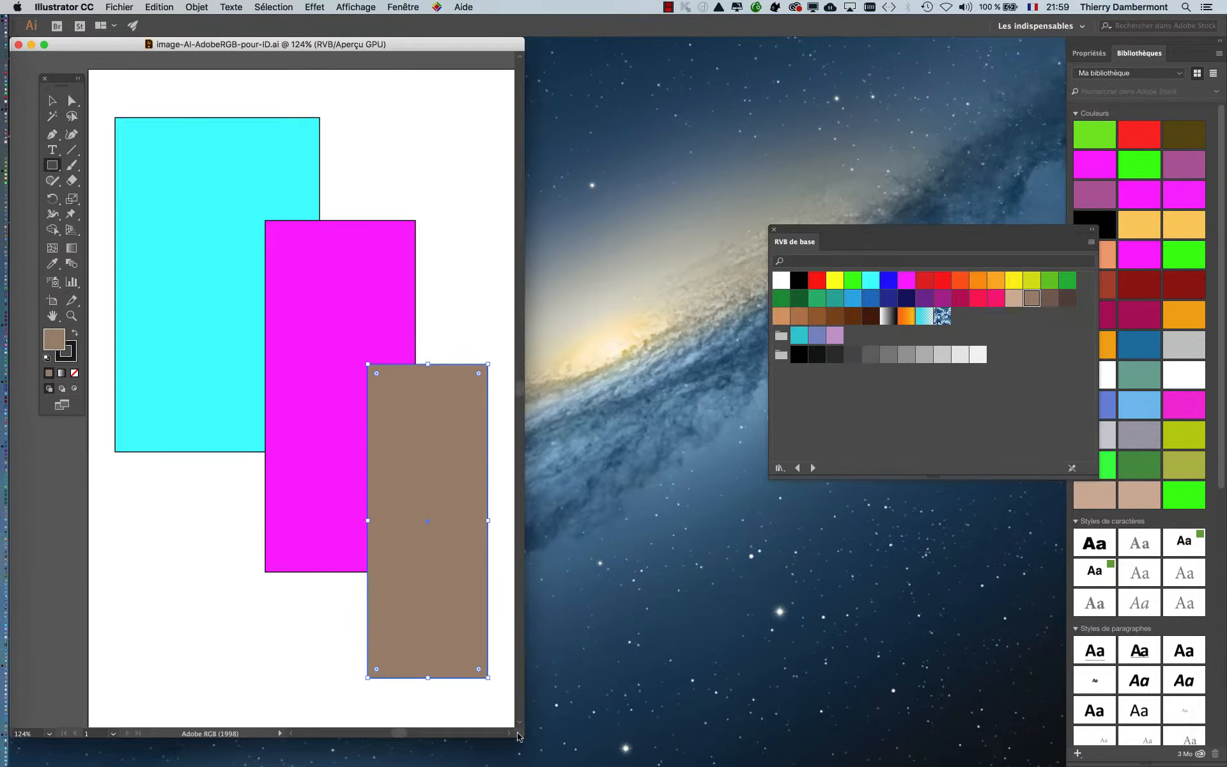
# - Widen the document window slightly, move the basic RGB swatches aside and set the RGB working space to ProPhoto RGB
pyautogui.moveTo(518, 736); pyautogui.dragTo(528, 738)
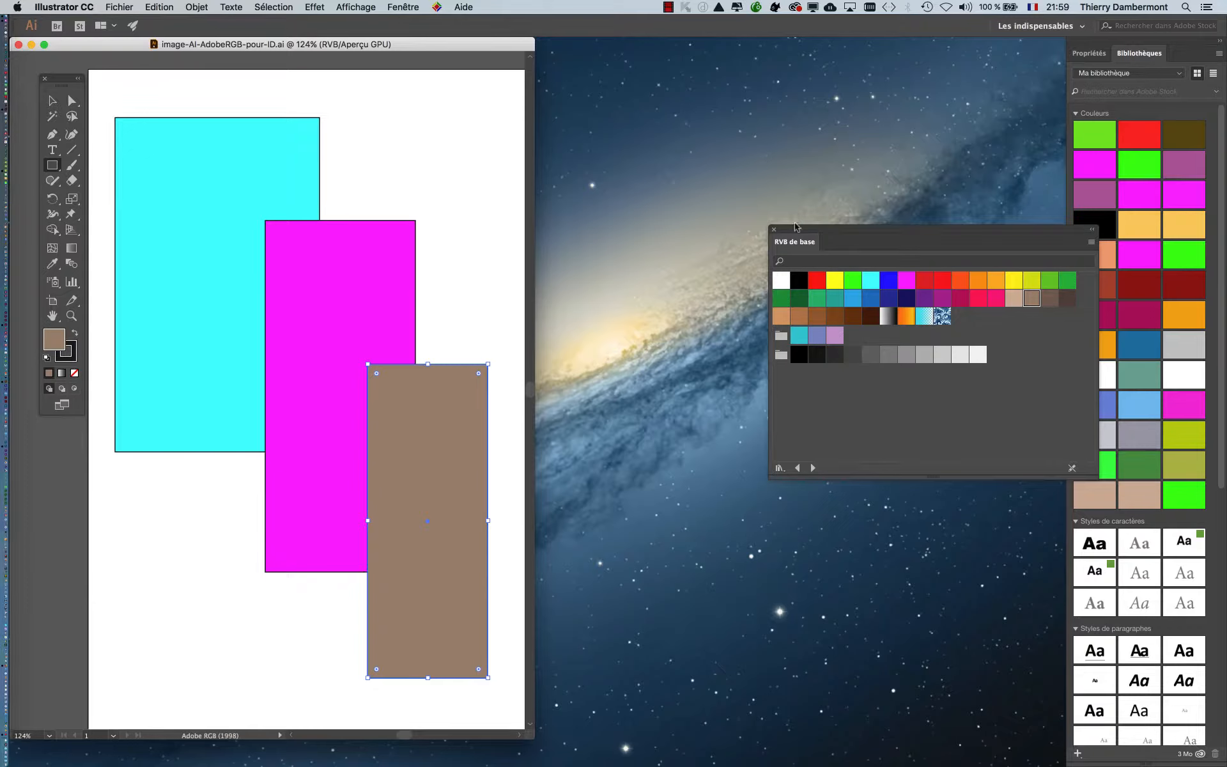
pyautogui.moveTo(797, 226); pyautogui.dragTo(974, 215)
pyautogui.click(194, 7)
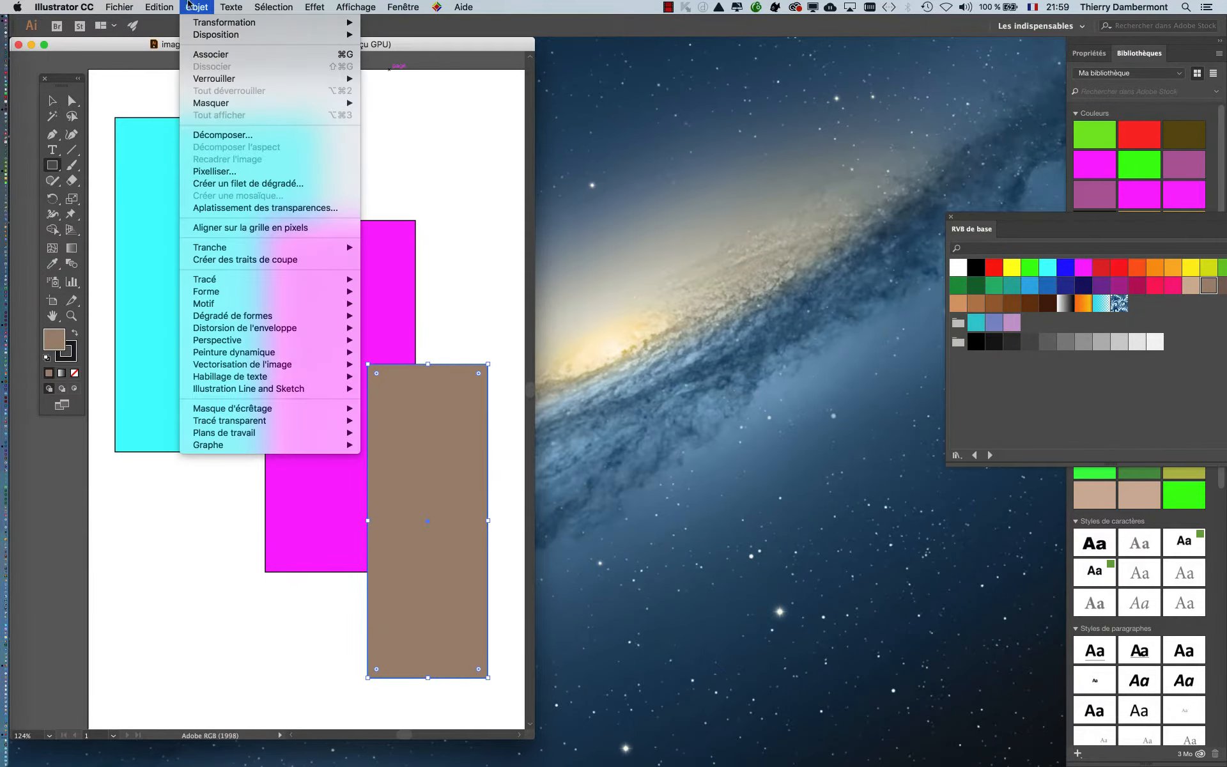
pyautogui.moveTo(159, 7)
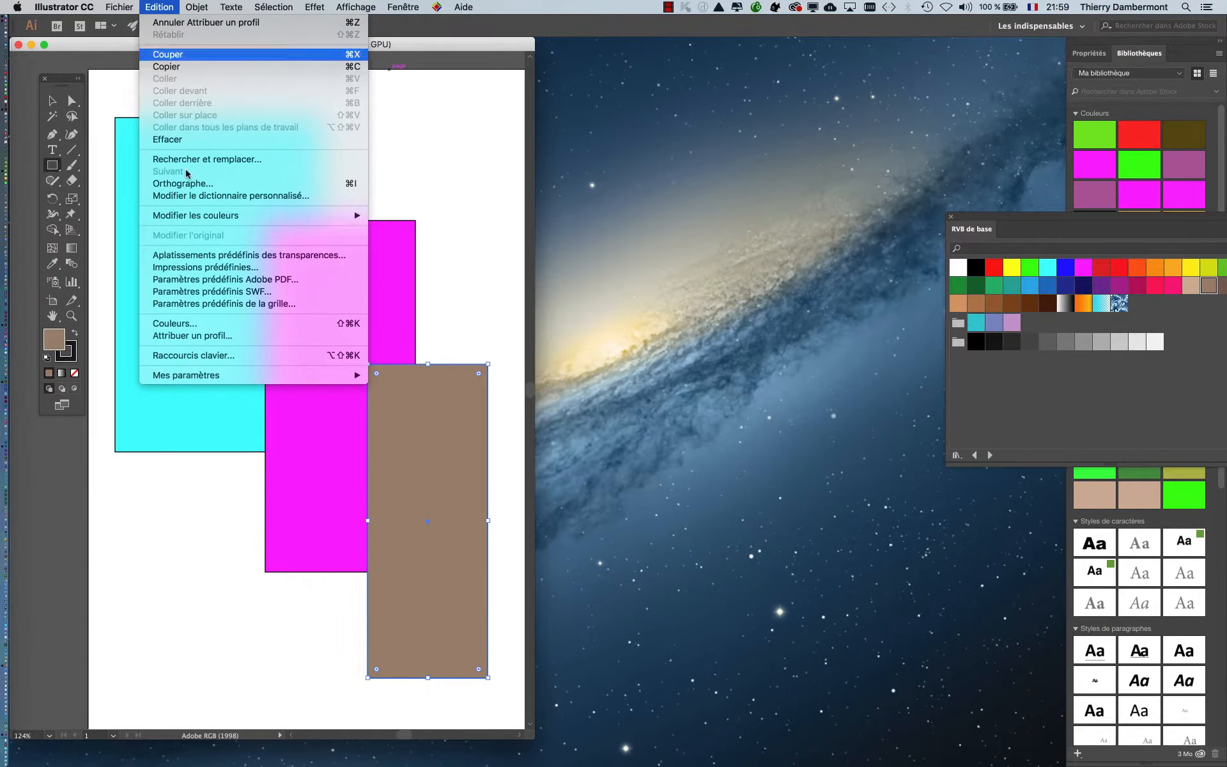
pyautogui.click(220, 323)
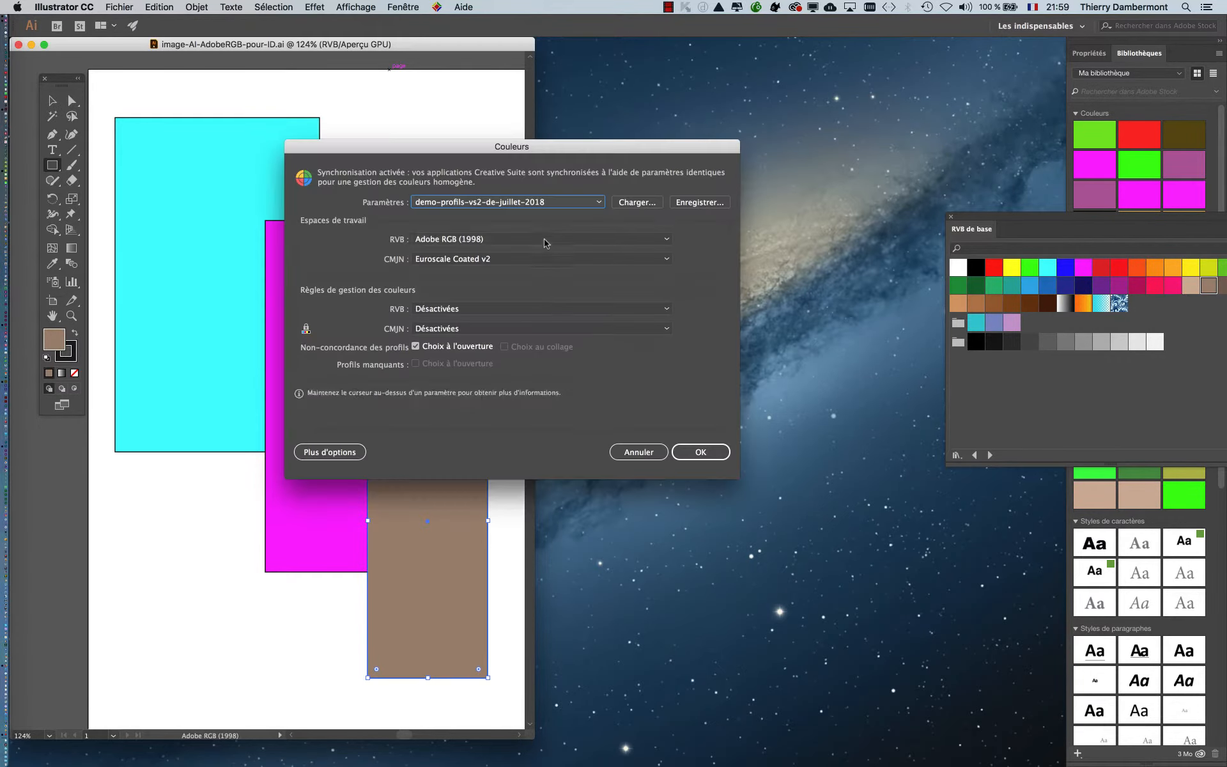
pyautogui.moveTo(434, 146); pyautogui.dragTo(707, 97)
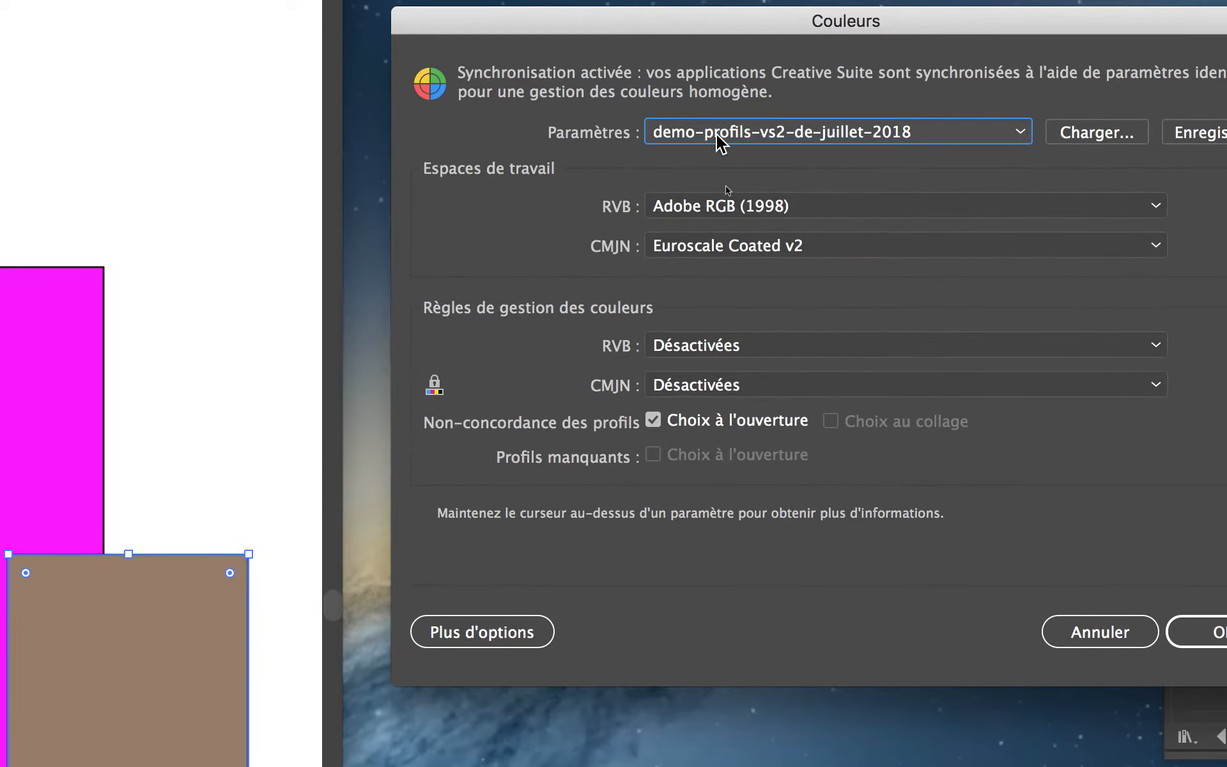
pyautogui.click(722, 206)
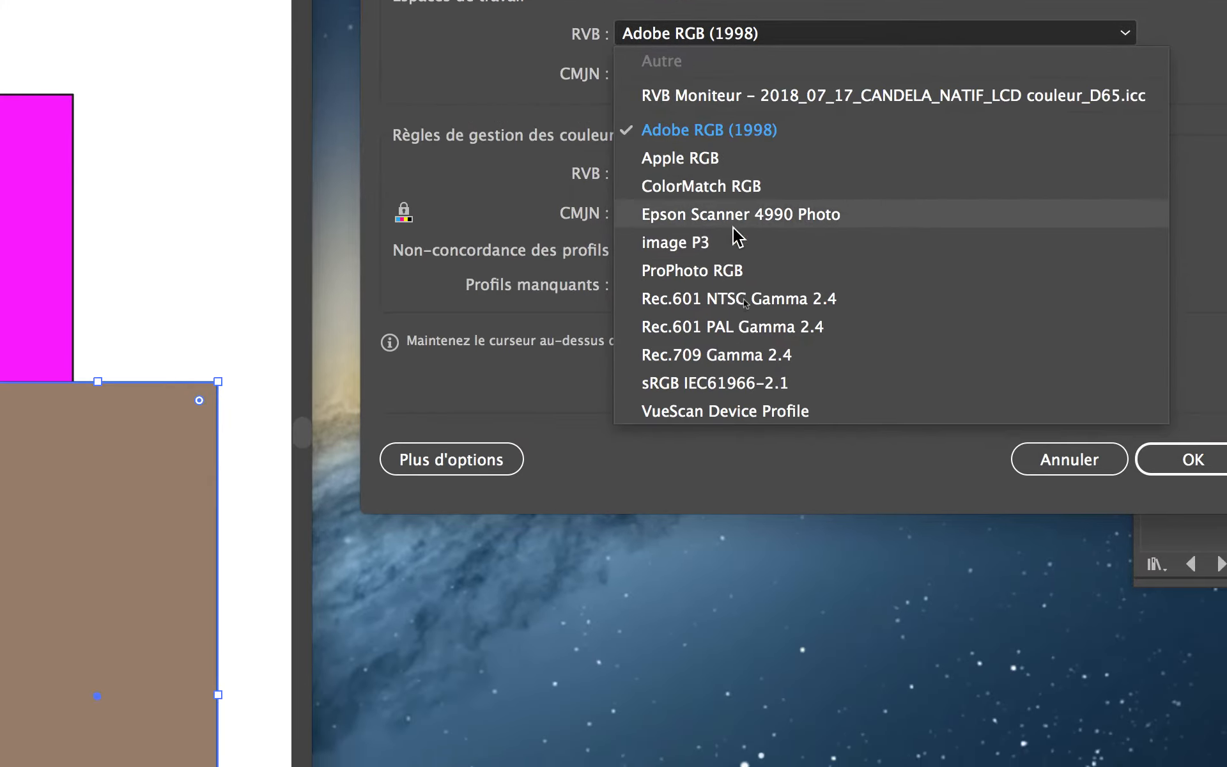
pyautogui.click(735, 271)
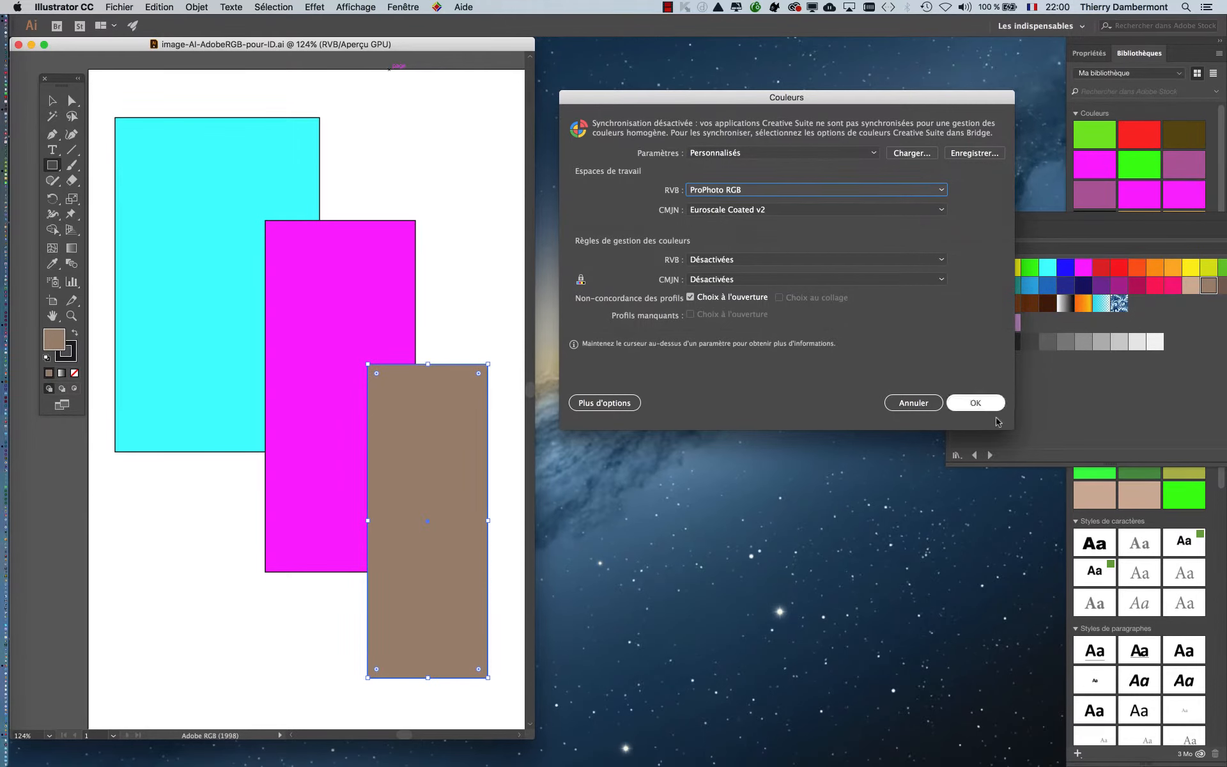
pyautogui.click(985, 407)
# - Create a new A4 portrait document, 210 x 297 mm, in RGB colour mode
pyautogui.click(116, 6)
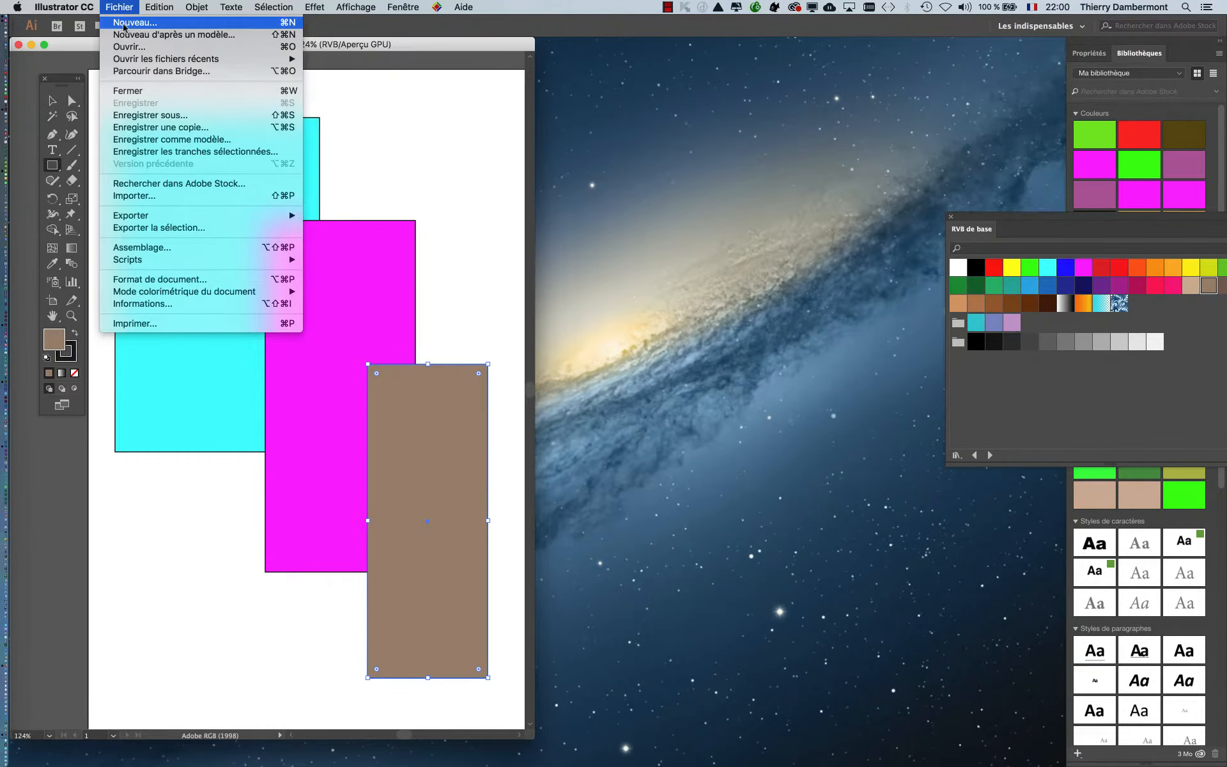
pyautogui.click(124, 23)
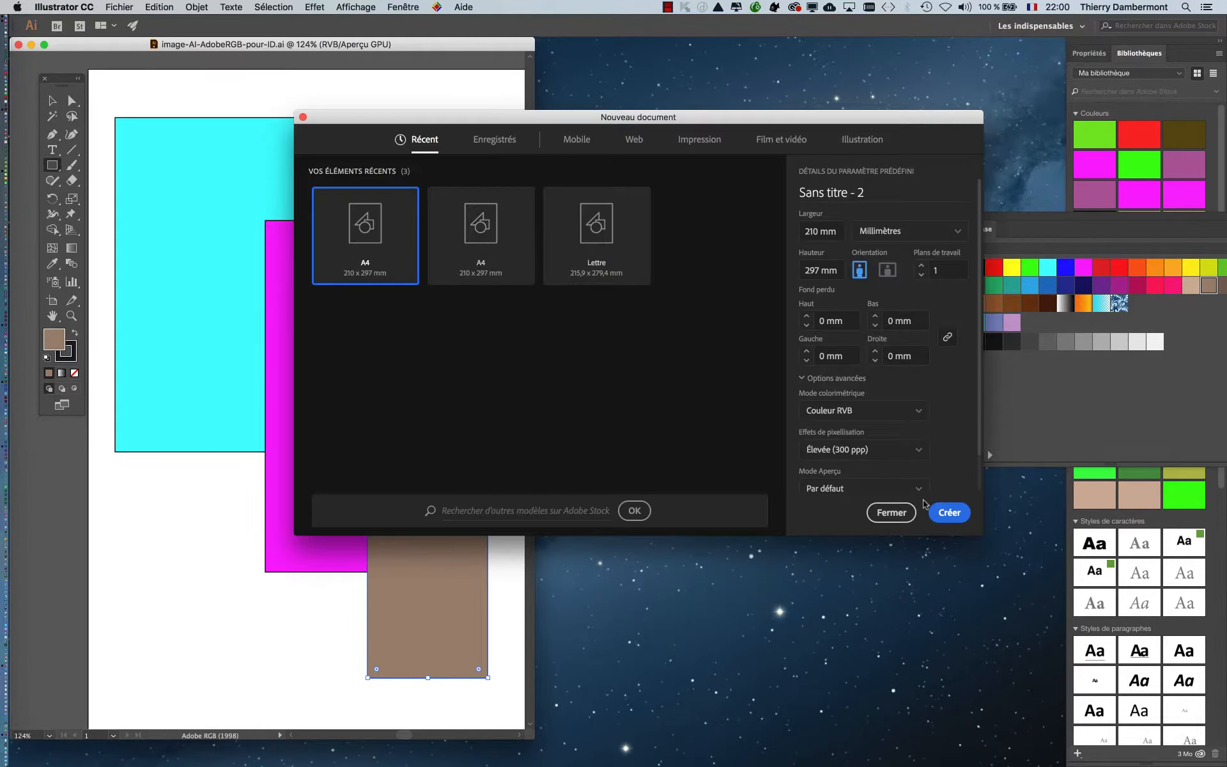
pyautogui.click(948, 513)
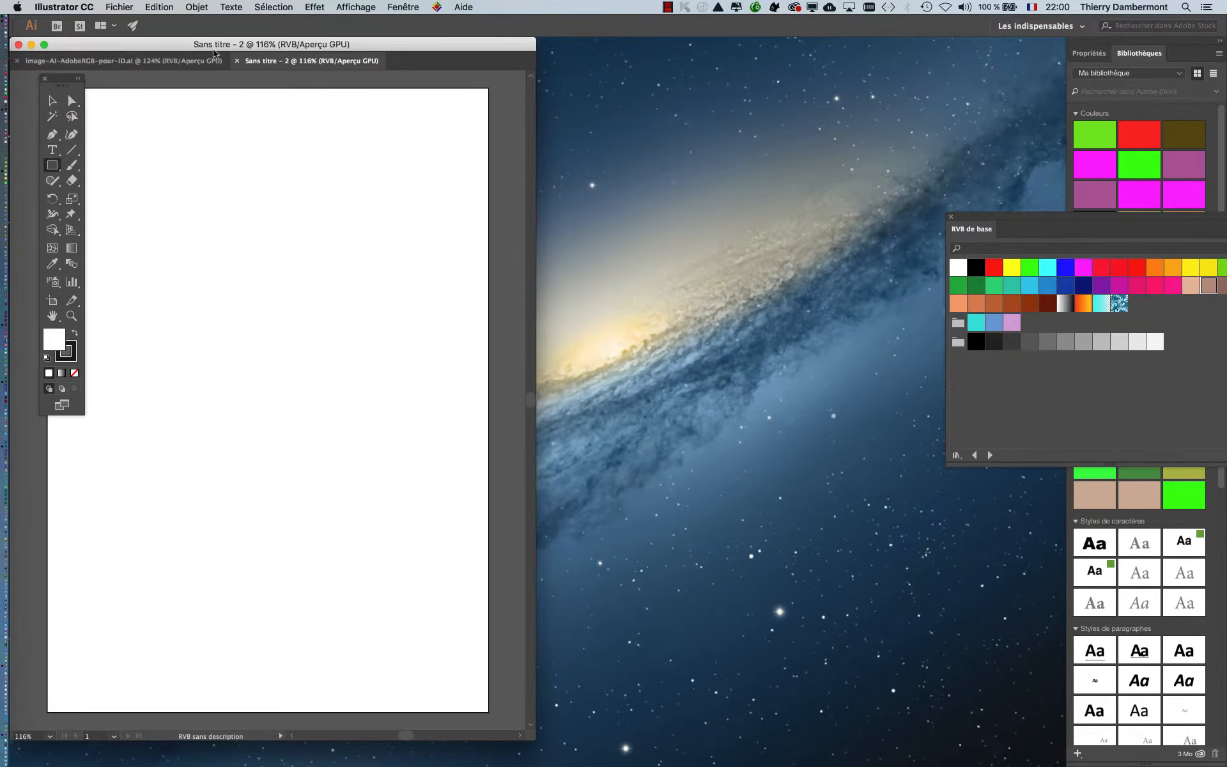
# - Float the new document in its own window beside the Adobe RGB document and close the RVB de base swatch library
pyautogui.moveTo(252, 61); pyautogui.dragTo(566, 47)
pyautogui.moveTo(492, 50); pyautogui.dragTo(514, 50)
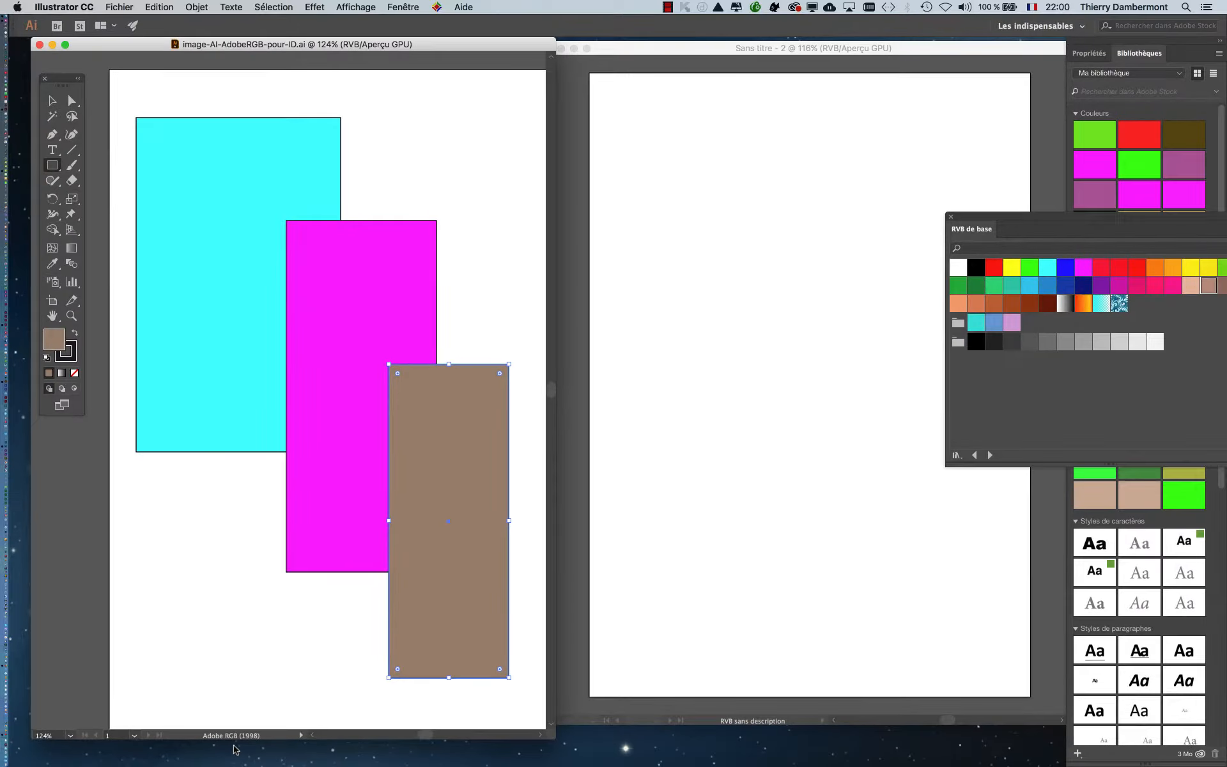
pyautogui.click(951, 216)
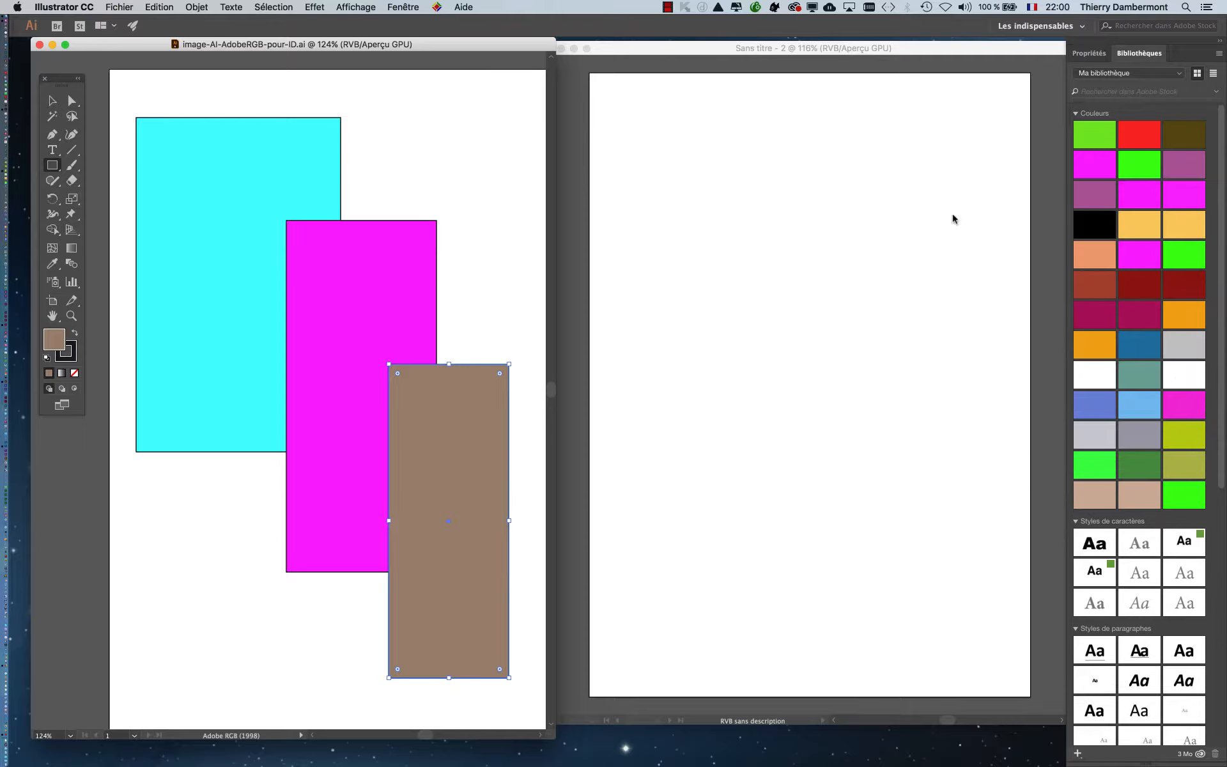
# - Assign the RGB working space profile, ProPhoto RGB, to the new blank document
pyautogui.click(642, 46)
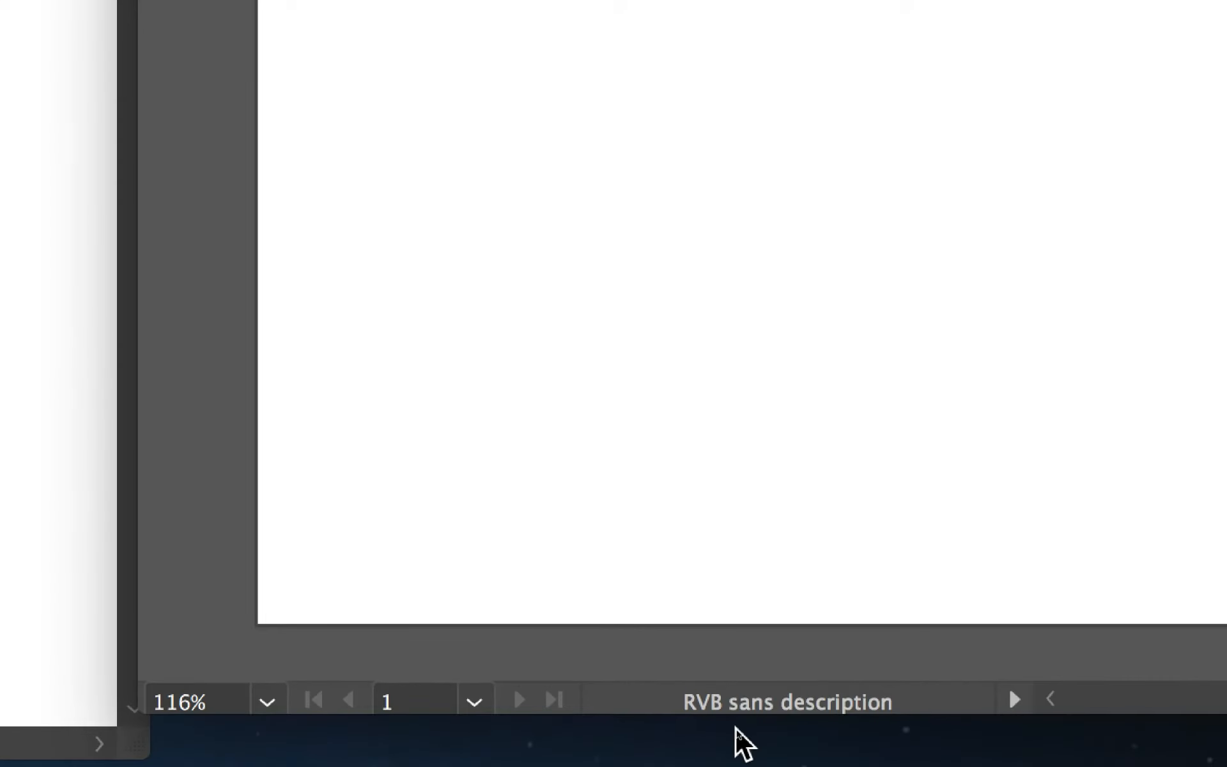
pyautogui.click(159, 7)
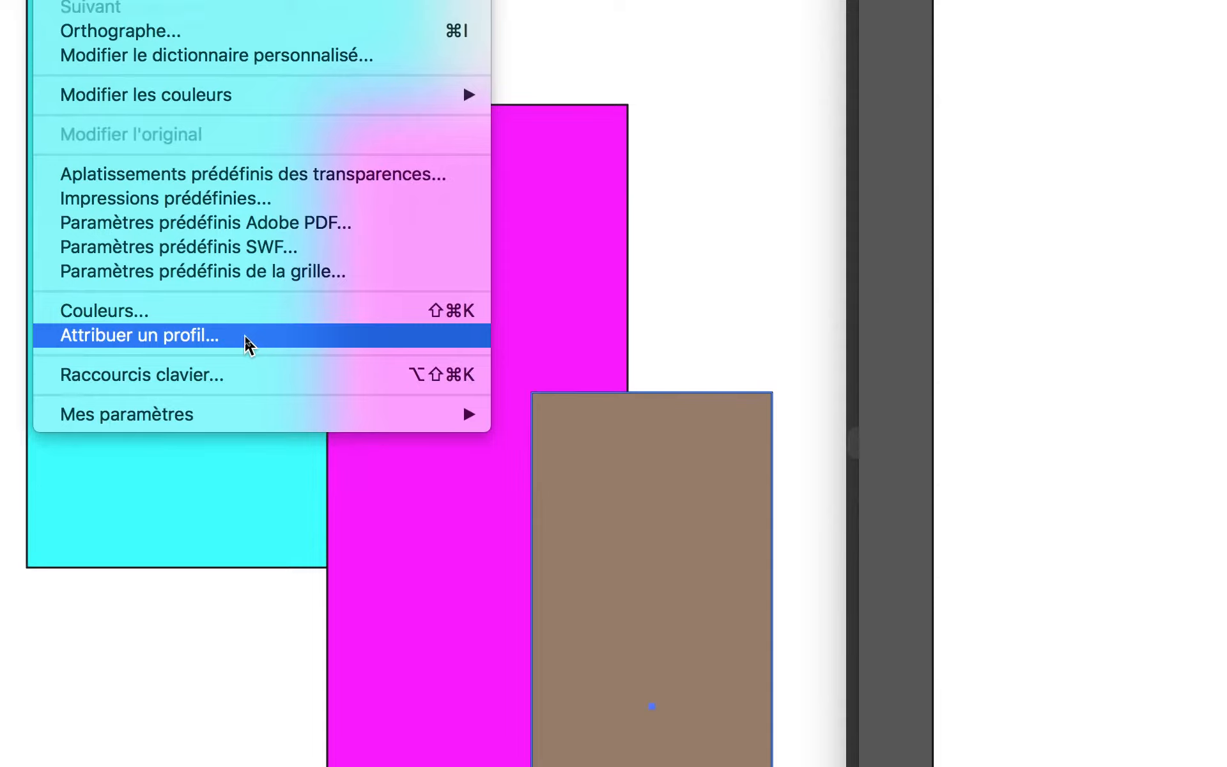
pyautogui.click(246, 337)
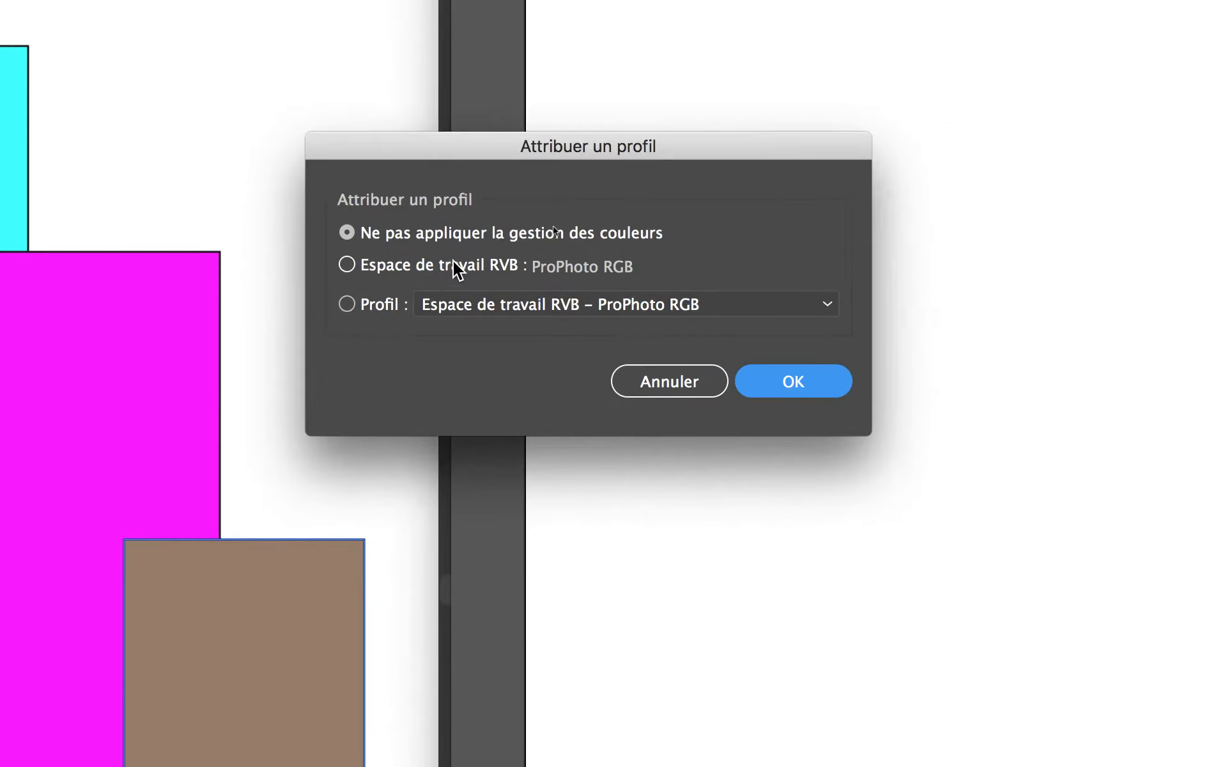
pyautogui.click(851, 119)
pyautogui.click(579, 309)
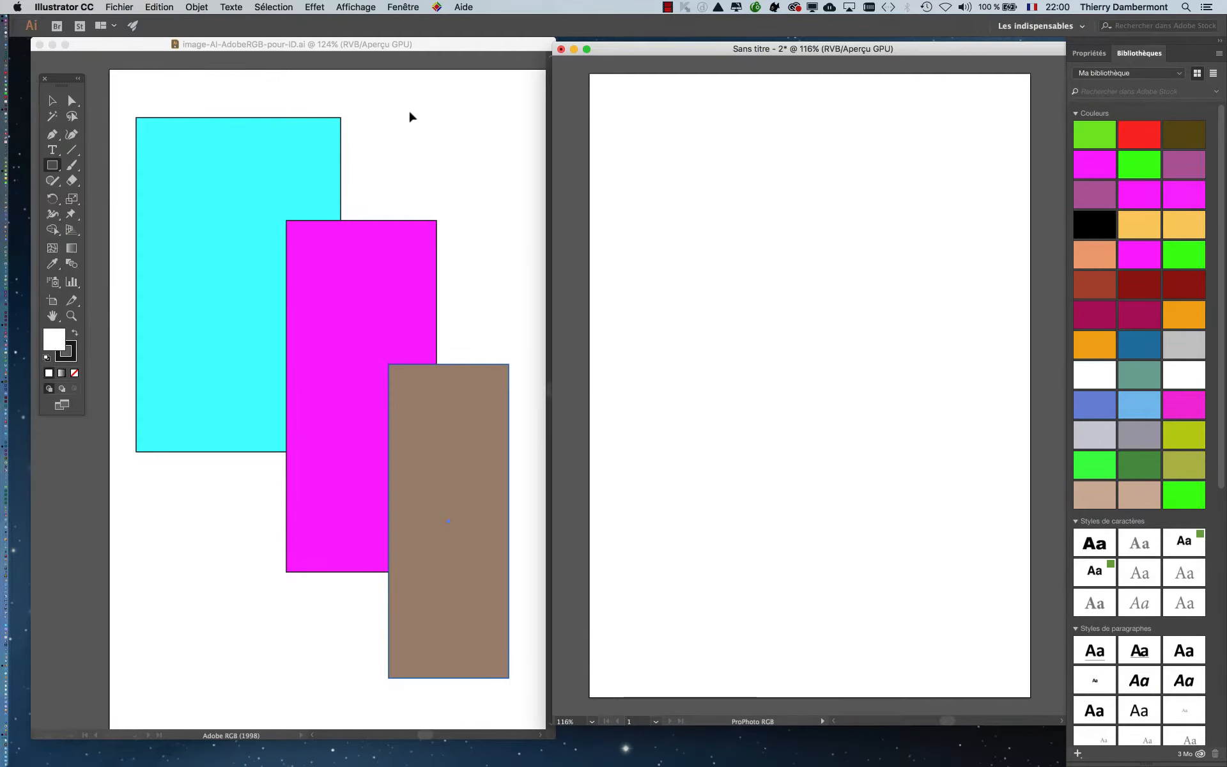
# - Set the RGB colour management policy to preserve embedded profiles and enable asking about profile mismatches when pasting
pyautogui.click(159, 7)
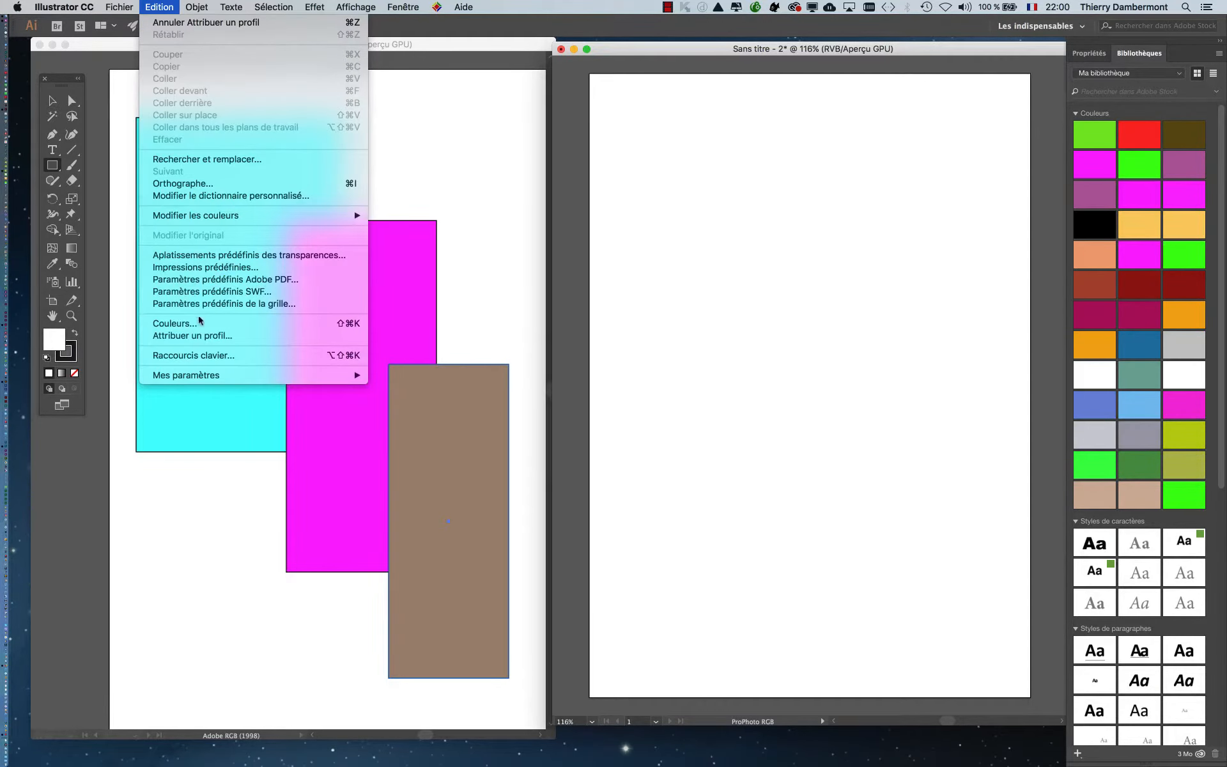
pyautogui.click(217, 329)
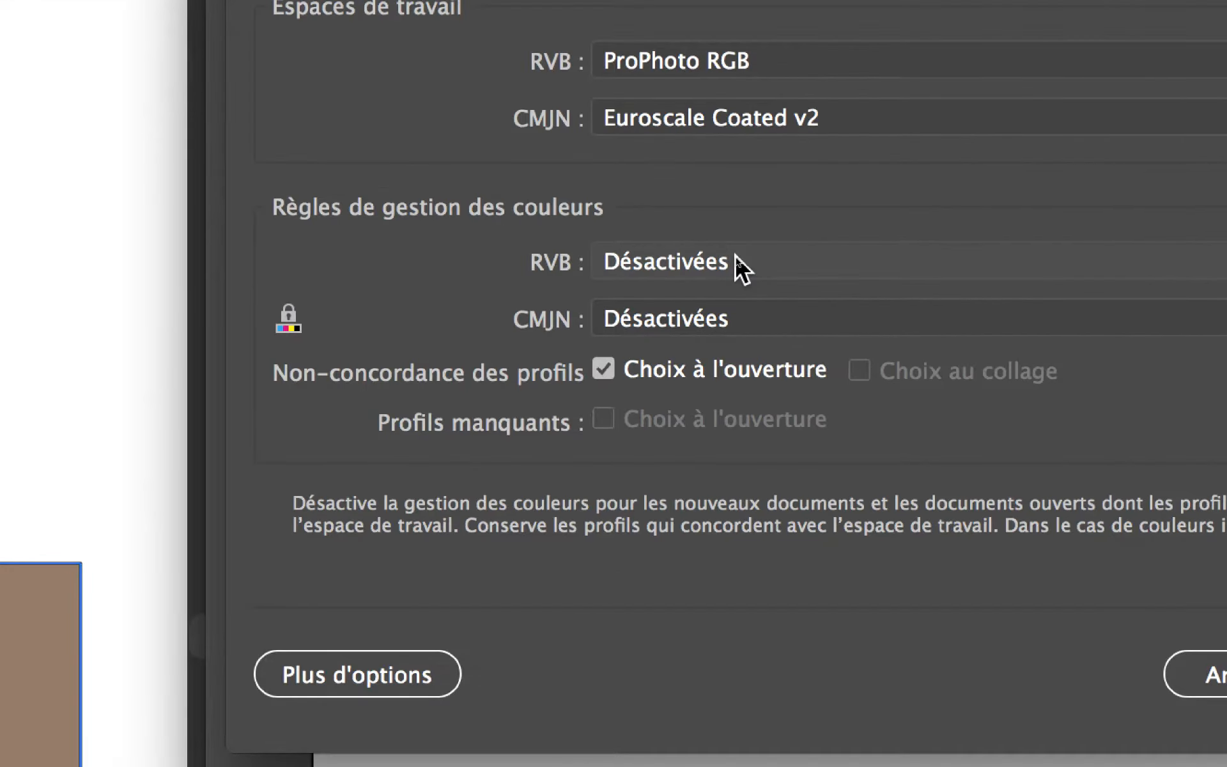
pyautogui.click(737, 260)
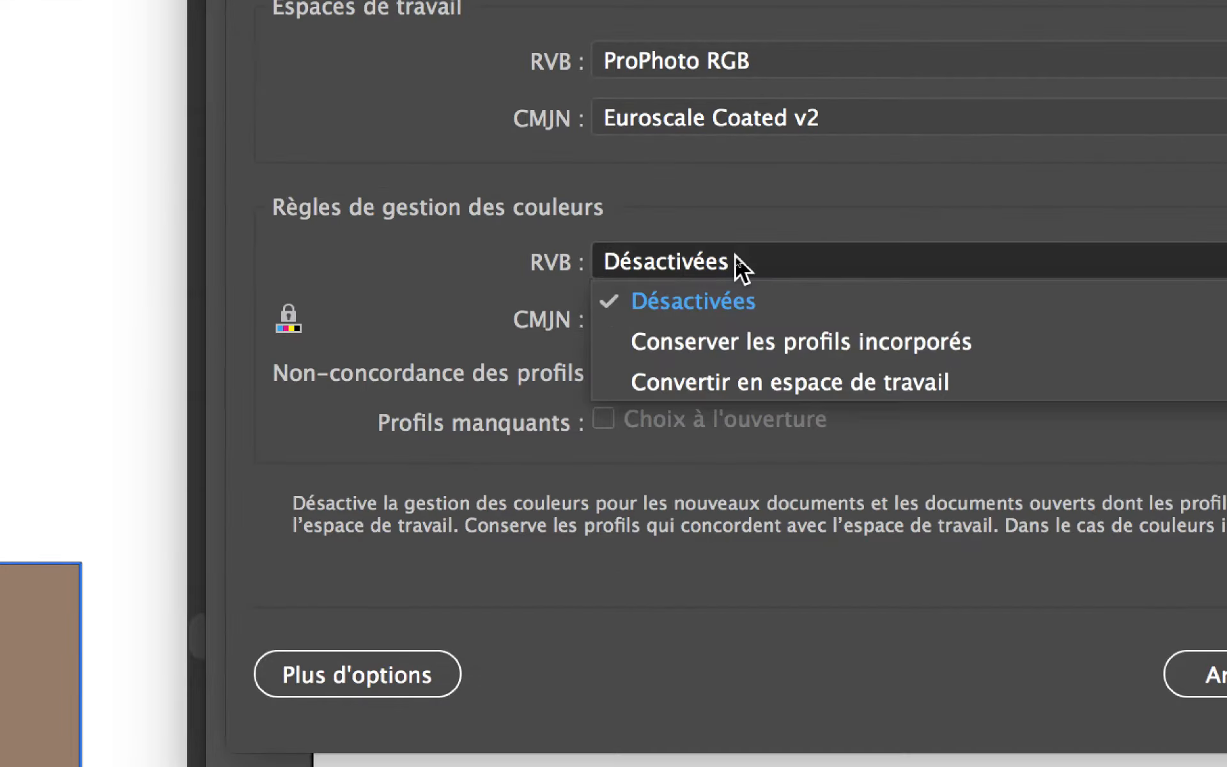
pyautogui.click(831, 341)
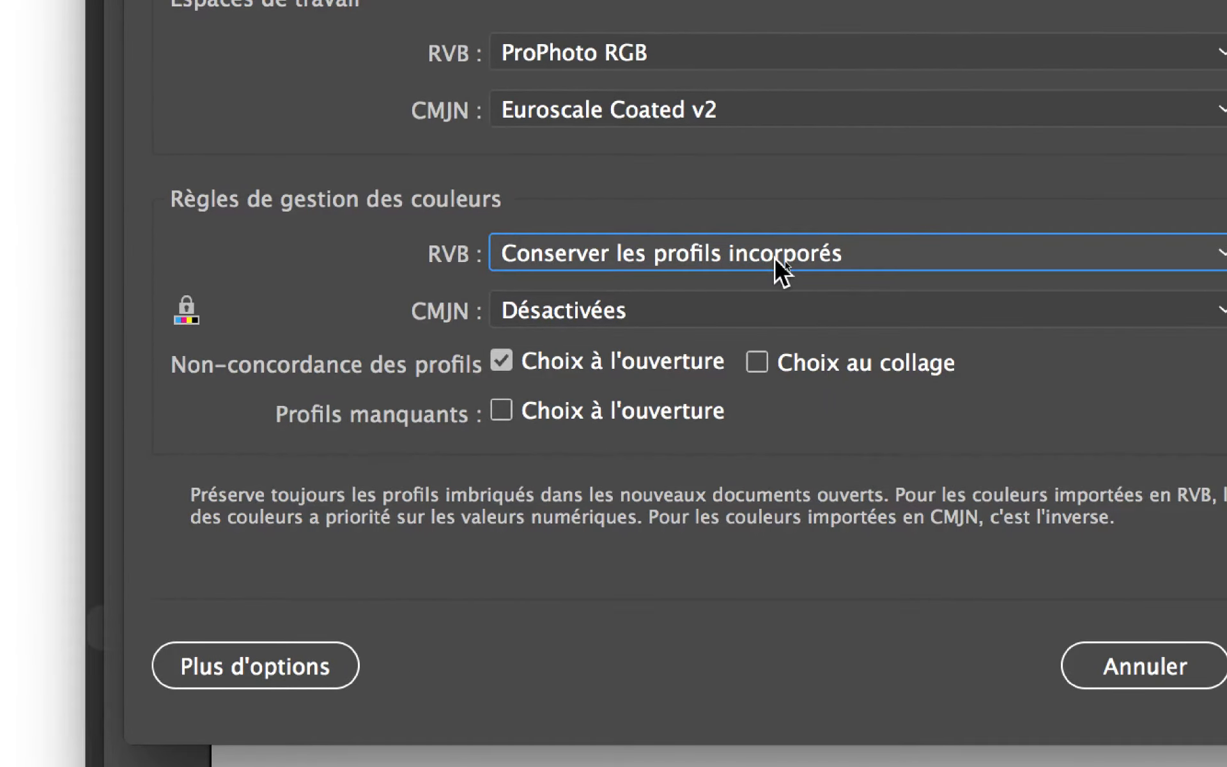
pyautogui.click(757, 362)
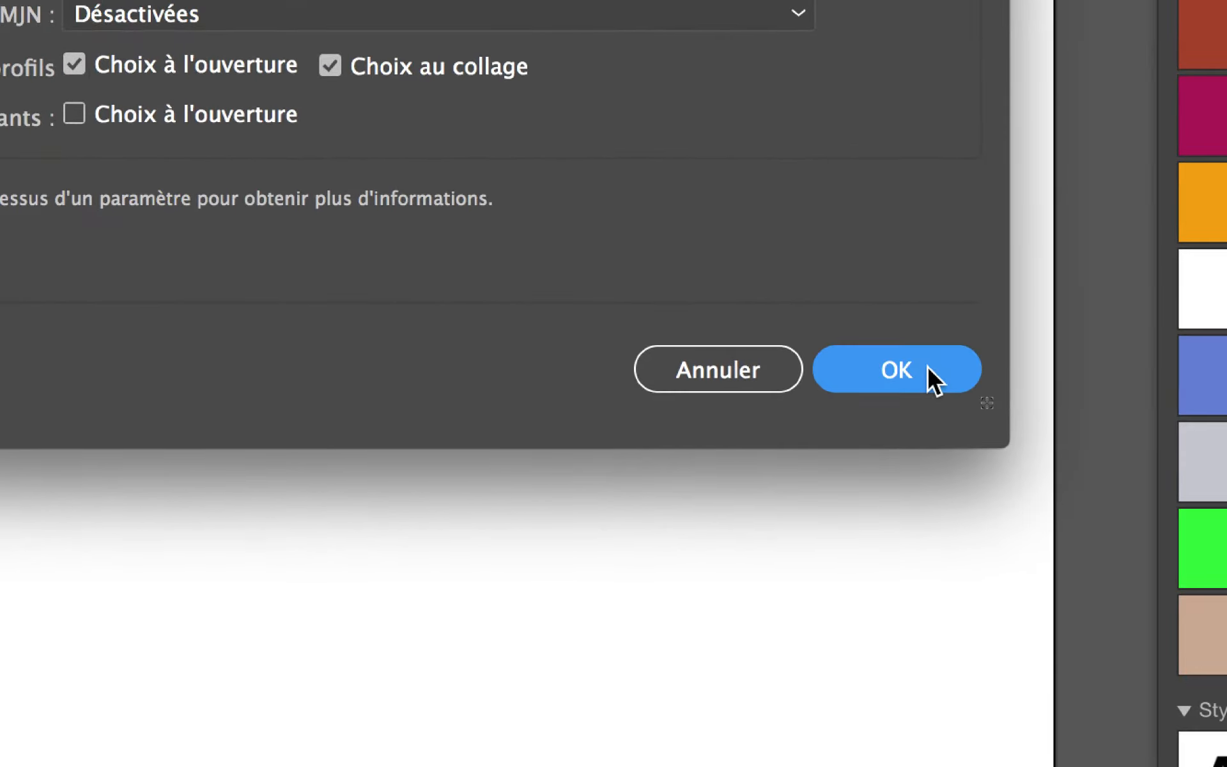
pyautogui.click(928, 369)
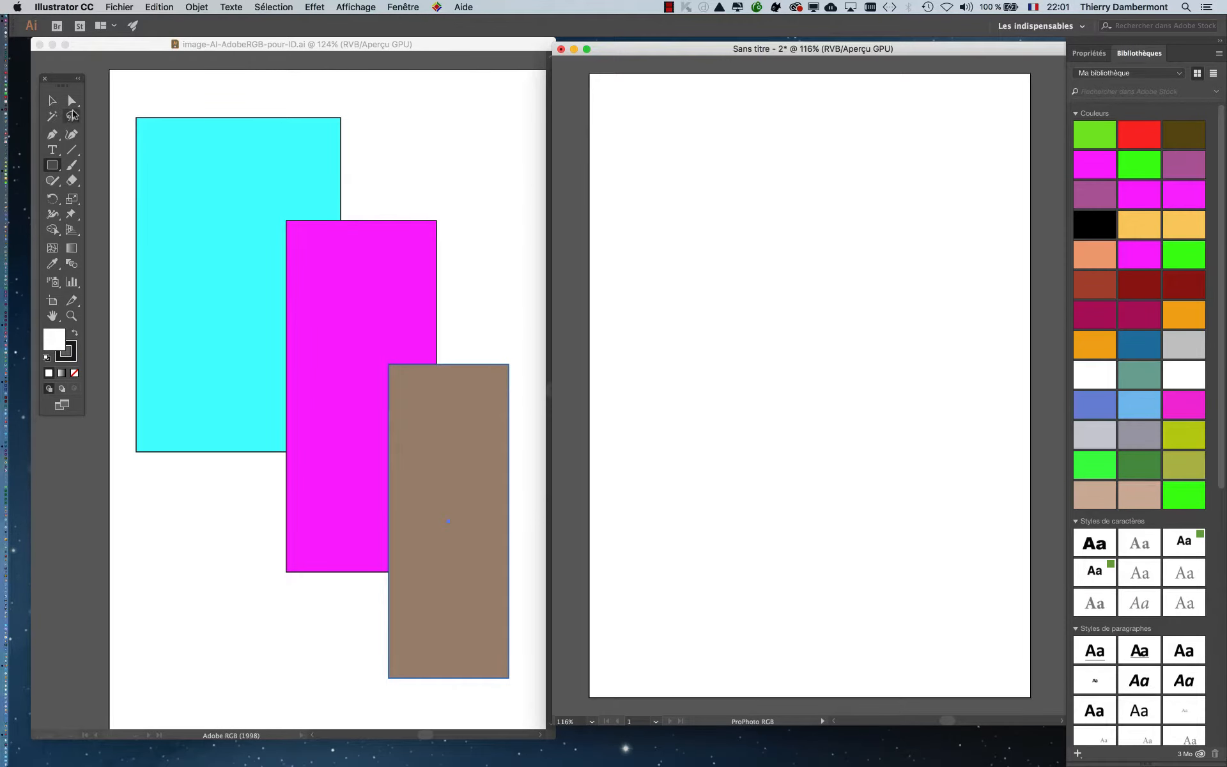
# - Select all three coloured rectangles in the Adobe RGB document and toggle their bounding box off and back on
pyautogui.click(52, 100)
pyautogui.click(121, 101)
pyautogui.click(122, 95)
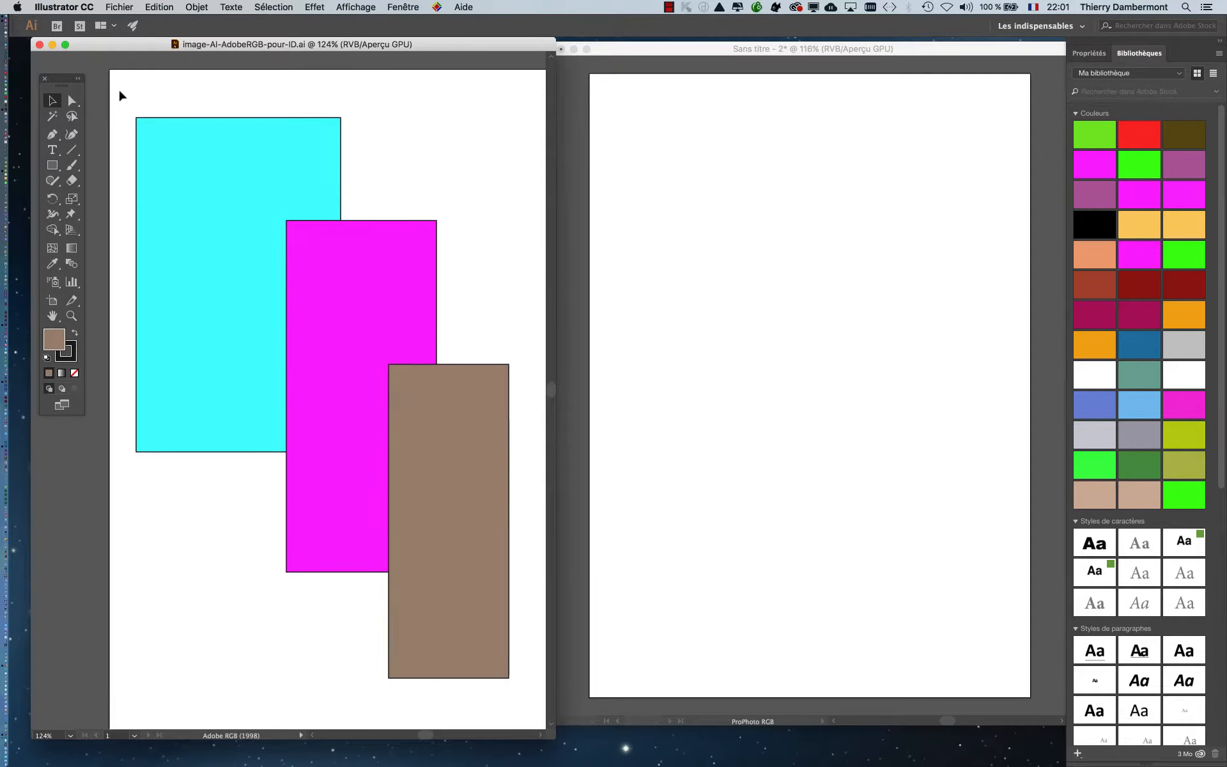
pyautogui.moveTo(121, 96); pyautogui.dragTo(506, 628)
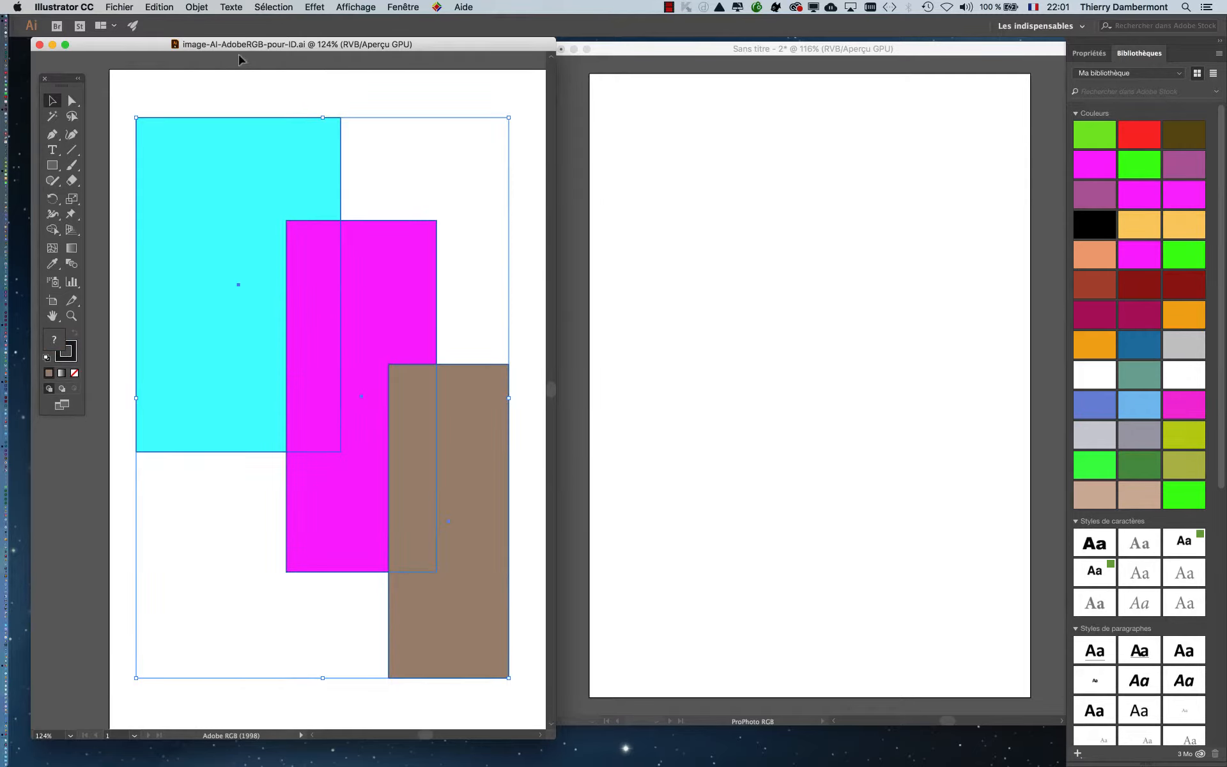
pyautogui.press('super+shift+b')
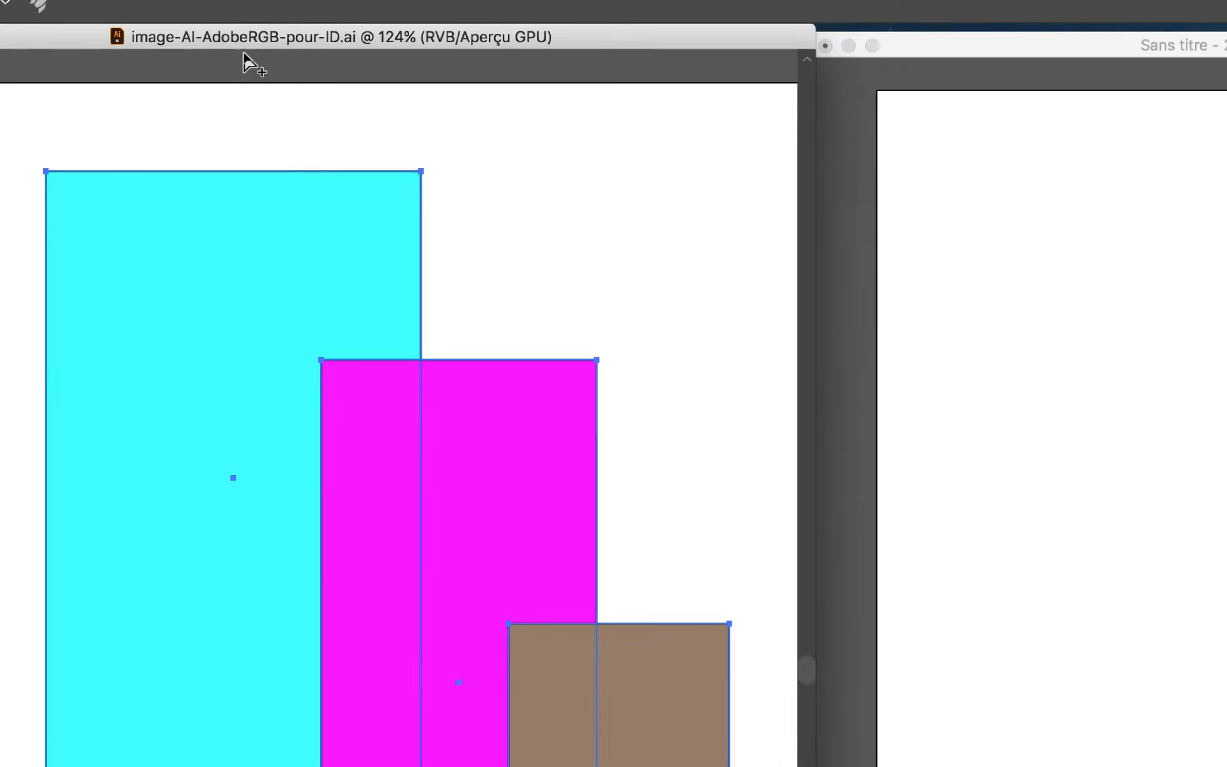
pyautogui.press('super+shift+b')
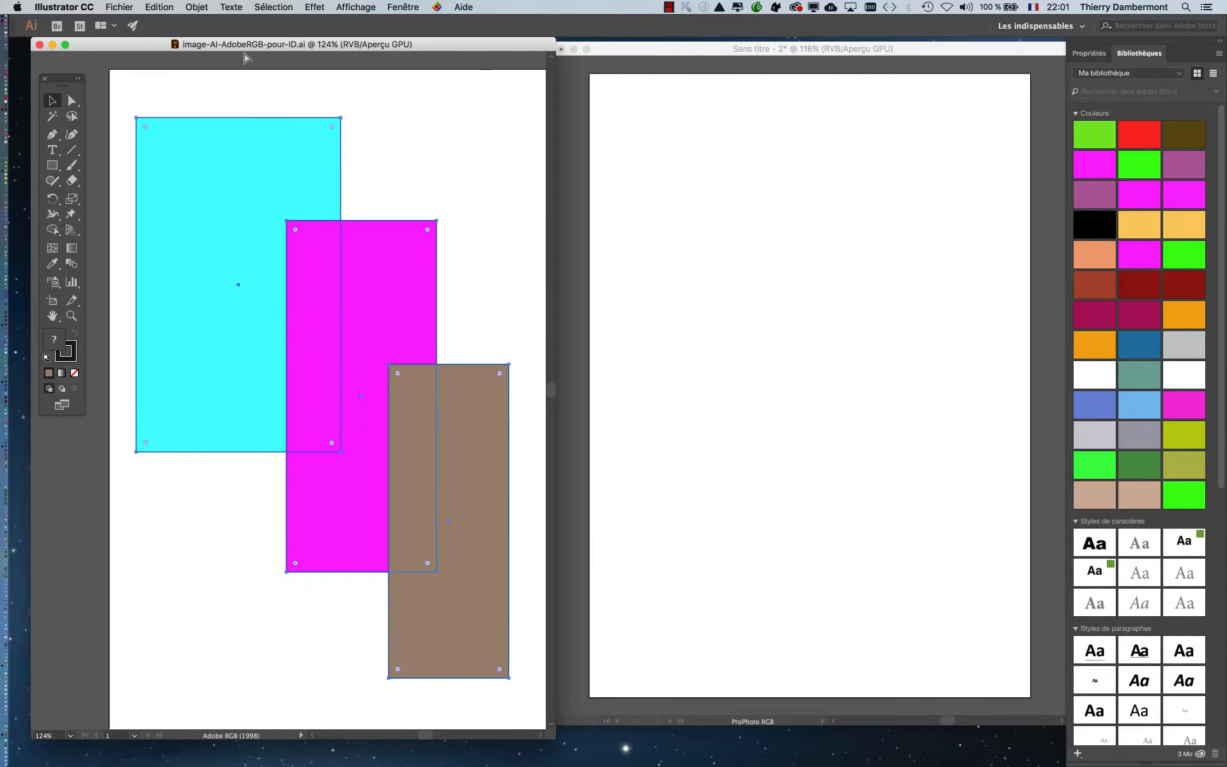
# - Copy the three rectangles into the ProPhoto RGB document, converting the colours to preserve their appearance, and deselect them
pyautogui.click(701, 54)
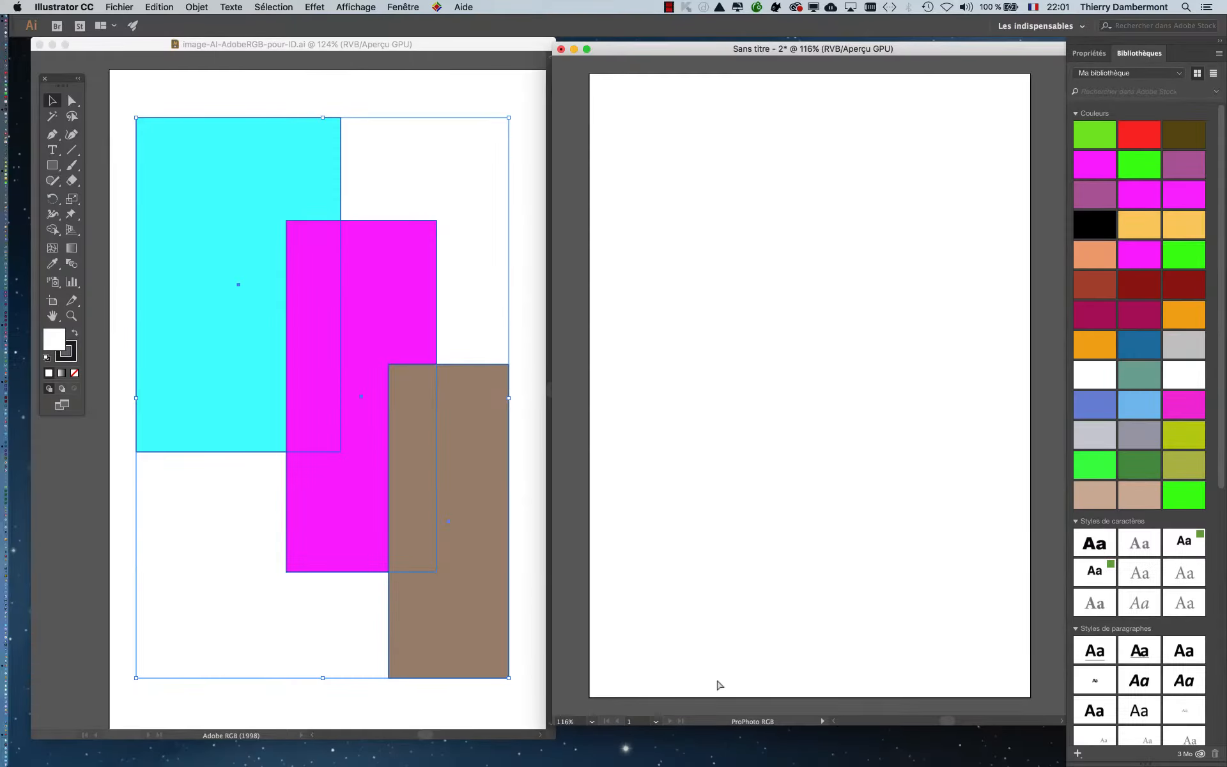
pyautogui.press('super+v')
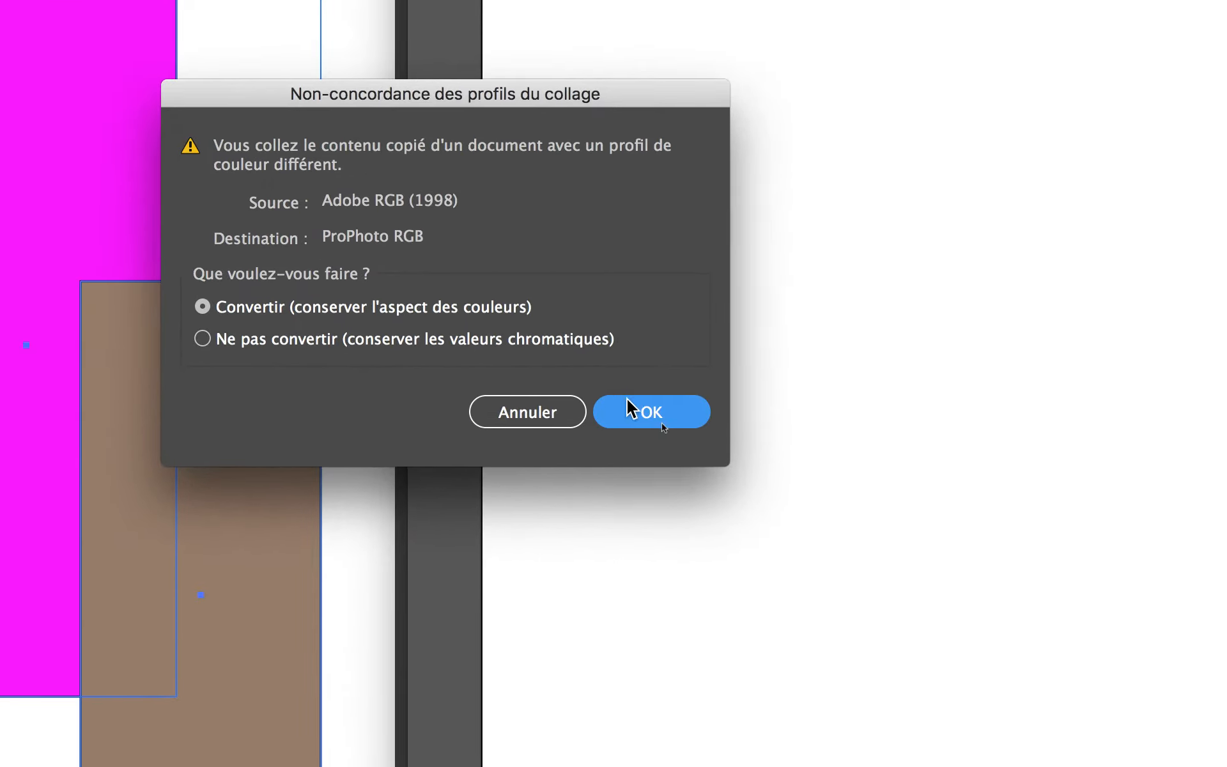
pyautogui.click(850, 463)
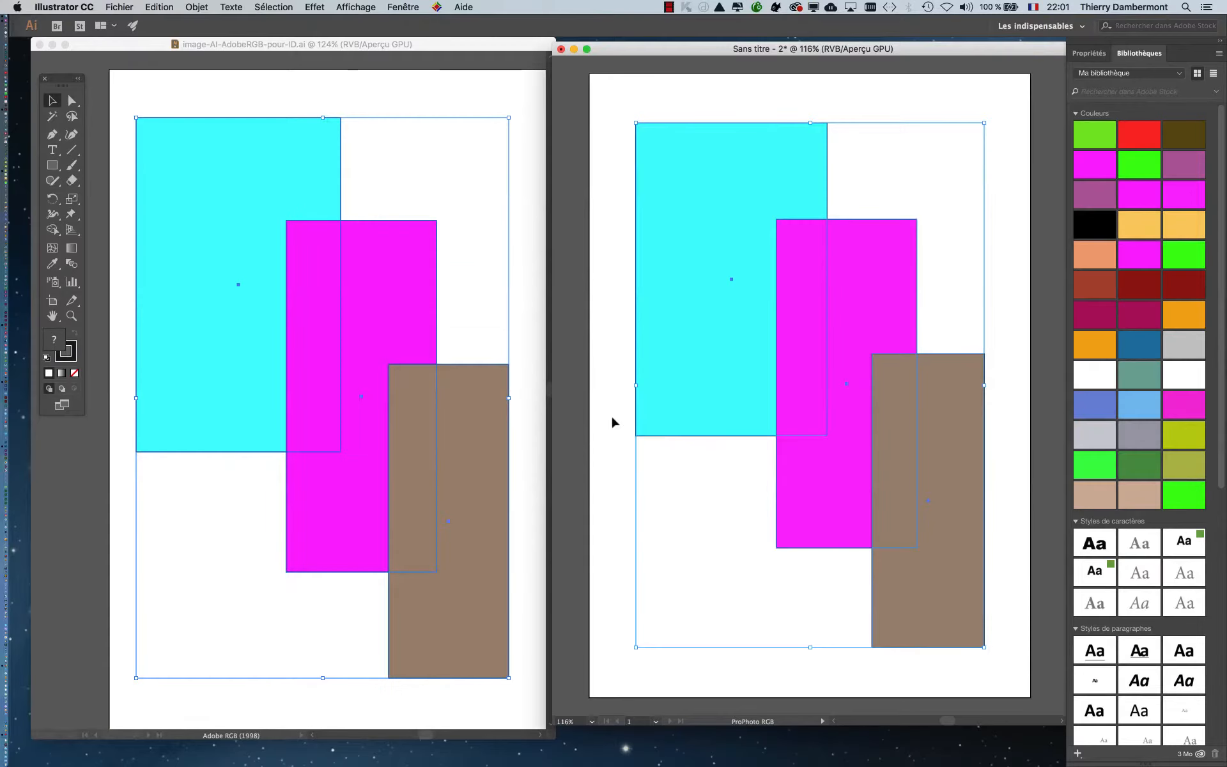
pyautogui.click(611, 419)
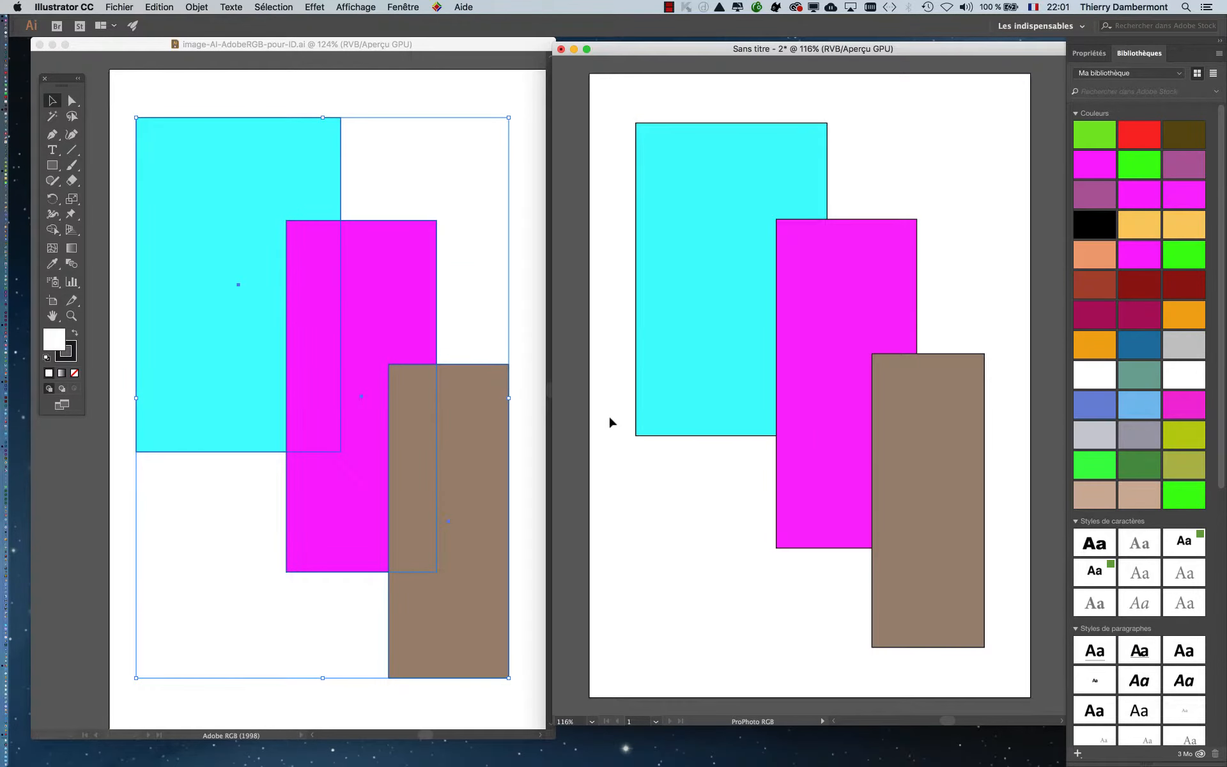
# - Deselect the rectangles in the Adobe RGB document and display the Nuancier (Swatches) panel between the two documents
pyautogui.click(539, 405)
pyautogui.click(109, 490)
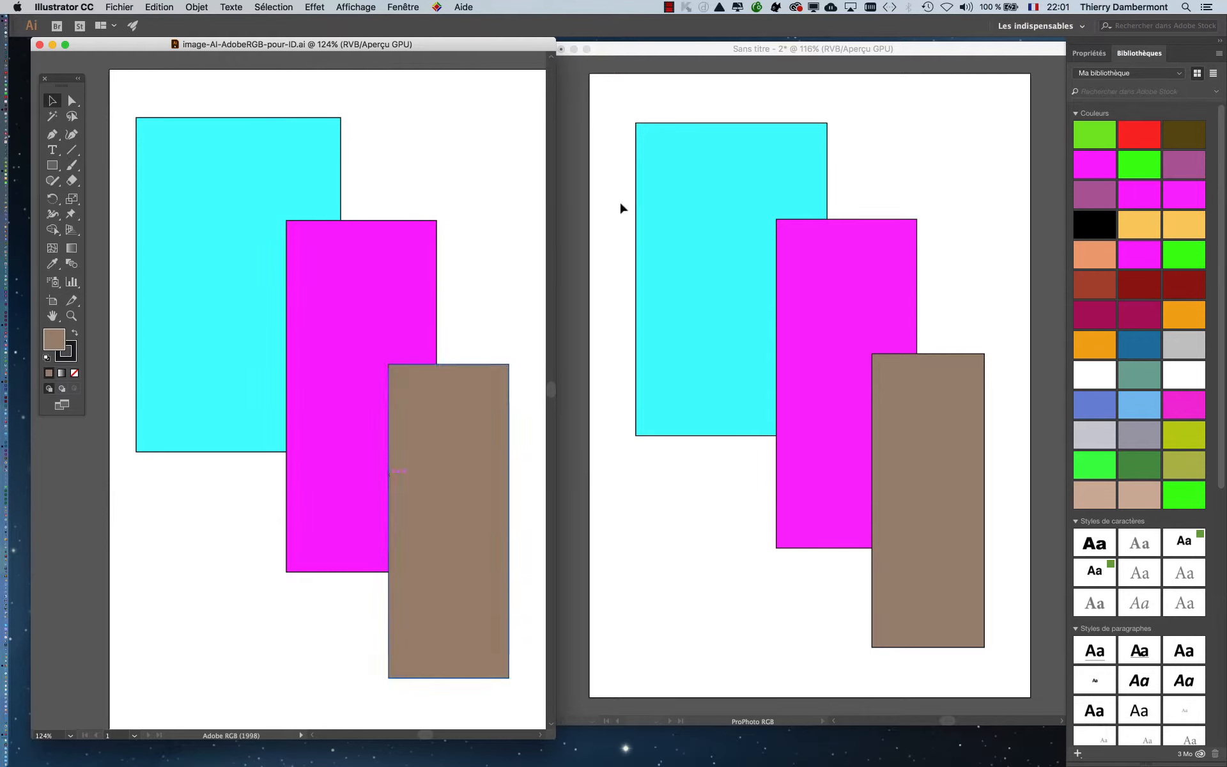
pyautogui.click(415, 6)
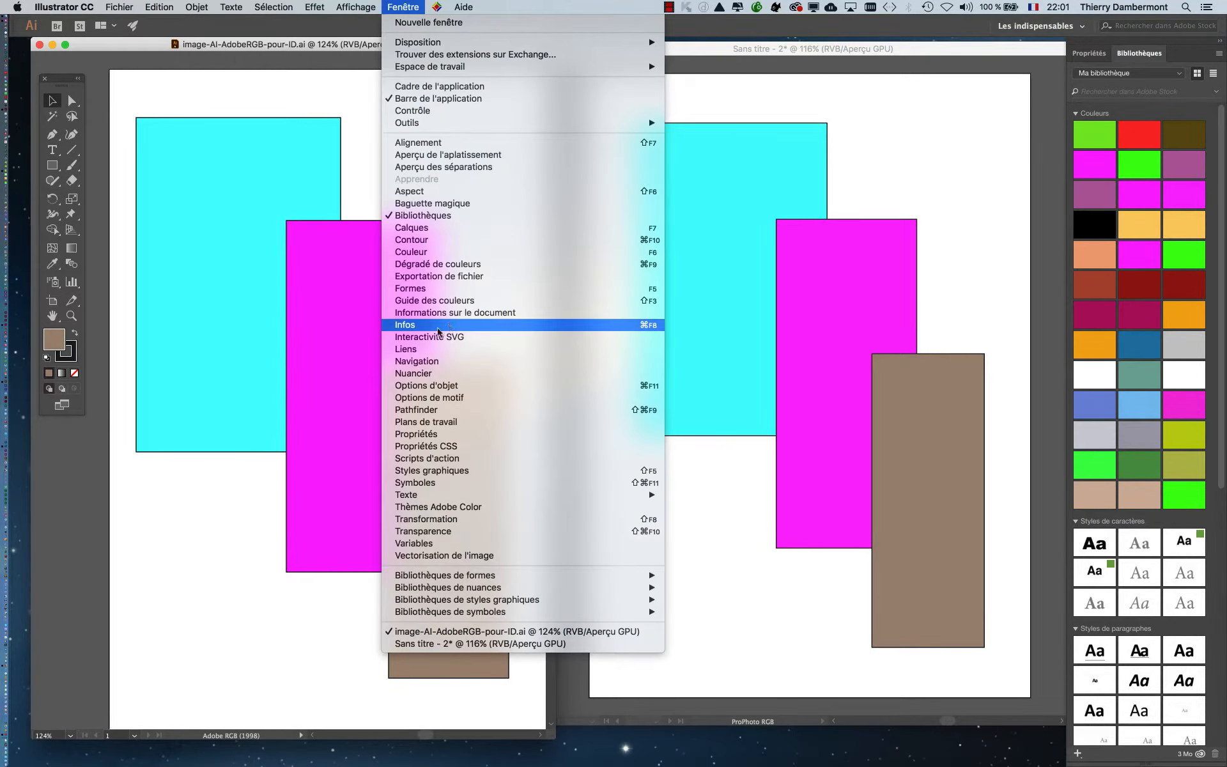
pyautogui.click(219, 234)
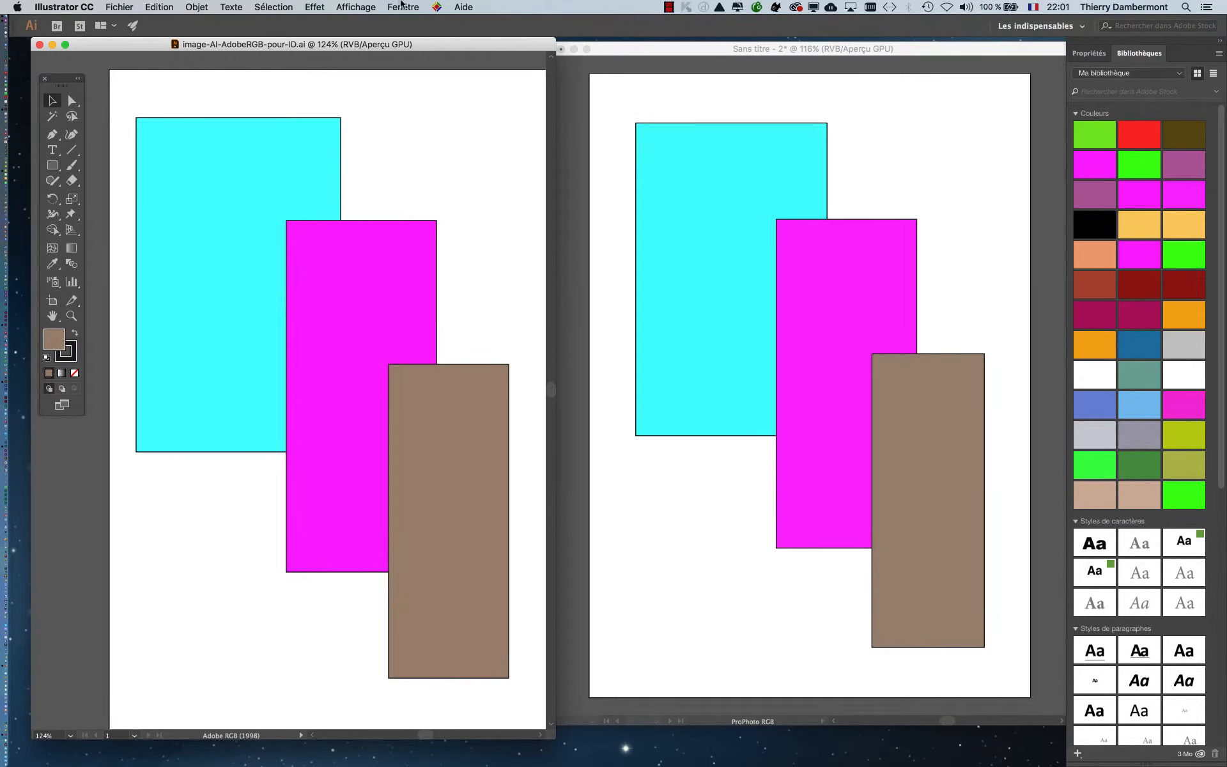
pyautogui.click(403, 6)
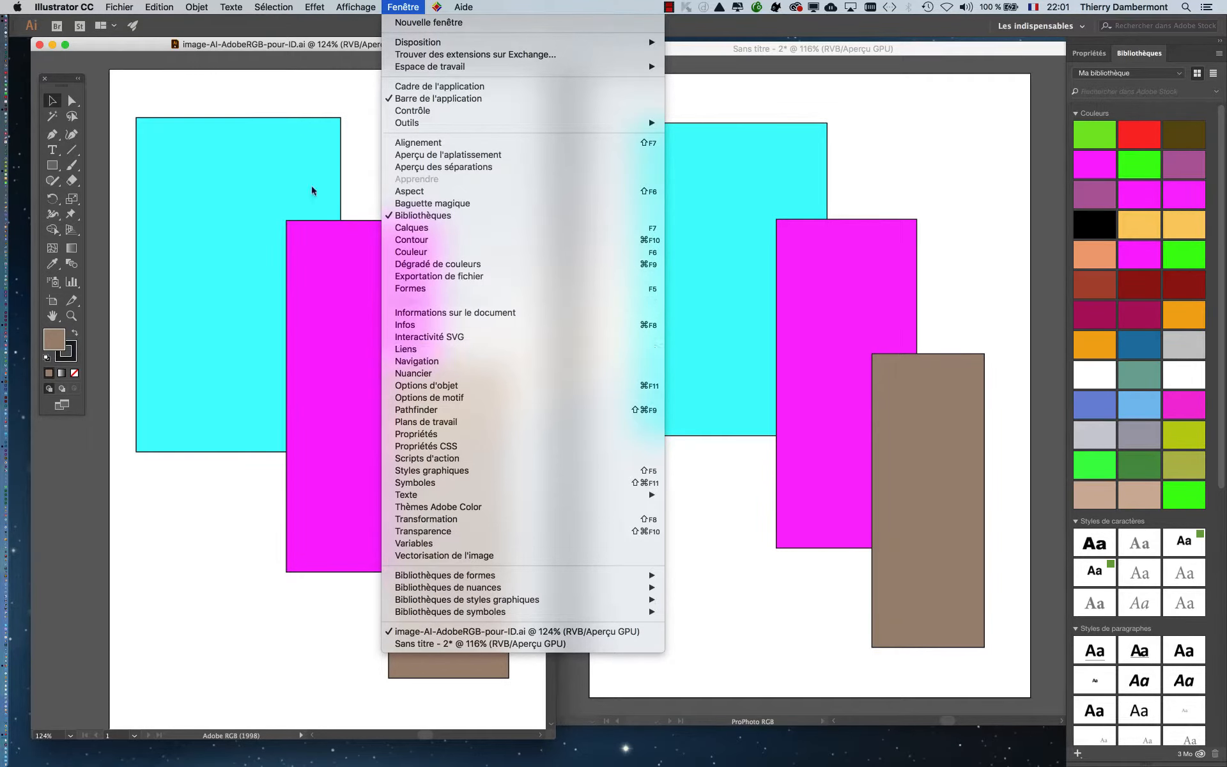
pyautogui.click(246, 50)
pyautogui.click(401, 6)
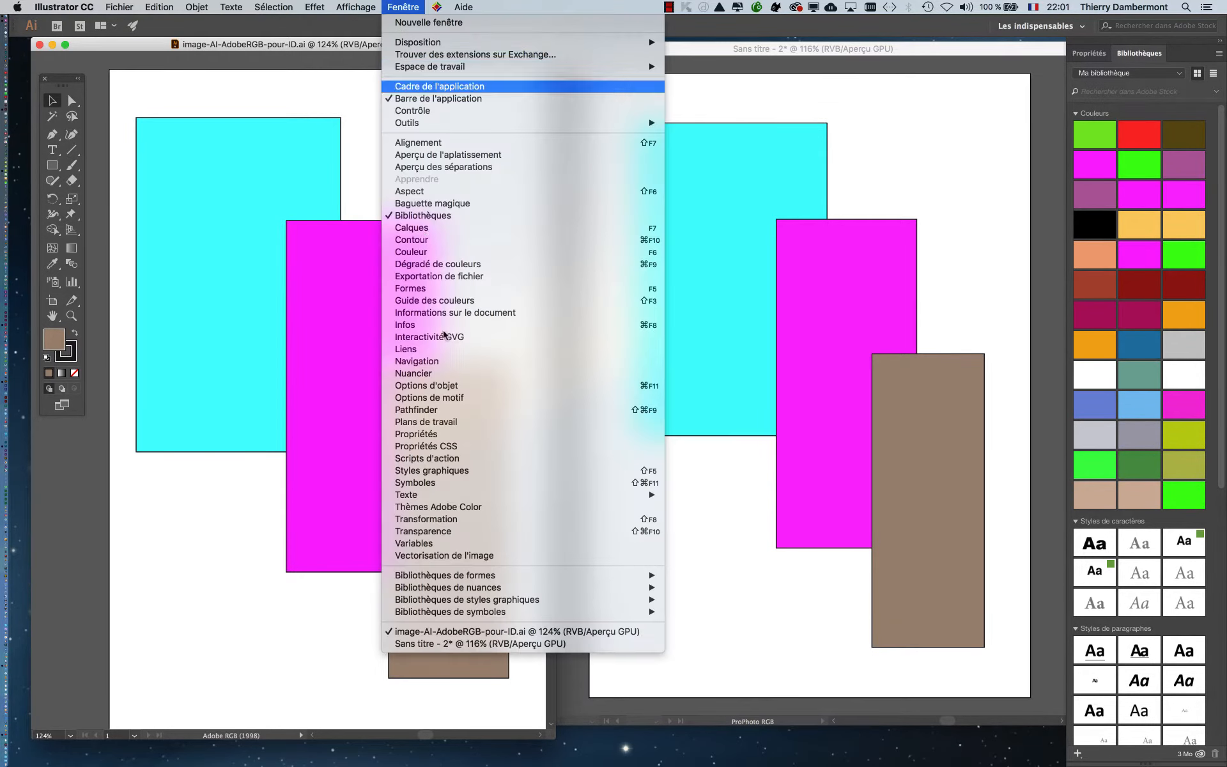
pyautogui.click(445, 373)
pyautogui.moveTo(473, 223); pyautogui.dragTo(571, 81)
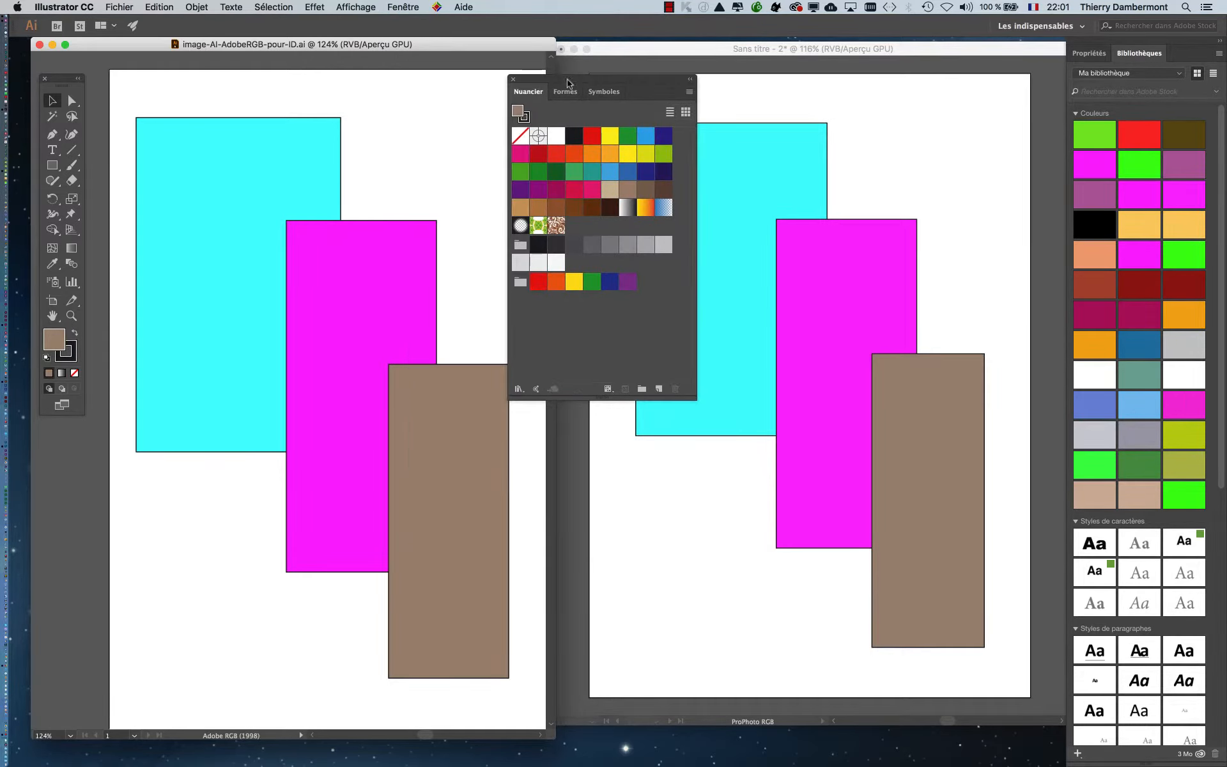
# - Select all the rectangles in the Adobe RGB document and add their colours to its swatches
pyautogui.click(273, 140)
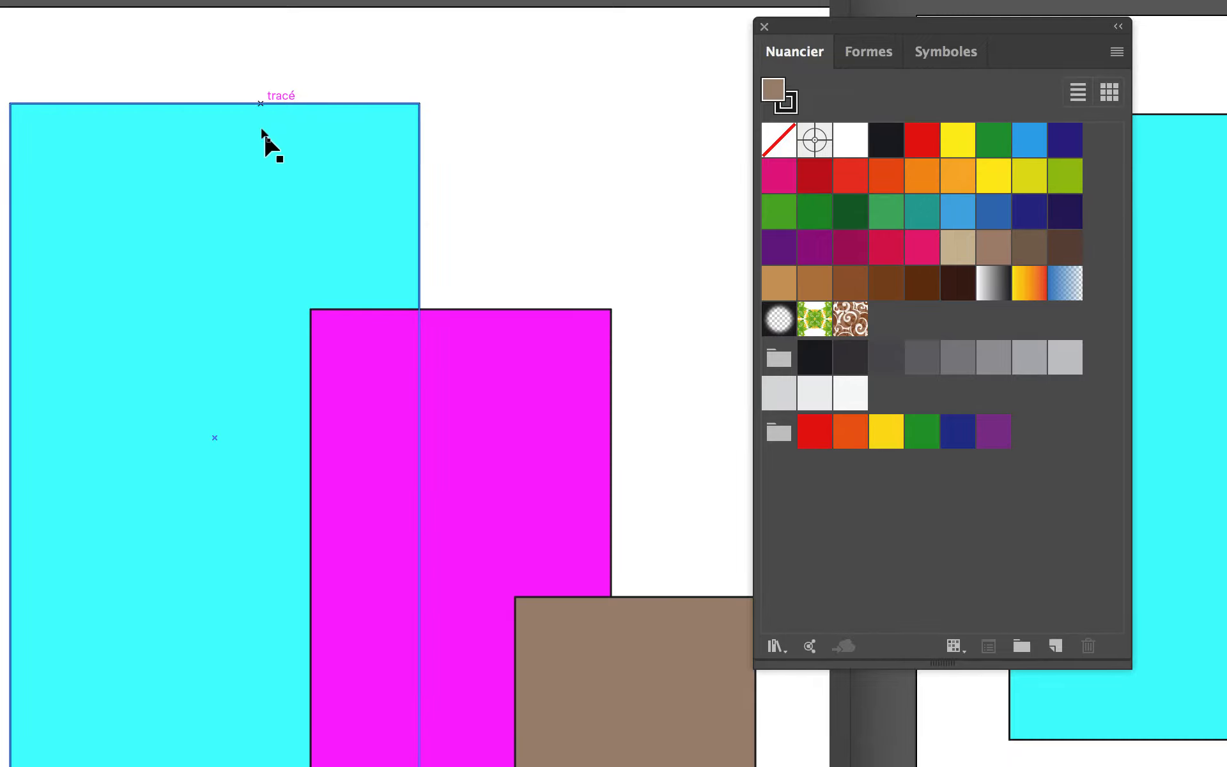
pyautogui.press('super+a')
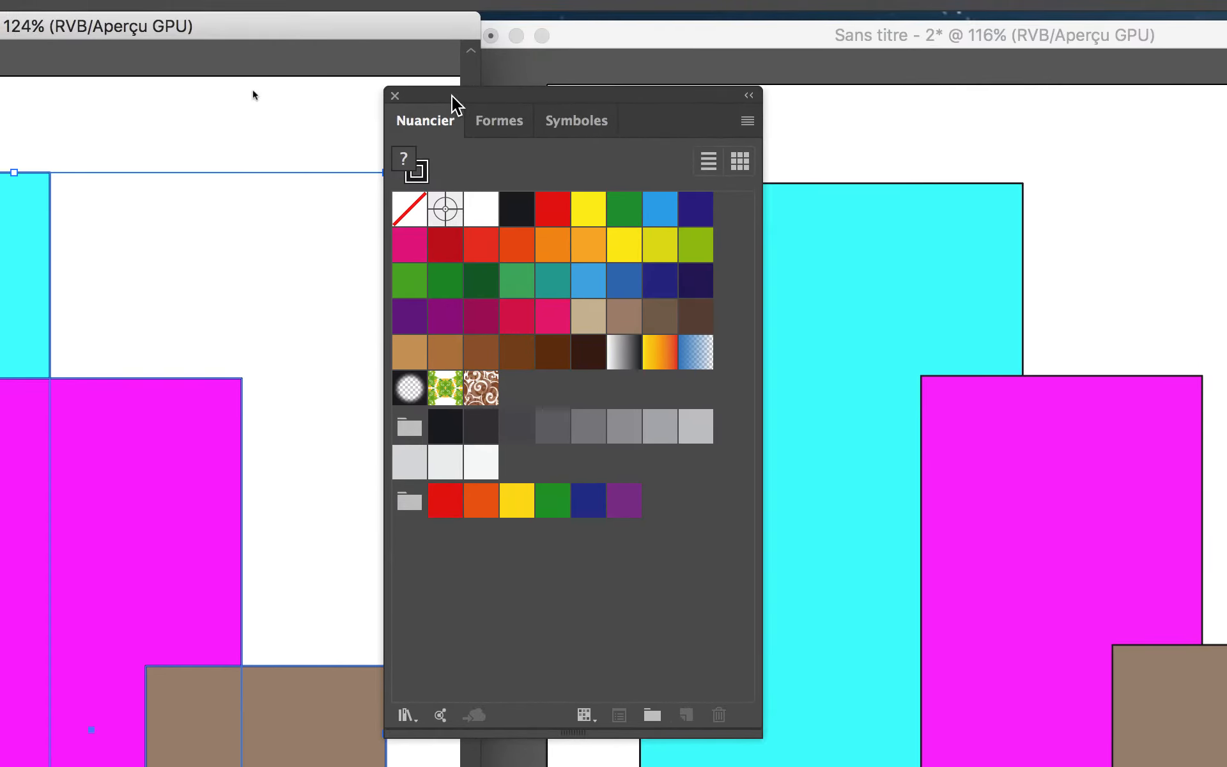
pyautogui.moveTo(451, 96); pyautogui.dragTo(236, 95)
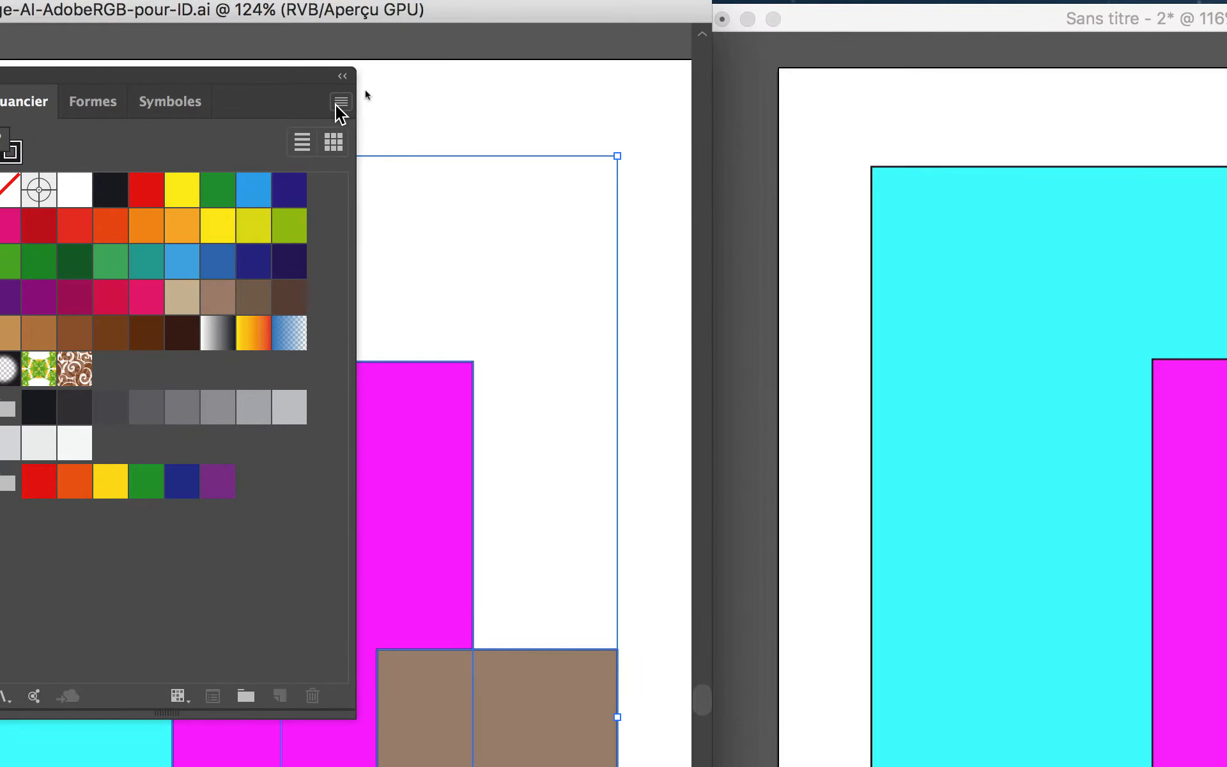
pyautogui.click(341, 103)
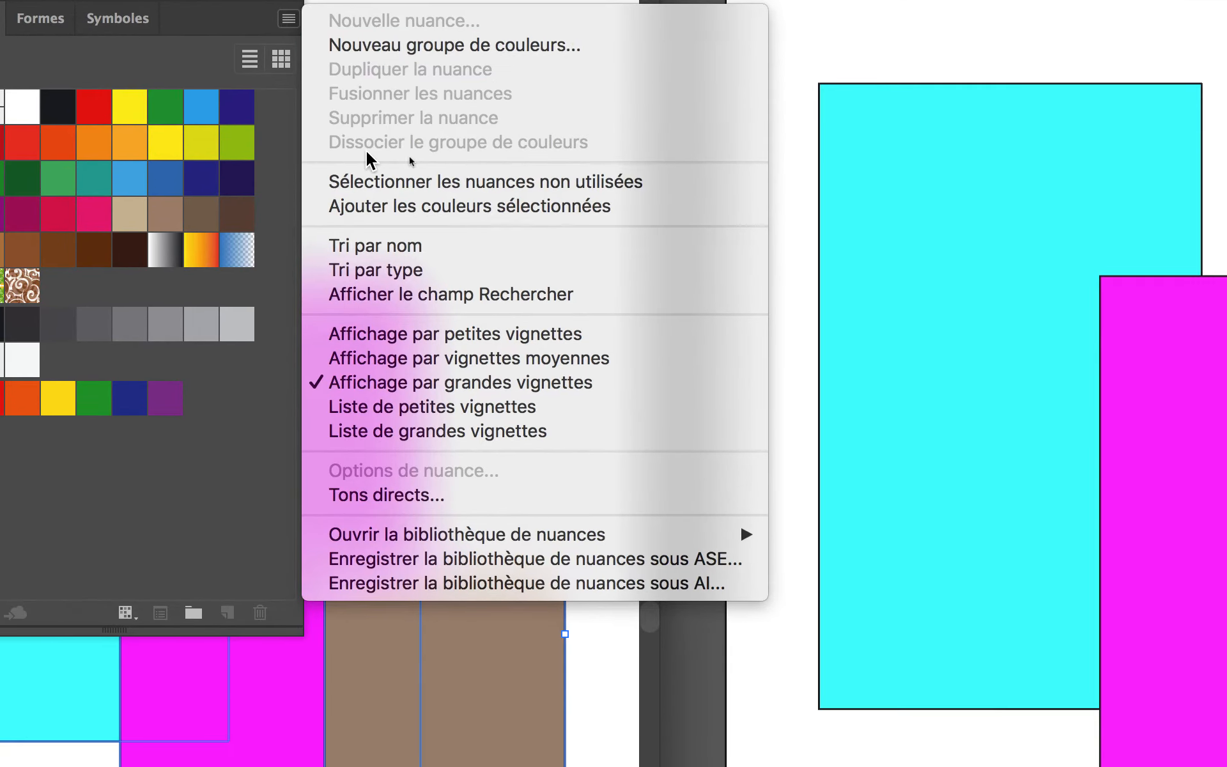
pyautogui.click(371, 175)
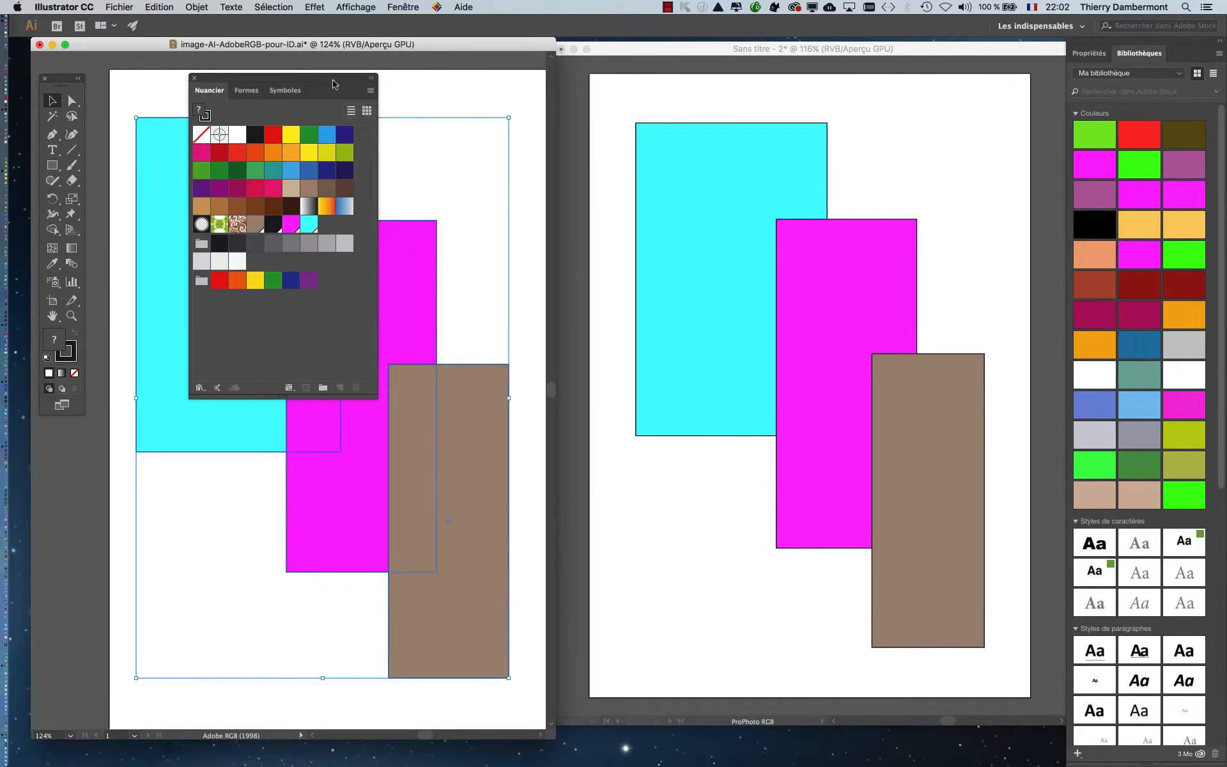
# - Add the colours of all the rectangles in the ProPhoto RGB document to its swatches, and deselect the rectangles
pyautogui.moveTo(344, 89); pyautogui.dragTo(583, 102)
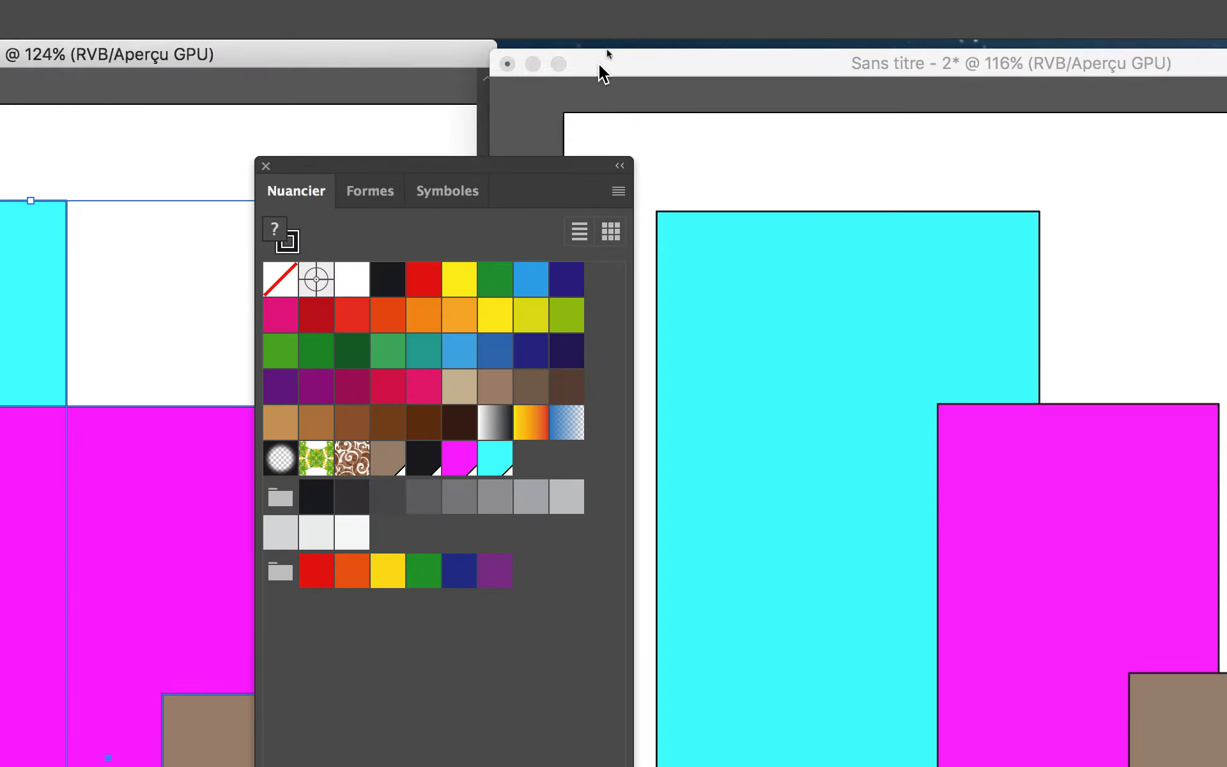
pyautogui.click(617, 23)
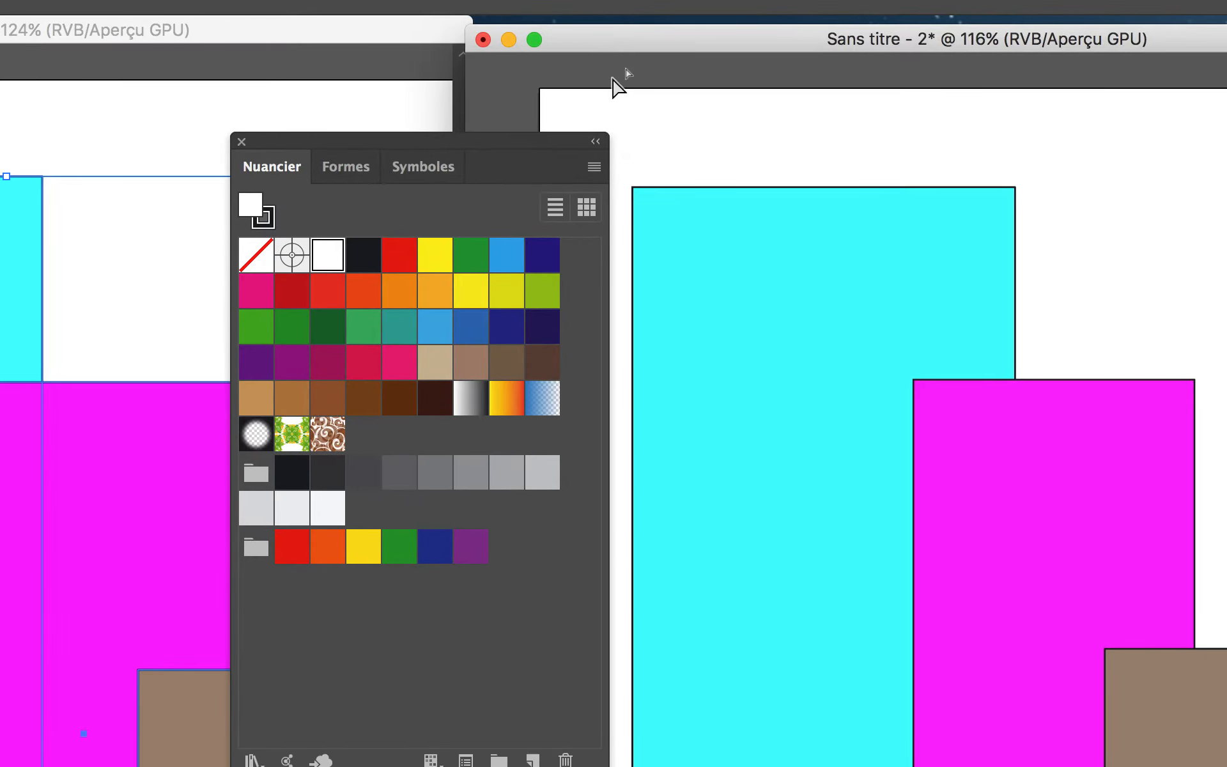
pyautogui.press('super+a')
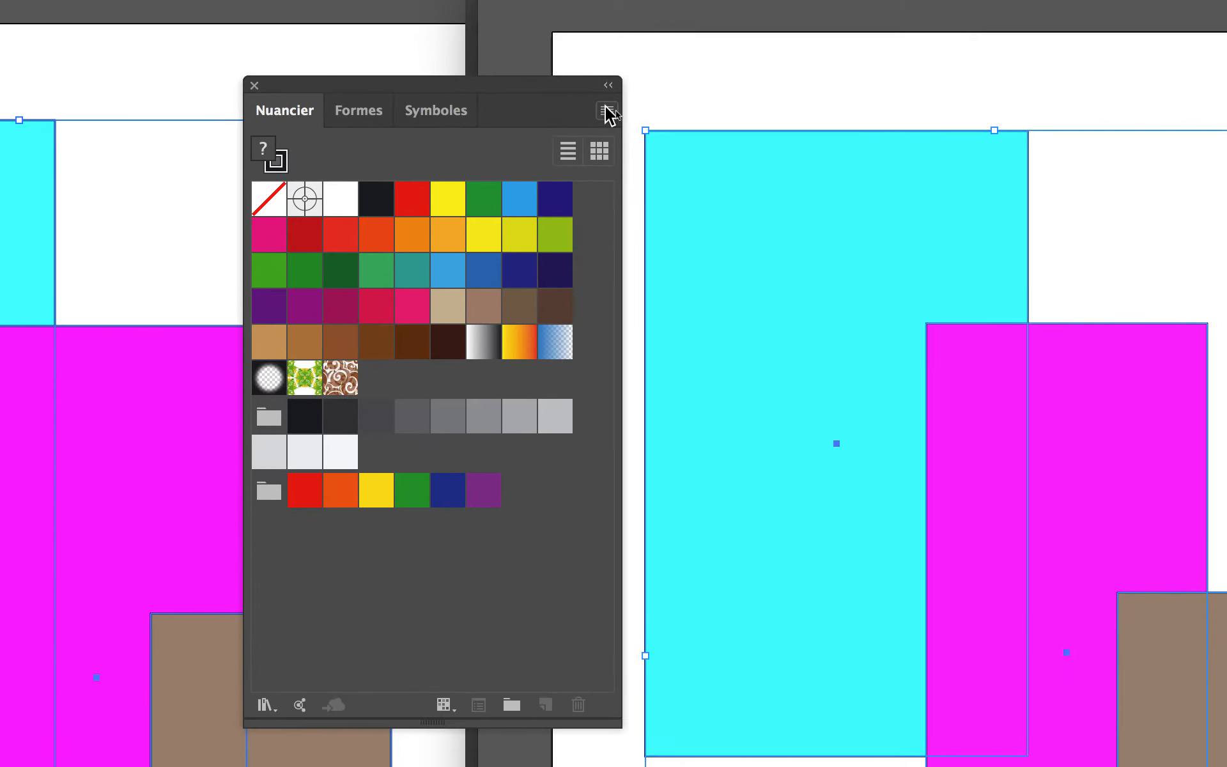
pyautogui.click(607, 111)
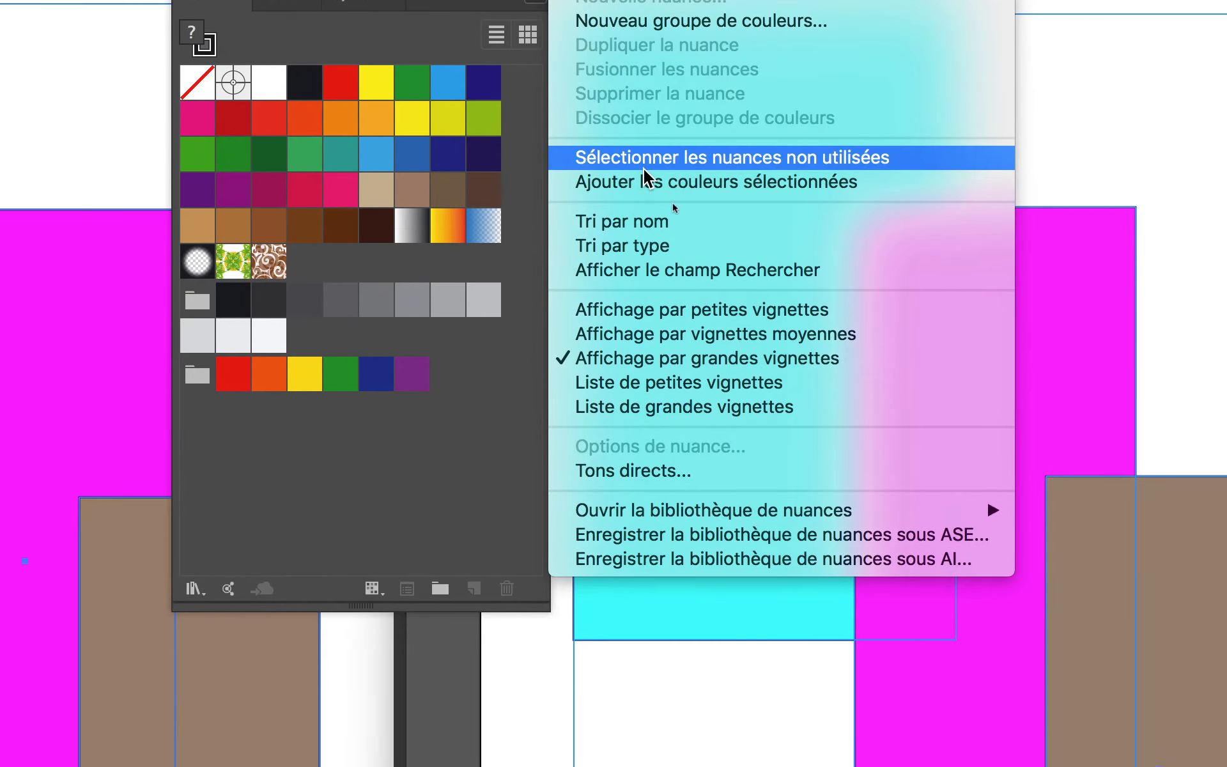
pyautogui.click(647, 177)
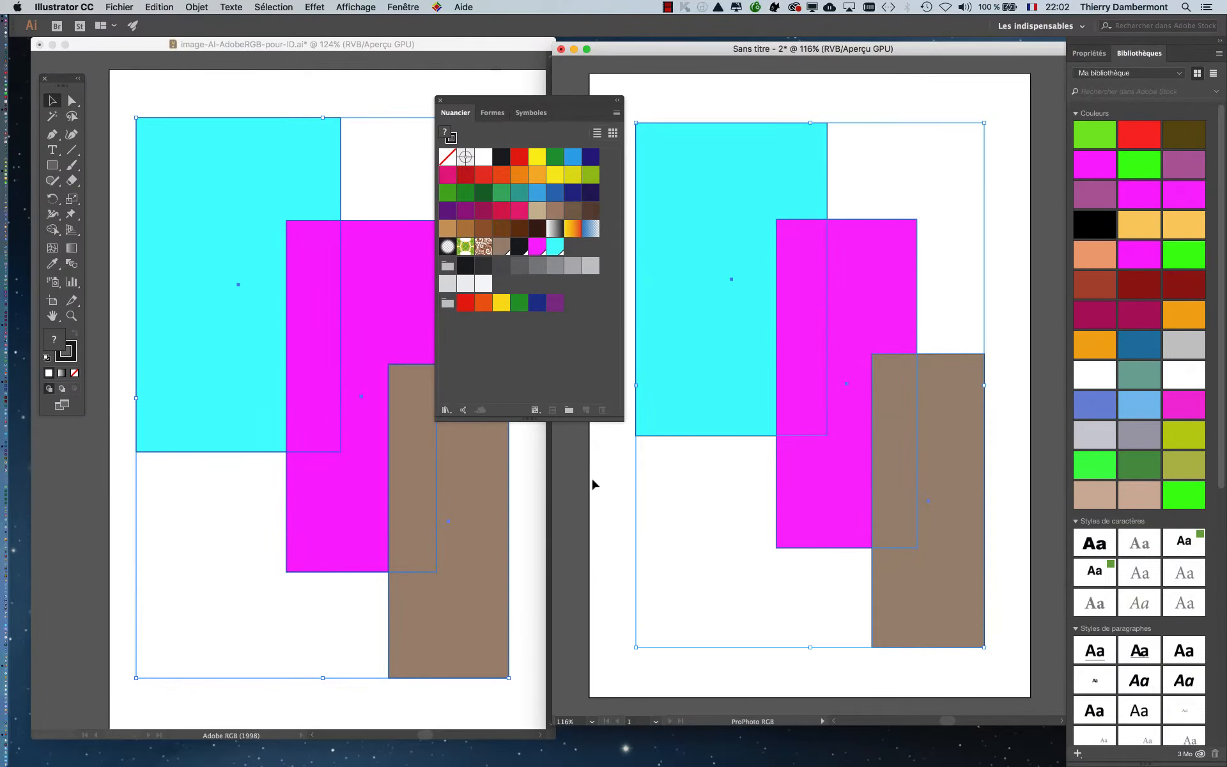
pyautogui.click(592, 484)
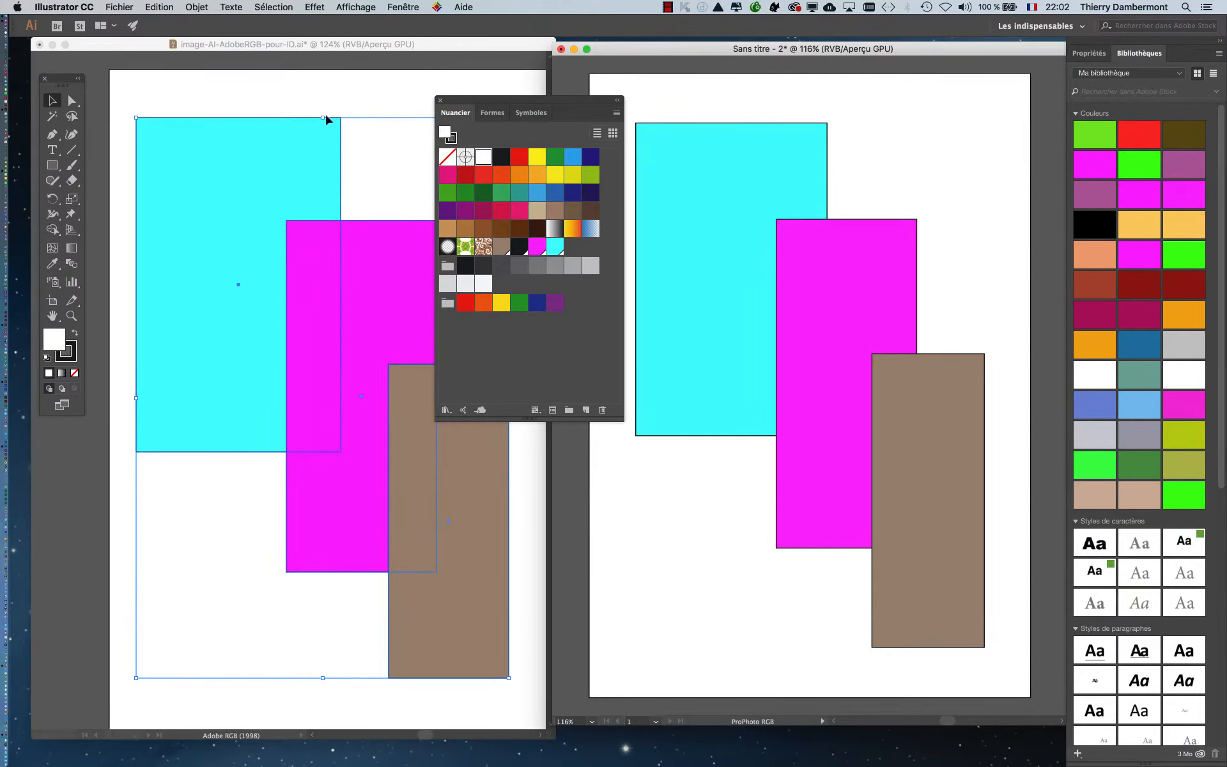
# - Compare the RGB values of the added cyan swatch in the Adobe RGB and ProPhoto RGB documents, leaving the swatch options unchanged
pyautogui.click(287, 46)
pyautogui.click(250, 78)
pyautogui.scroll(-1, 333, 184)
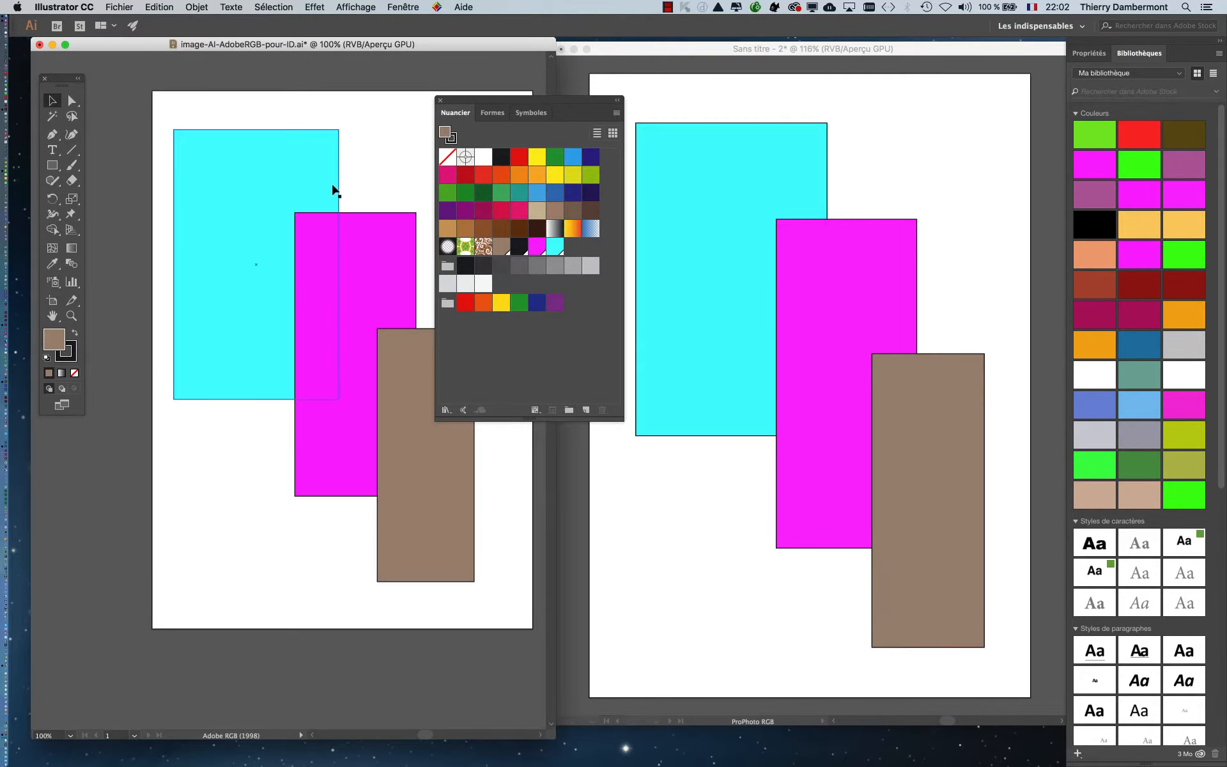
pyautogui.scroll(-1, 335, 190)
pyautogui.hscroll(3, 364, 194)
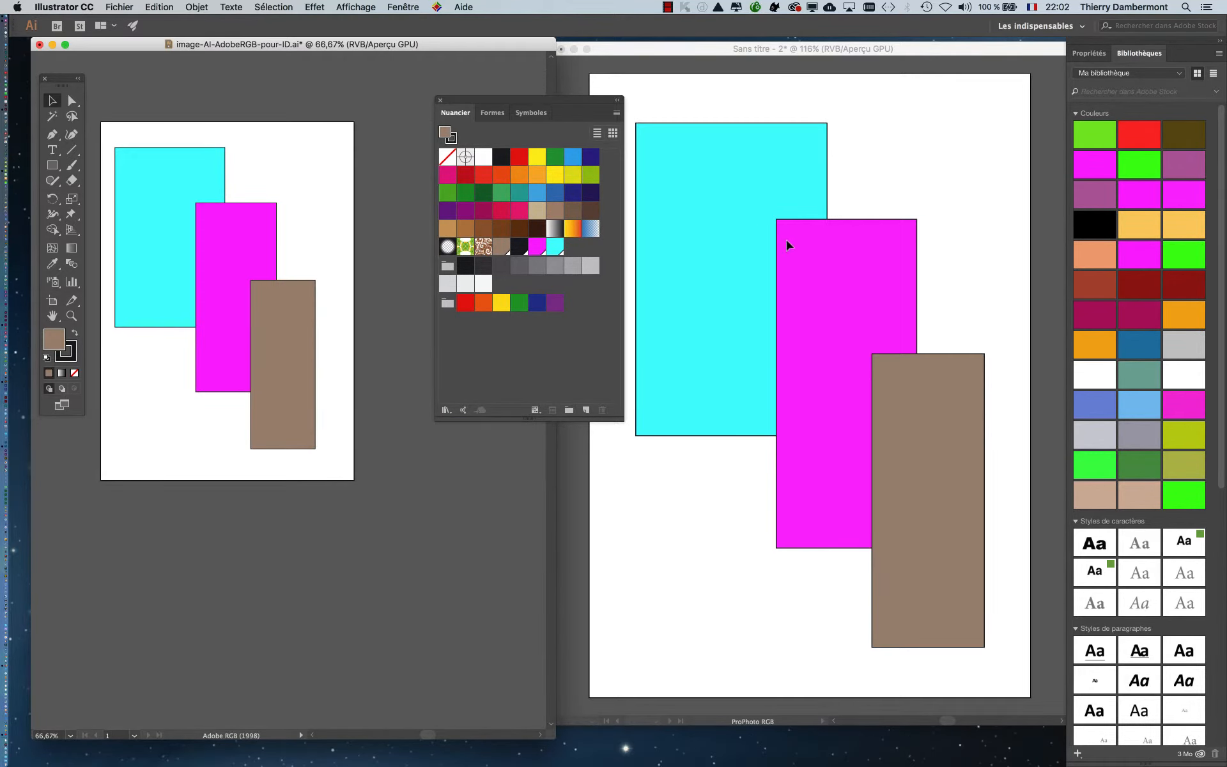
pyautogui.scroll(-2, 788, 246)
pyautogui.moveTo(500, 106); pyautogui.dragTo(448, 113)
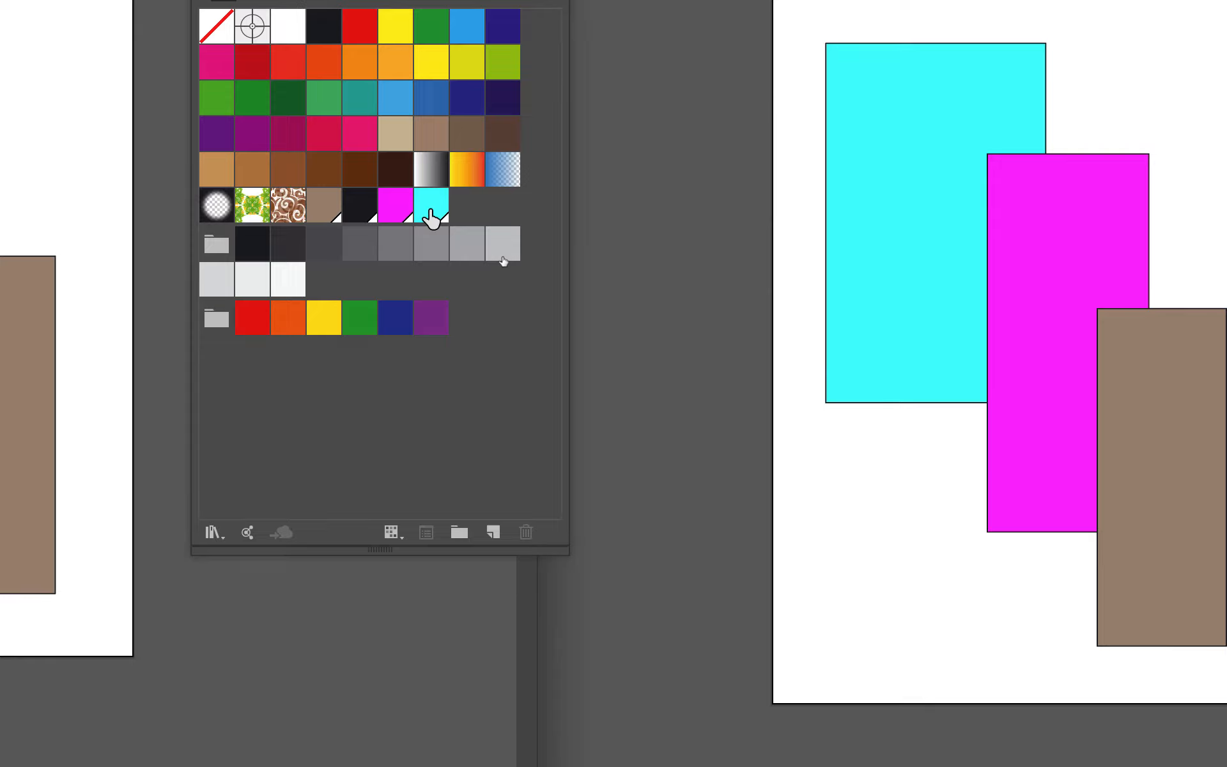
pyautogui.doubleClick(431, 215)
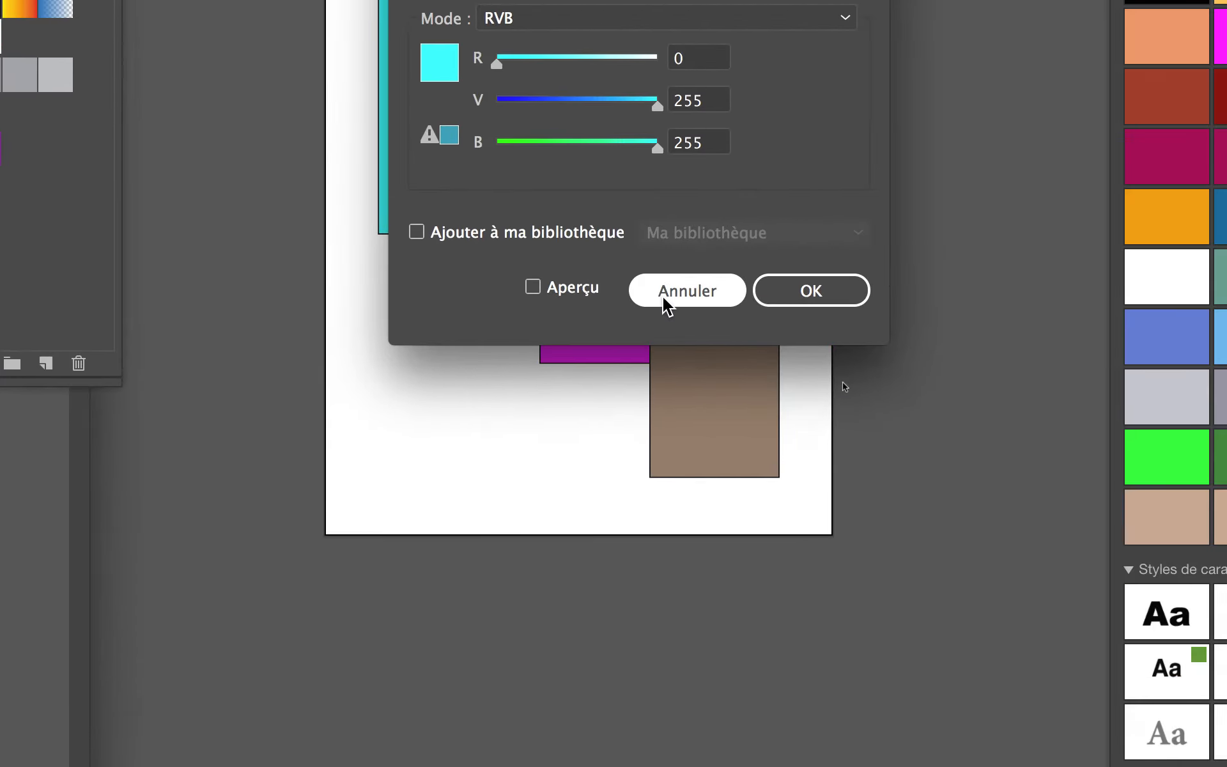
pyautogui.click(998, 464)
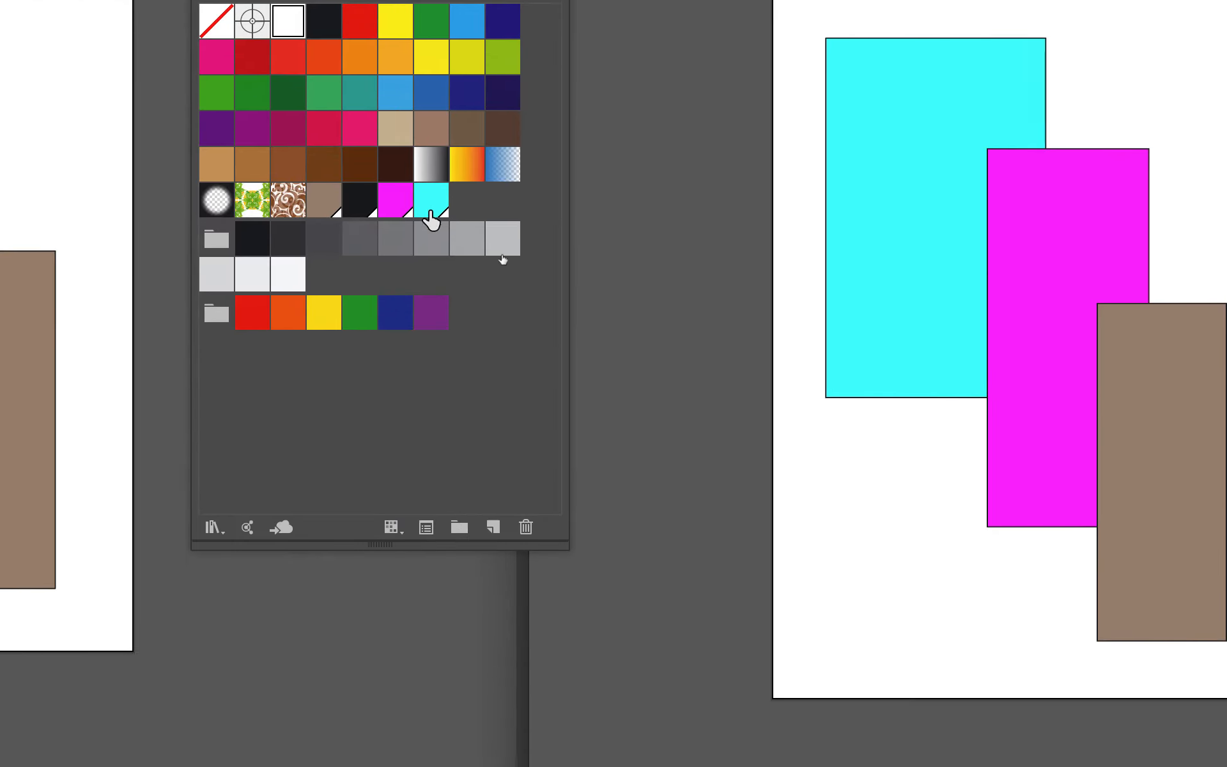
pyautogui.doubleClick(337, 292)
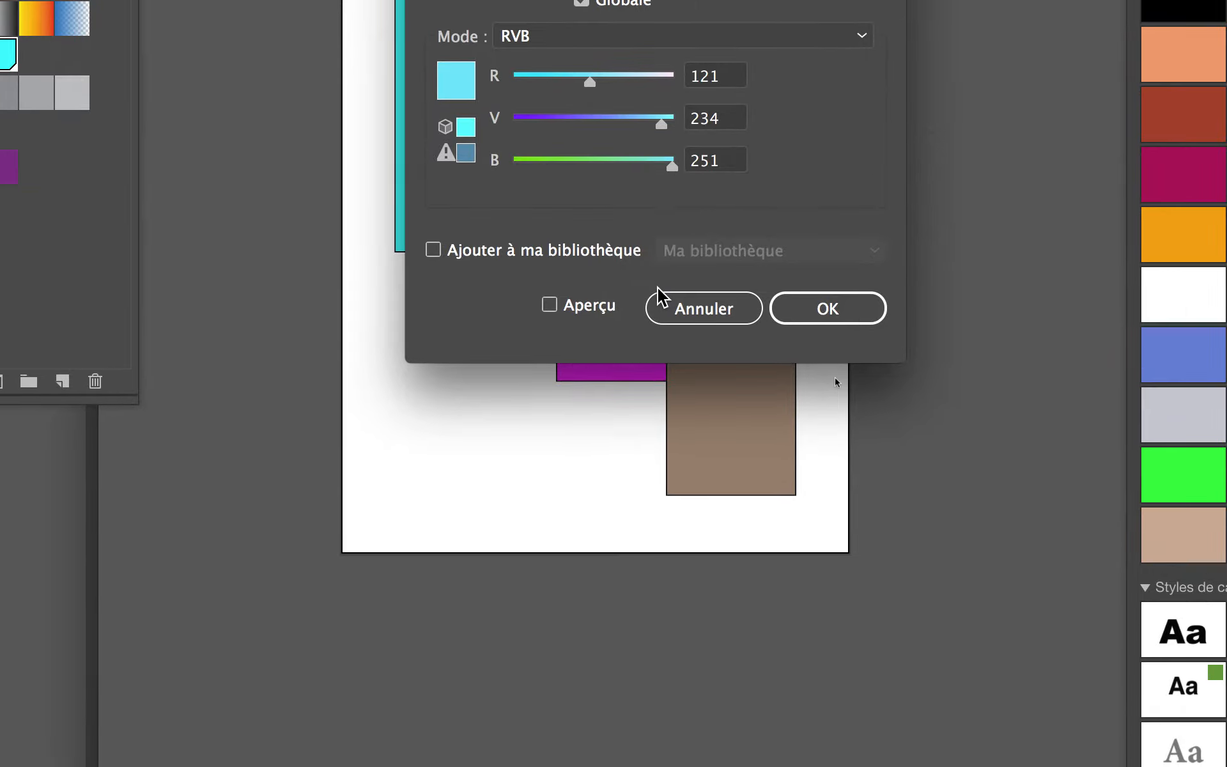
pyautogui.click(703, 378)
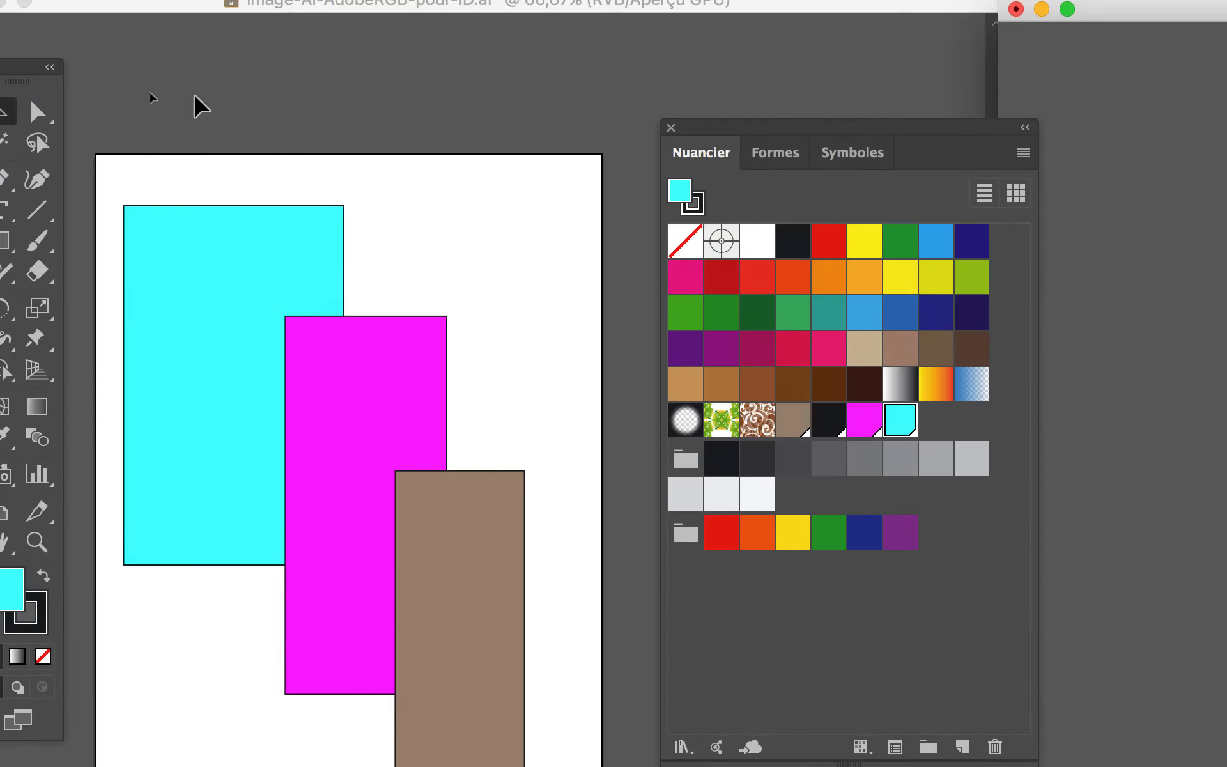